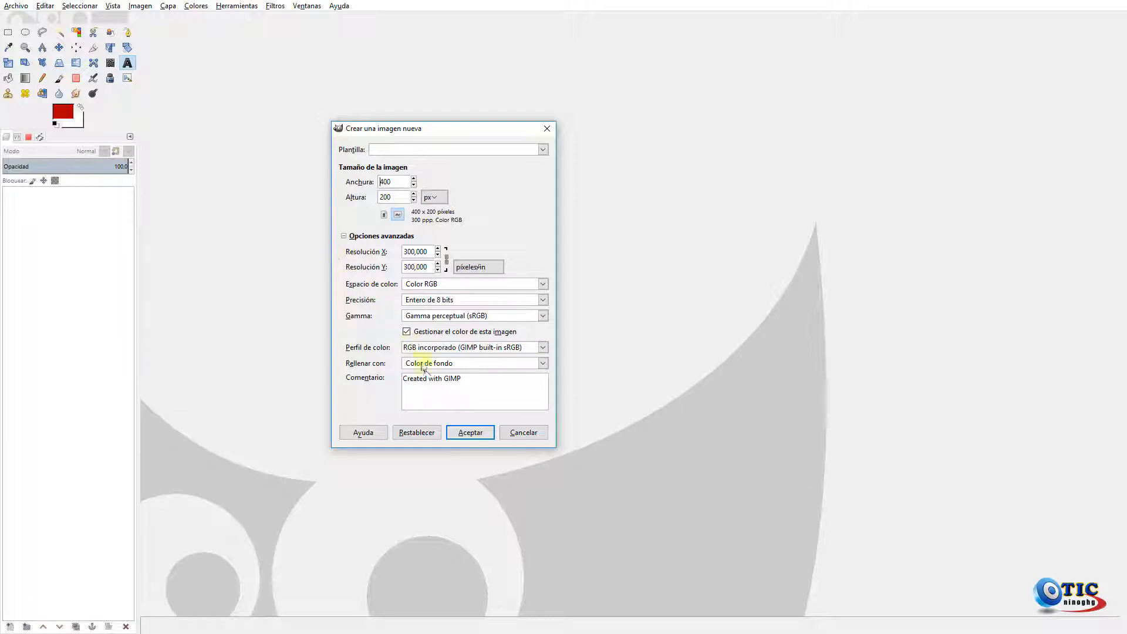
Create a new 400 × 200 pixel image at 300 ppi, filled with white (Blanco).
click(475, 361)
click(461, 400)
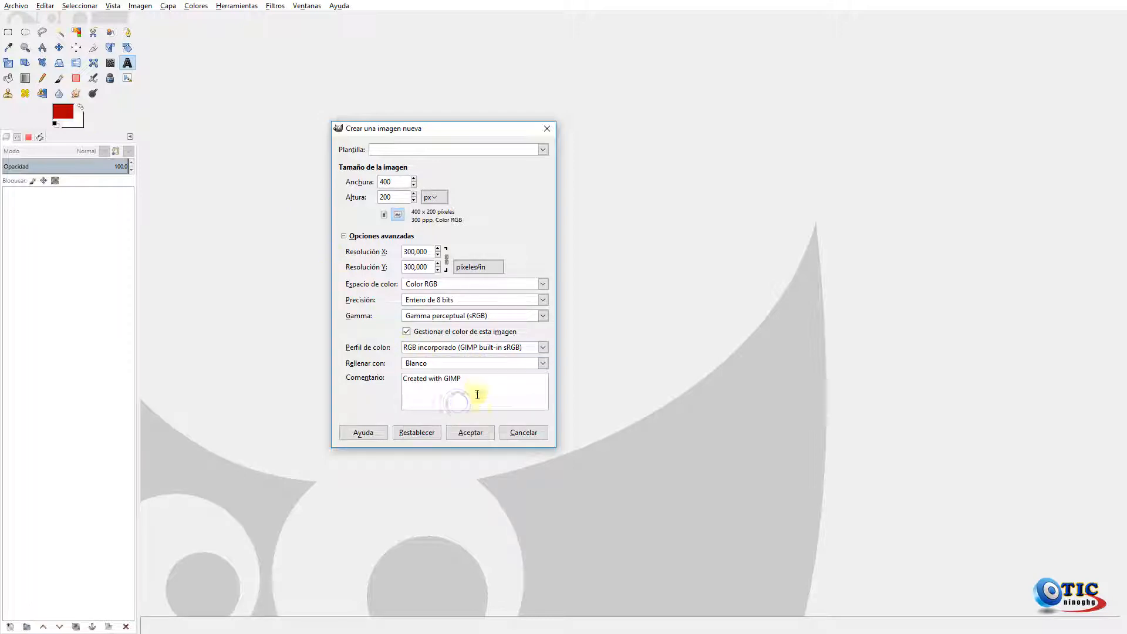
click(472, 432)
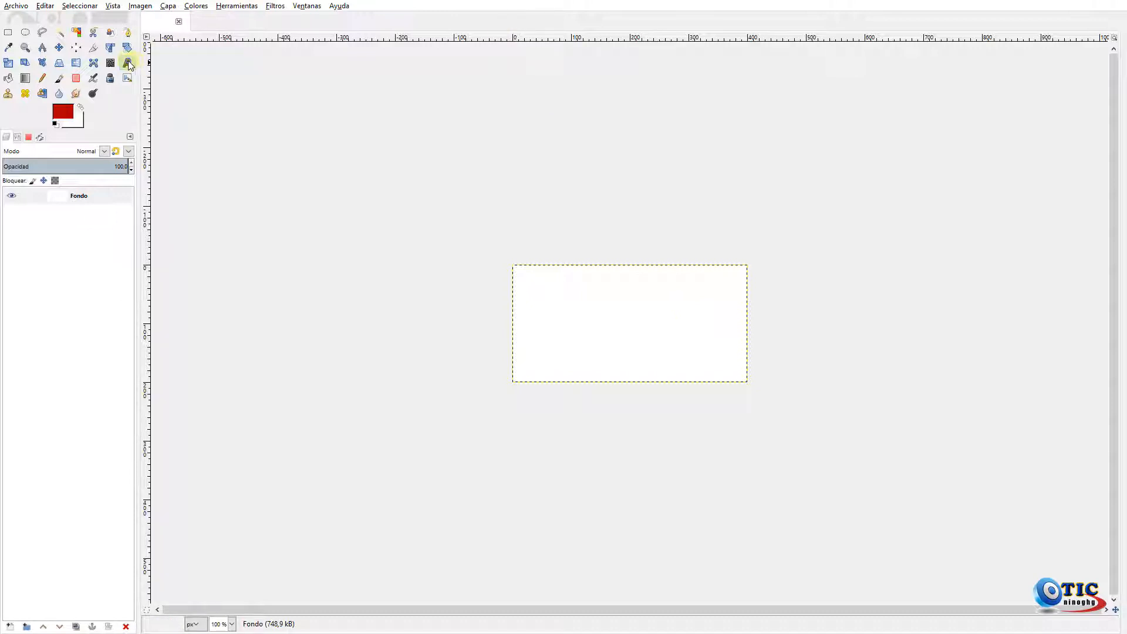
Examine the Text tool's options, including the font list, size units, text colour and box mode.
click(17, 139)
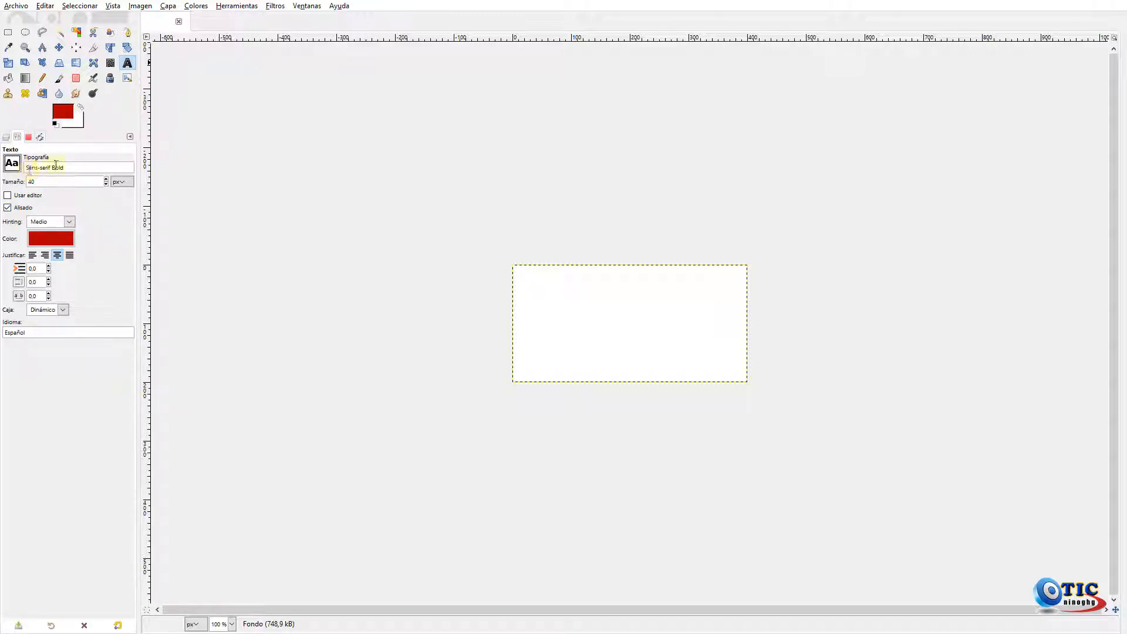
click(12, 163)
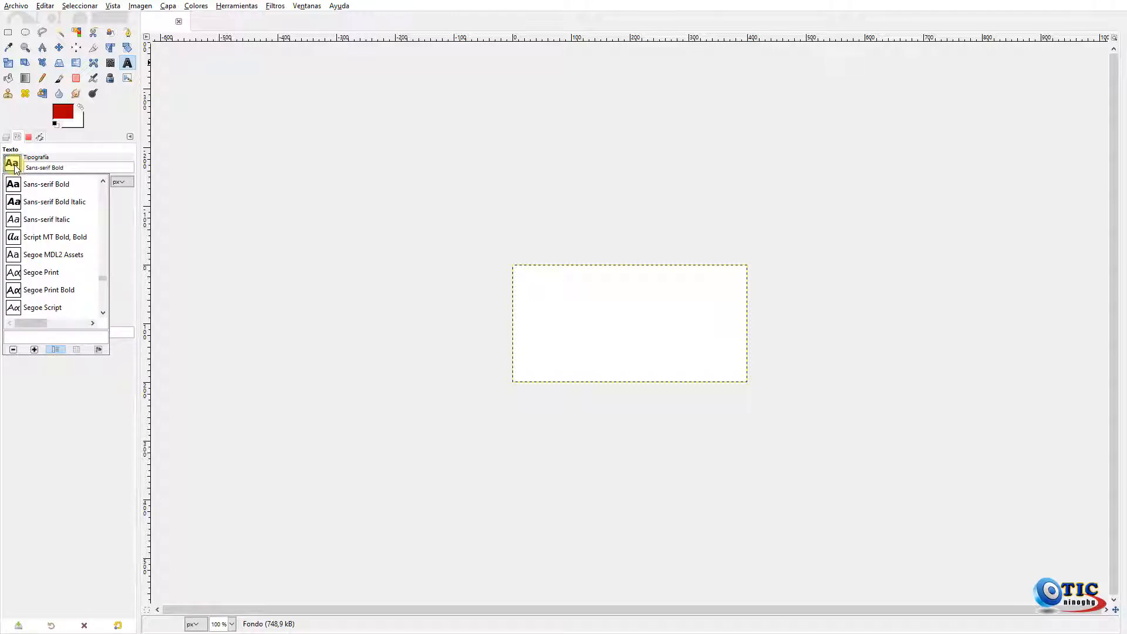
scroll(53, 220, down, 10)
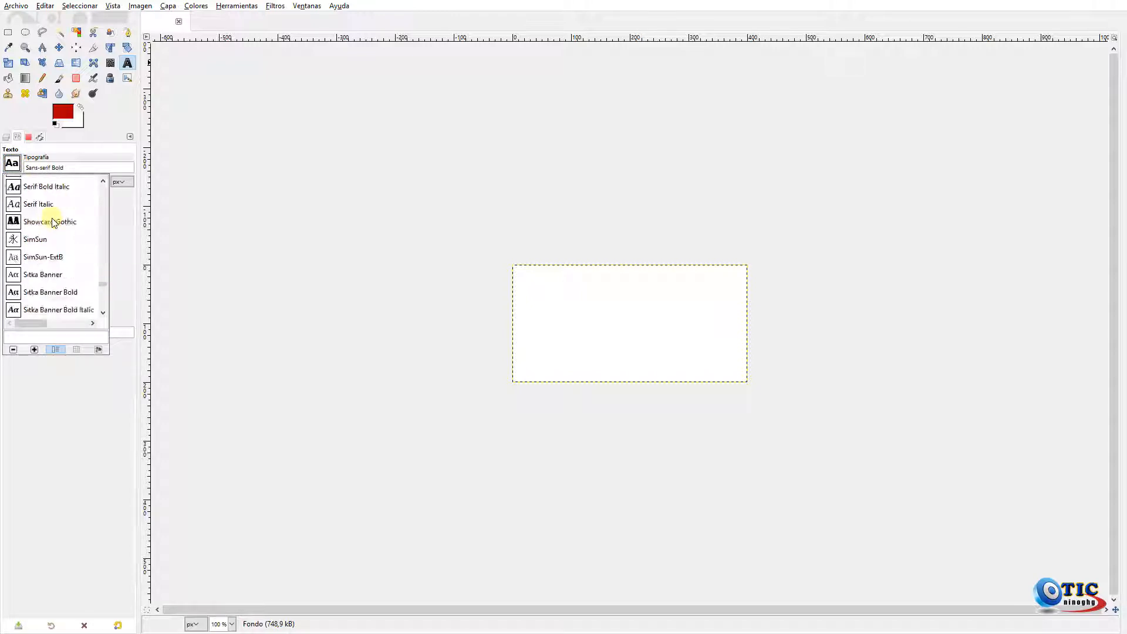
scroll(53, 221, up, 20)
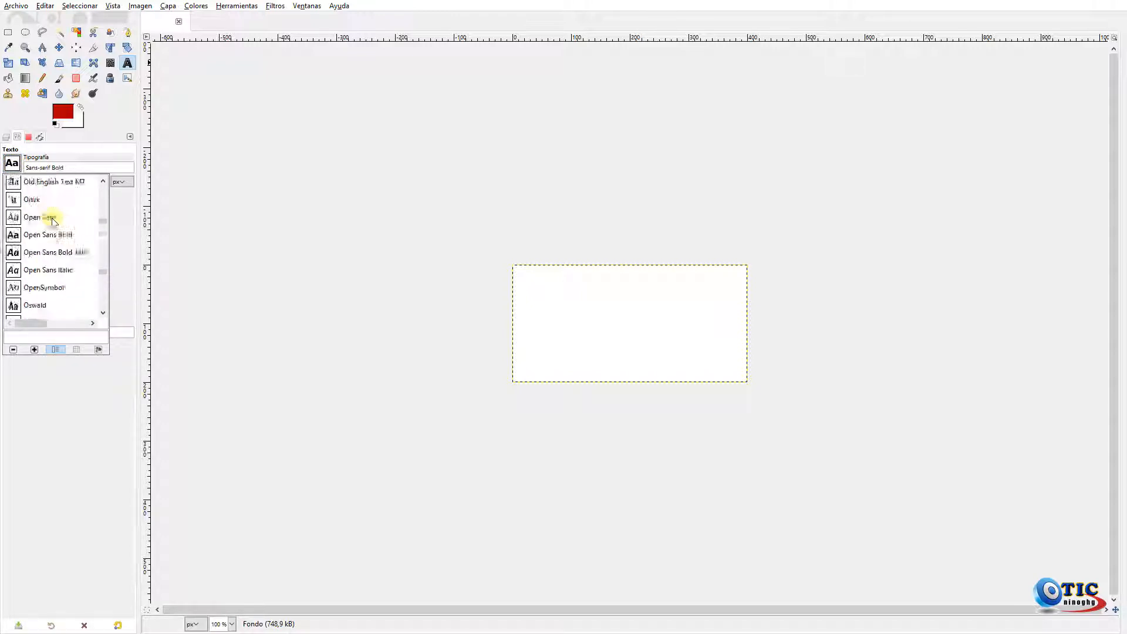
scroll(53, 222, up, 5)
click(121, 216)
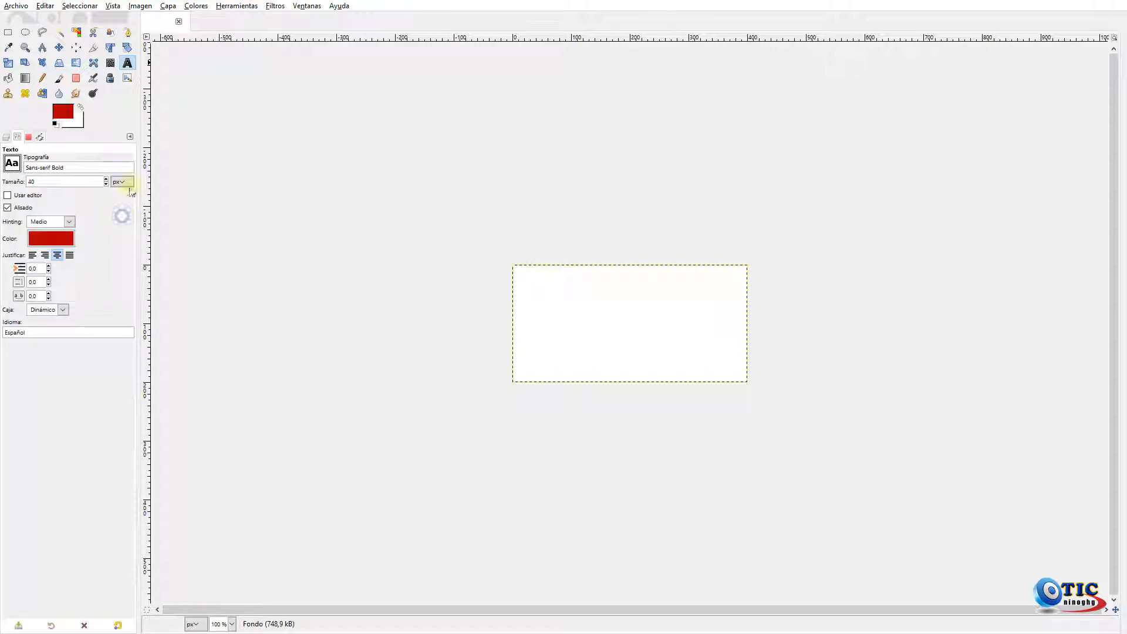
click(122, 182)
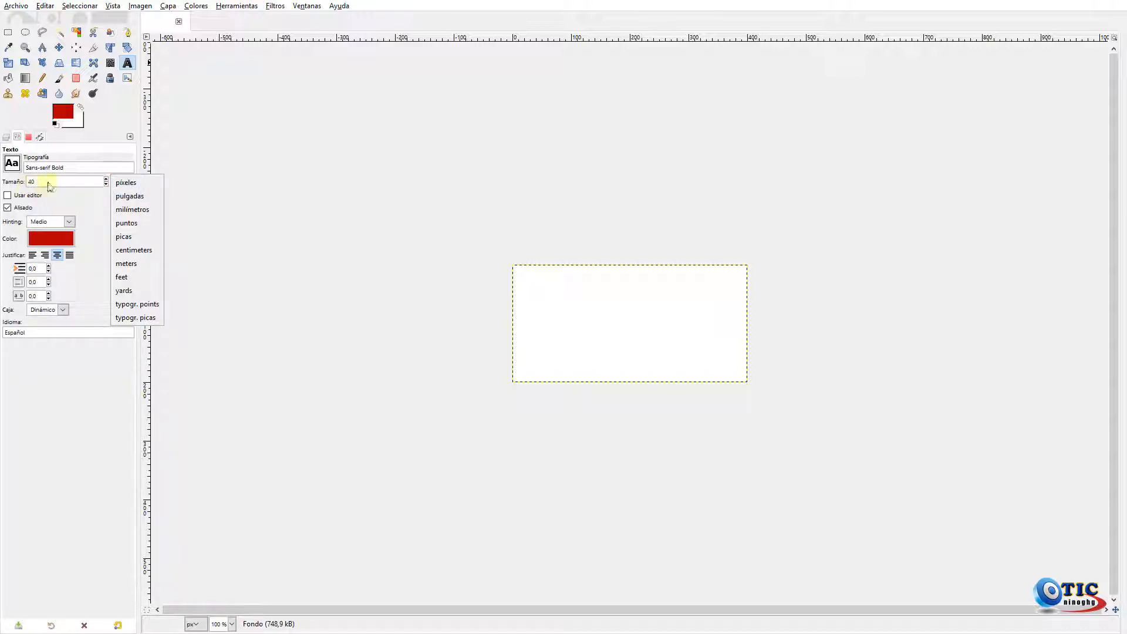
click(92, 210)
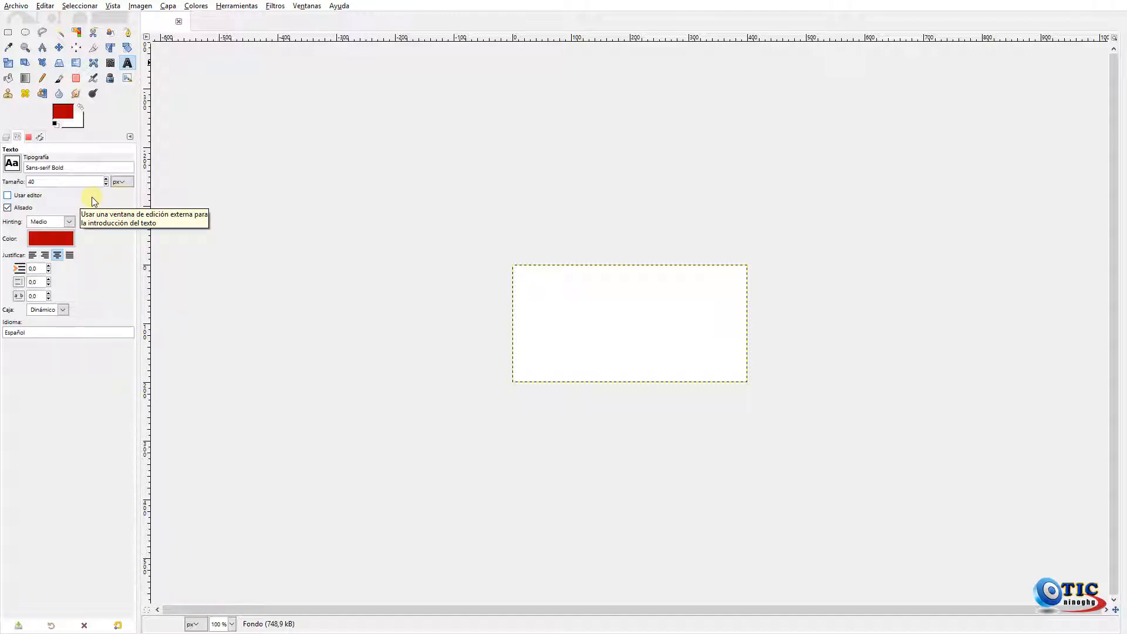
click(66, 239)
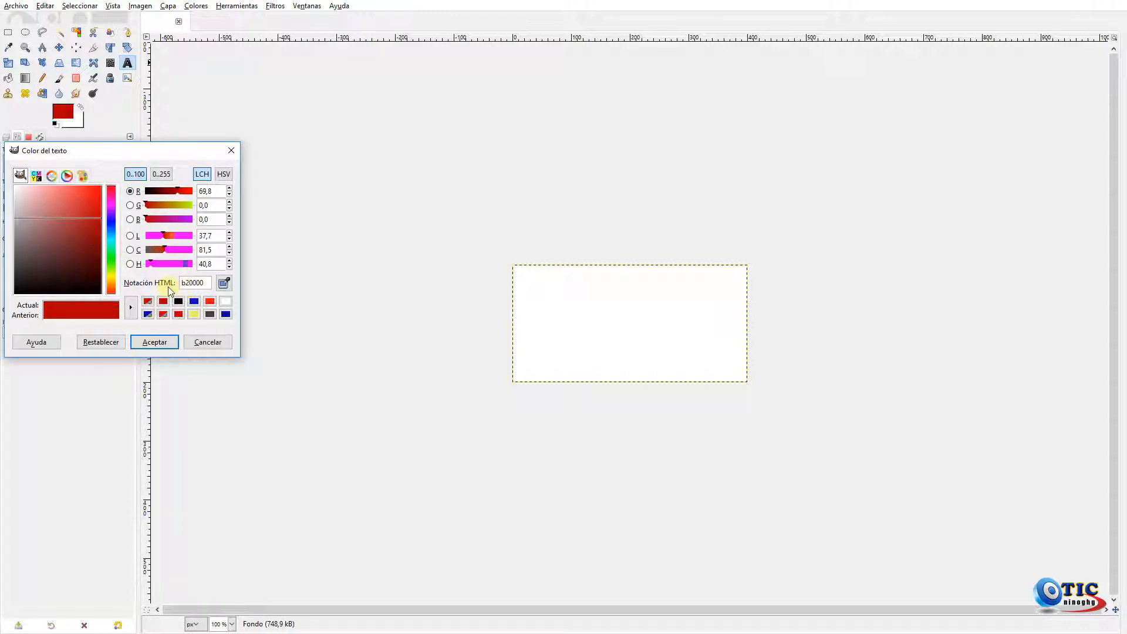
click(154, 342)
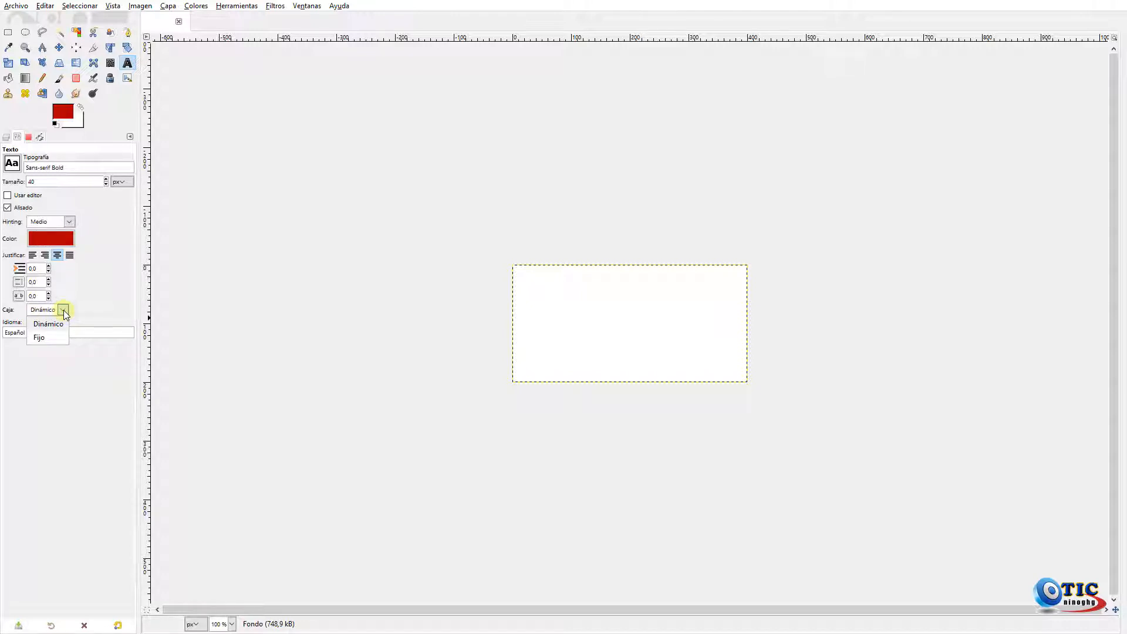
click(64, 310)
Start a text in the upper-left part of the canvas and enter "asdfasdfasdfasdf" in the Dinámico box mode.
click(537, 305)
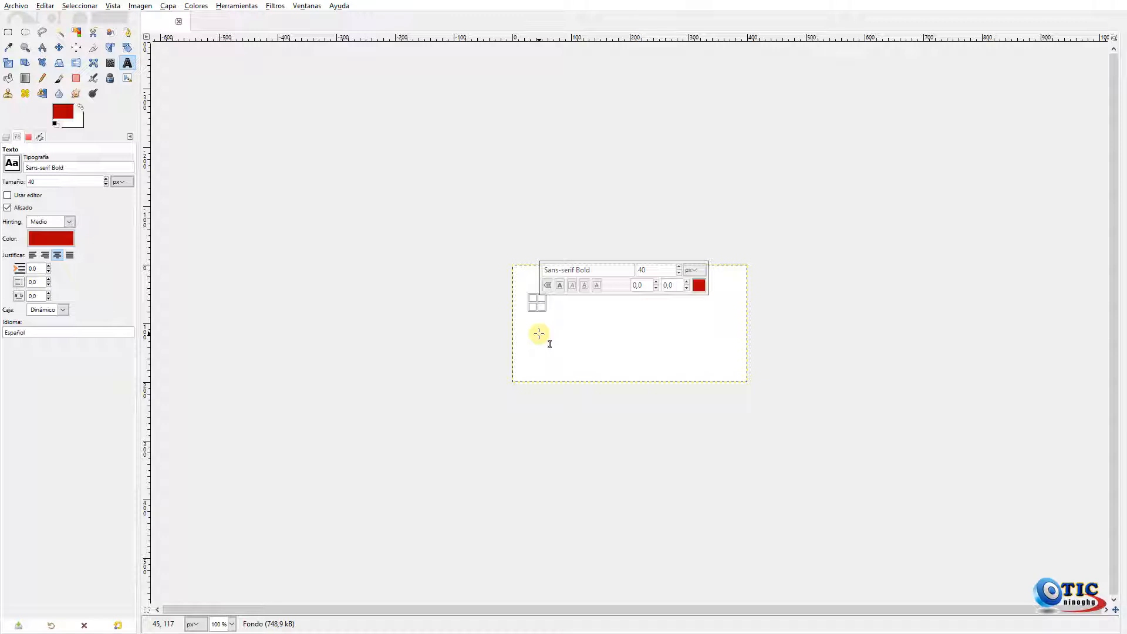
text(asdfasdfasdf)
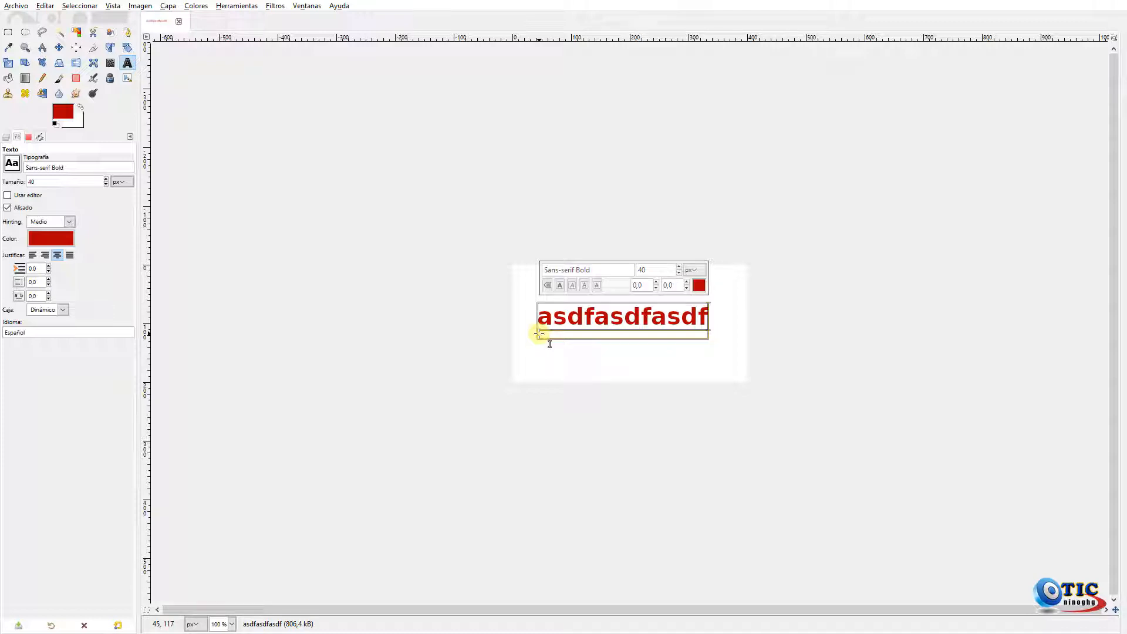
text(asdf)
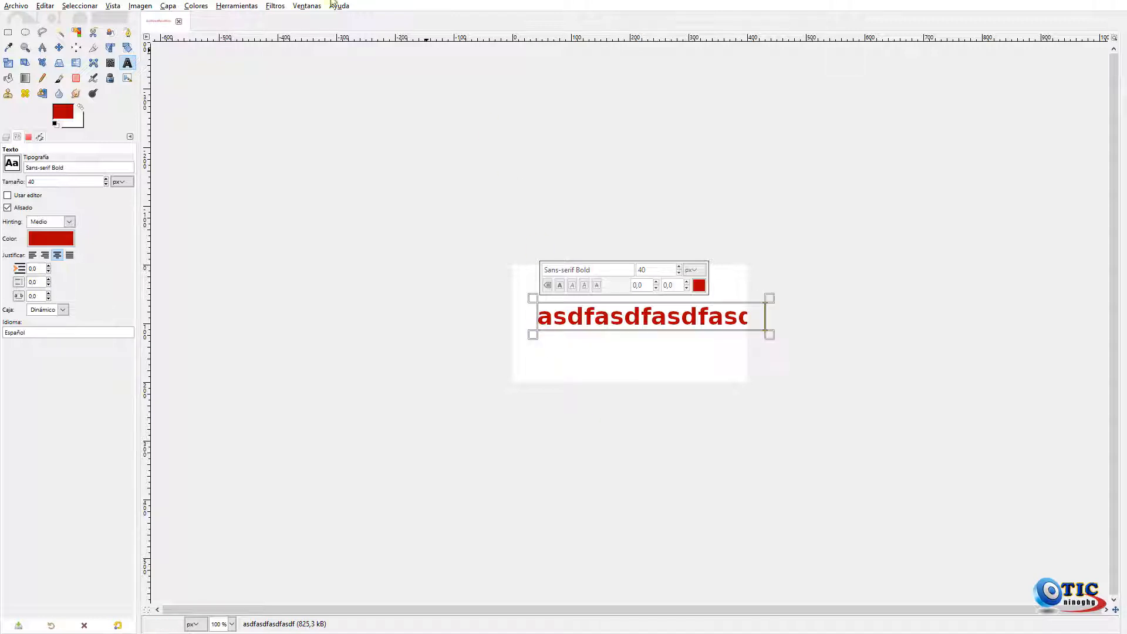
Undo the "asdf" sample text until the canvas is blank again.
click(45, 6)
click(56, 16)
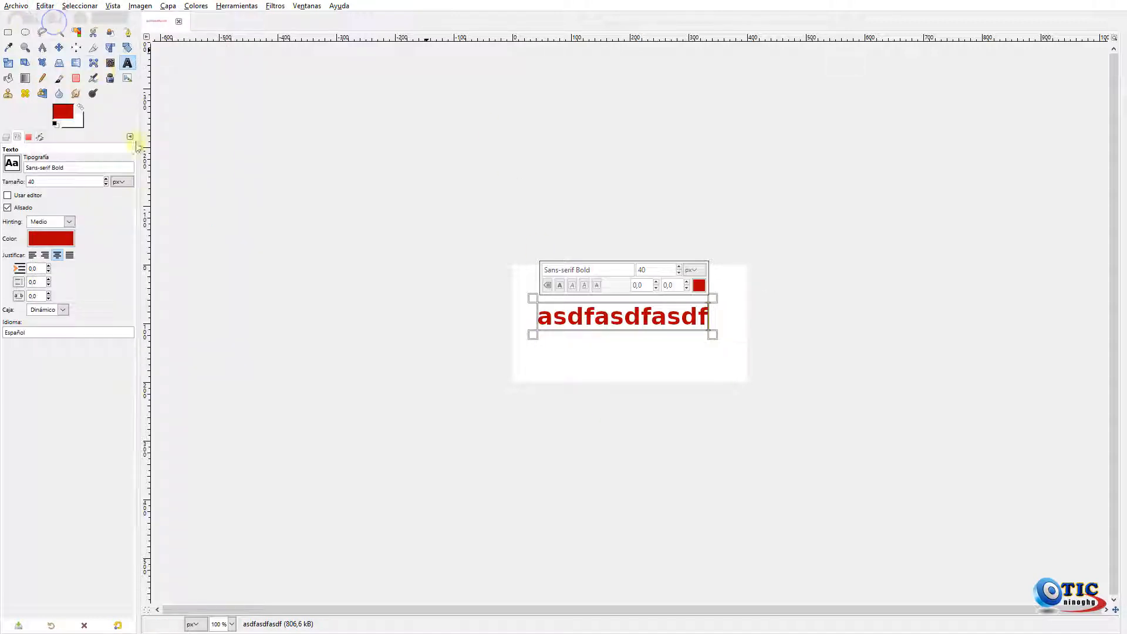
click(45, 6)
click(56, 17)
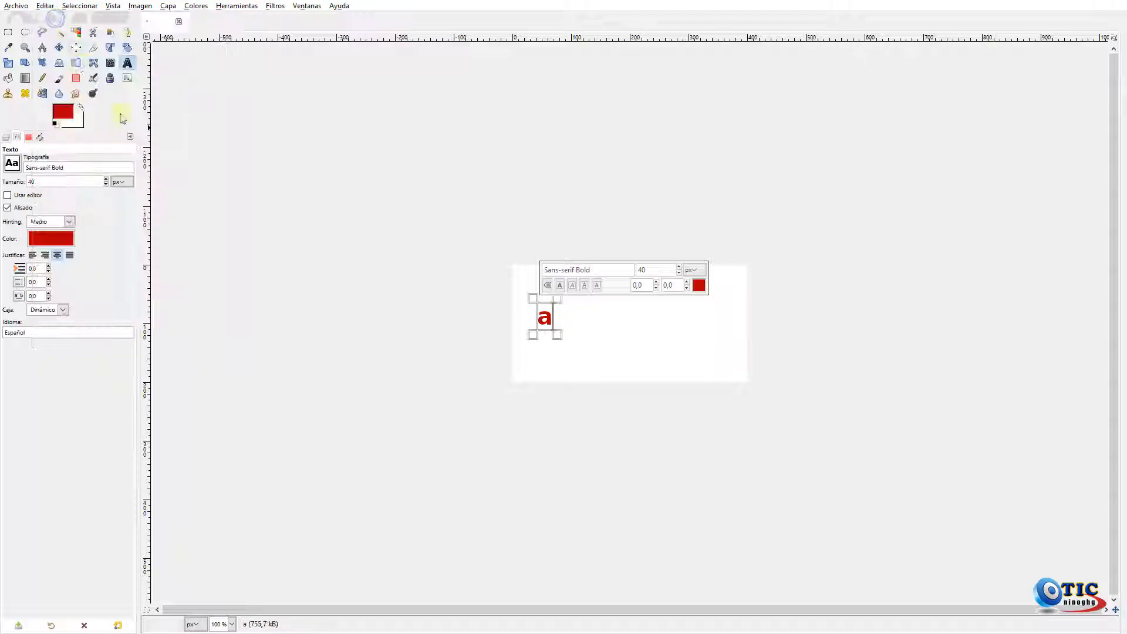
click(45, 6)
click(56, 16)
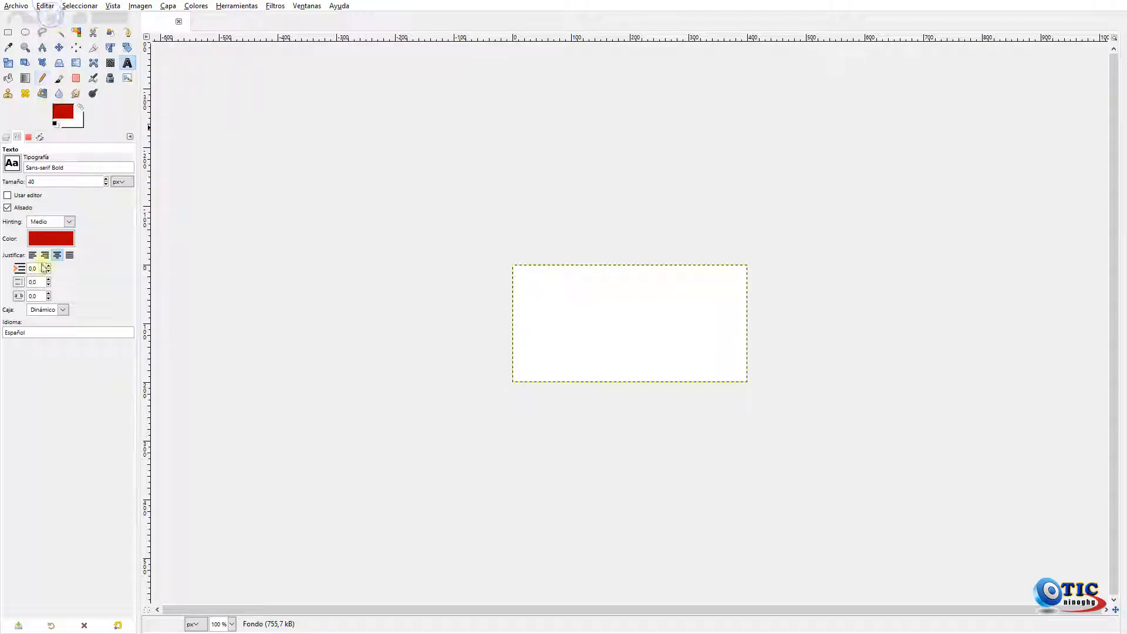
Set the text box mode to Fijo and draw a wide text frame covering most of the canvas.
click(41, 311)
click(46, 338)
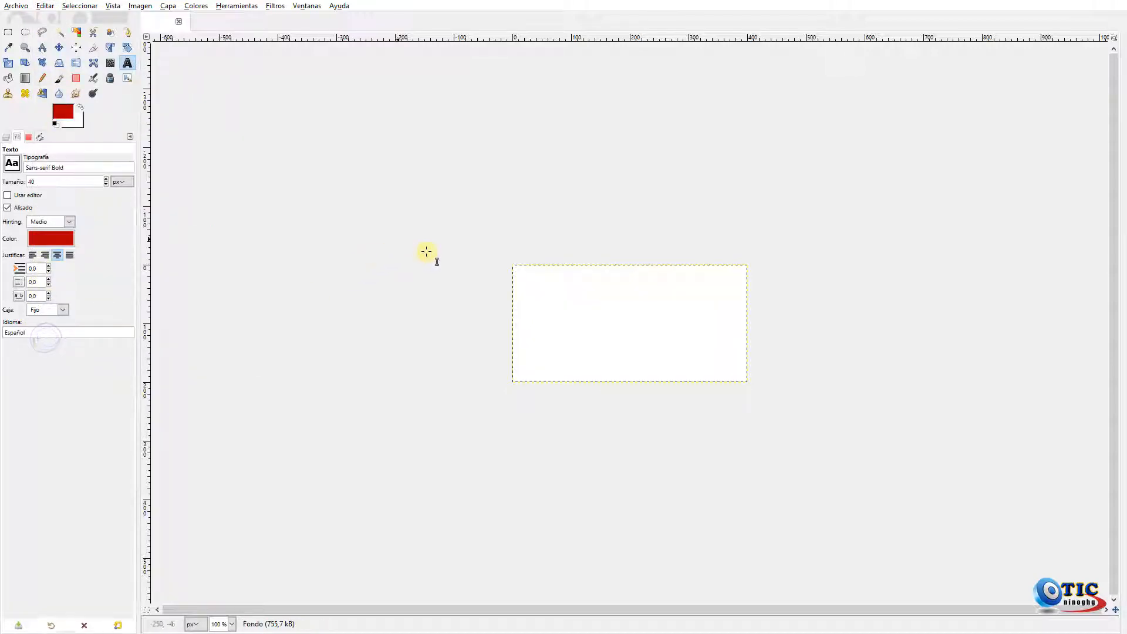
drag(526, 288, 734, 362)
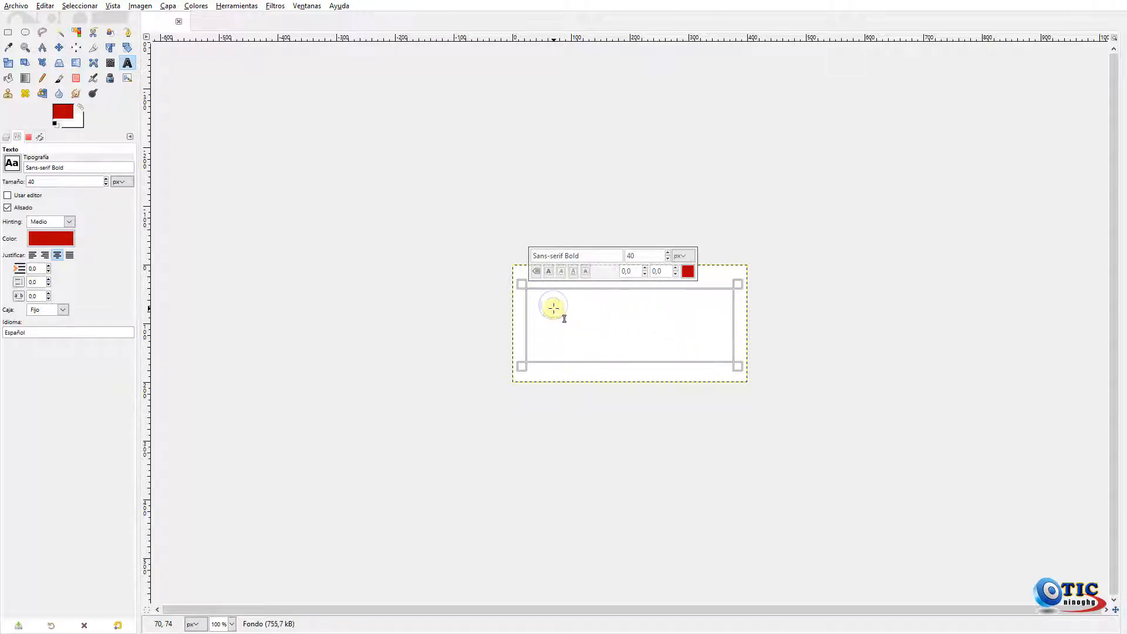
Fill the fixed frame with repeated "asdf" text over three lines and extend its lower edge to fit the last line.
text(asdfasdfasdfasdfasdfasdfasdfa)
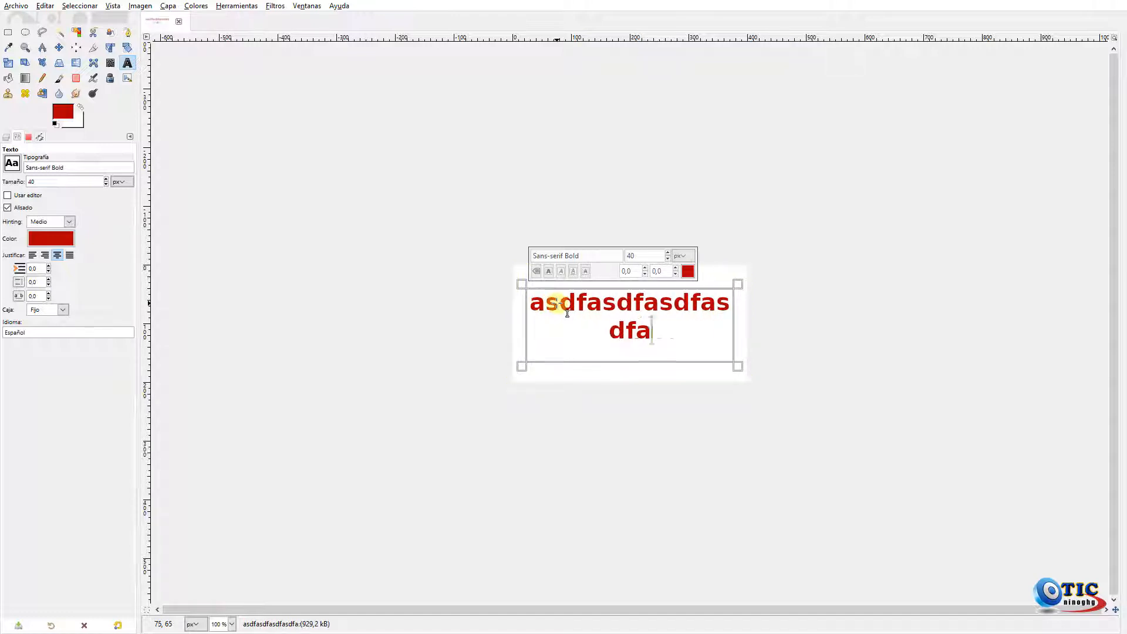
text(sdfasdfasdf)
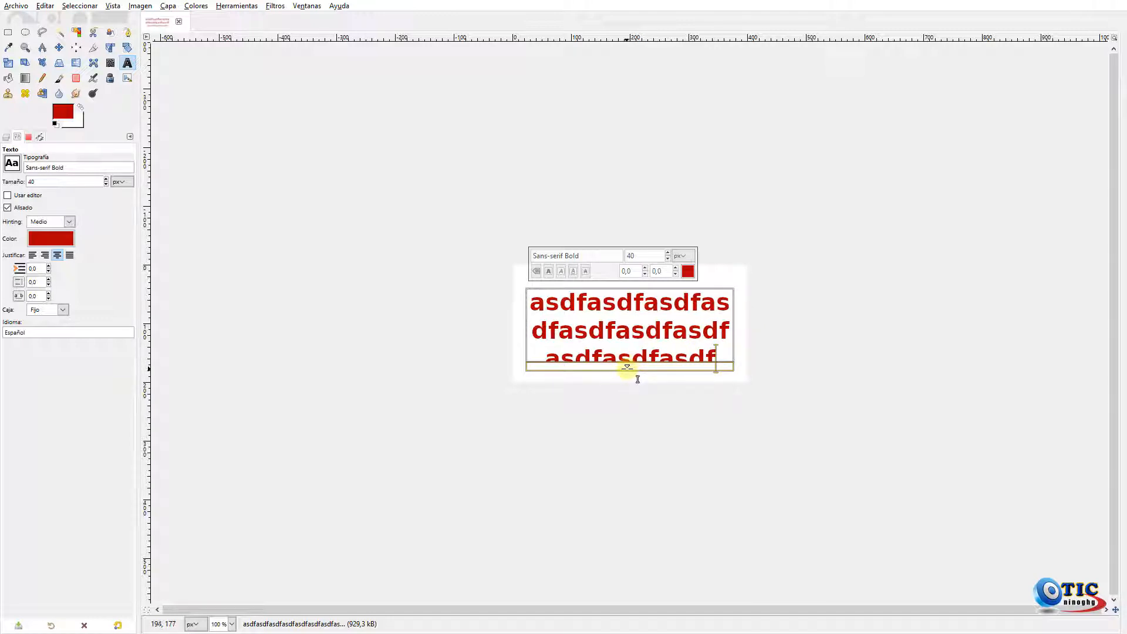
mouse_move(636, 379)
mouse_down()
mouse_move(631, 392)
mouse_move(636, 329)
mouse_move(646, 334)
mouse_move(628, 344)
mouse_move(621, 377)
mouse_up()
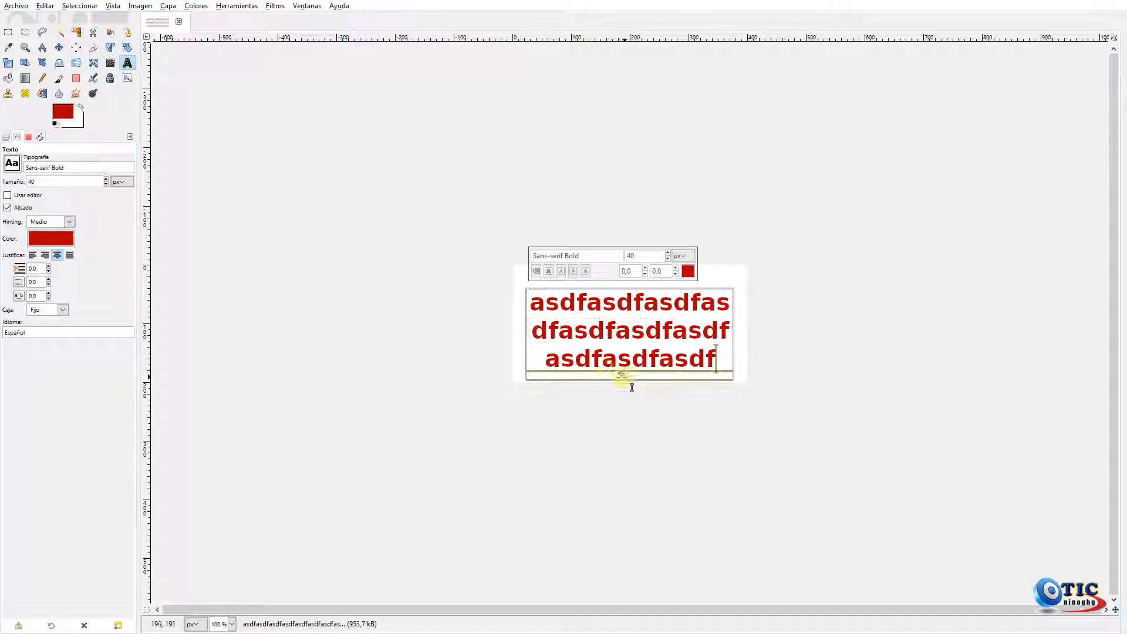
Switch the sample text's box mode to Dinámico and clear the text layer's content.
click(44, 311)
click(46, 324)
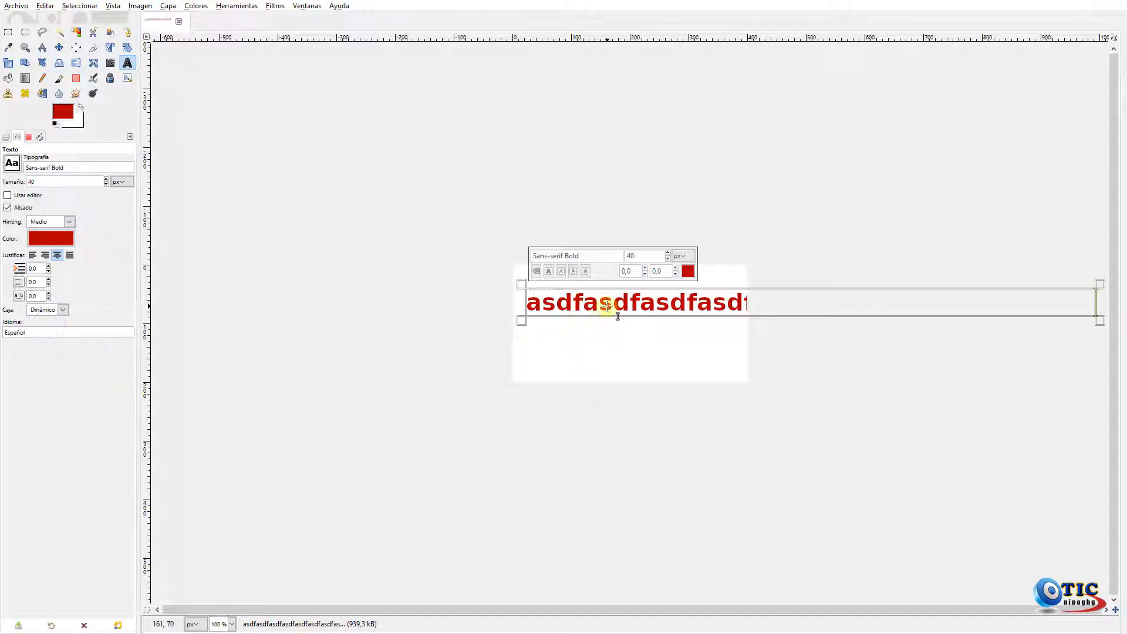
key(ctrl+a)
key(Delete)
click(69, 240)
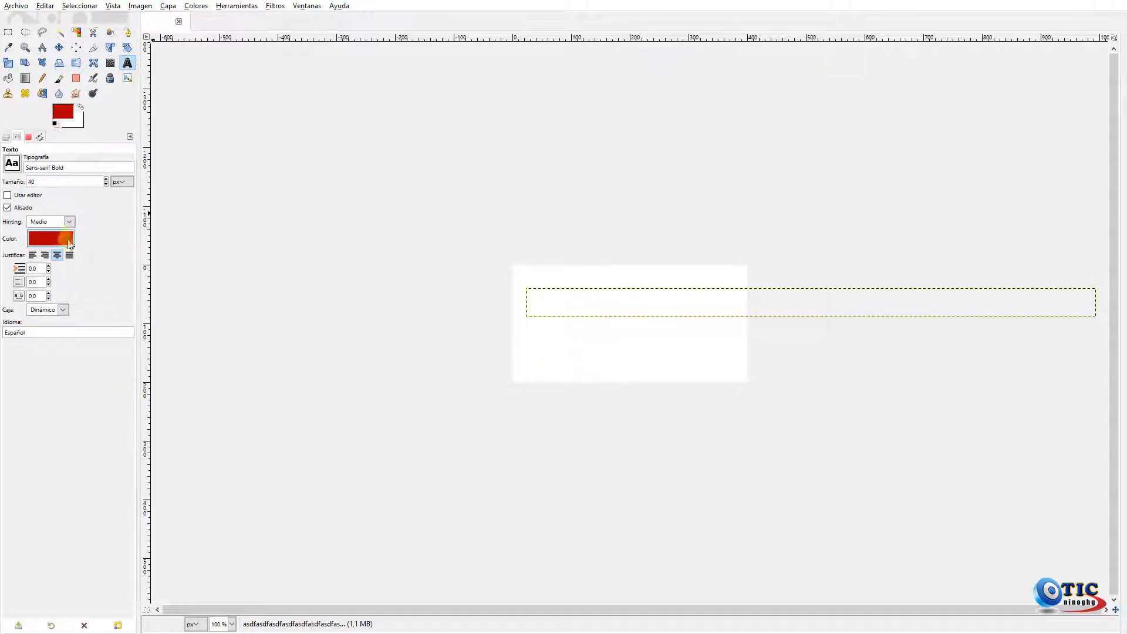
Undo the clearing, the box mode changes and the sample text until its text layer is removed.
click(44, 6)
click(71, 18)
click(44, 6)
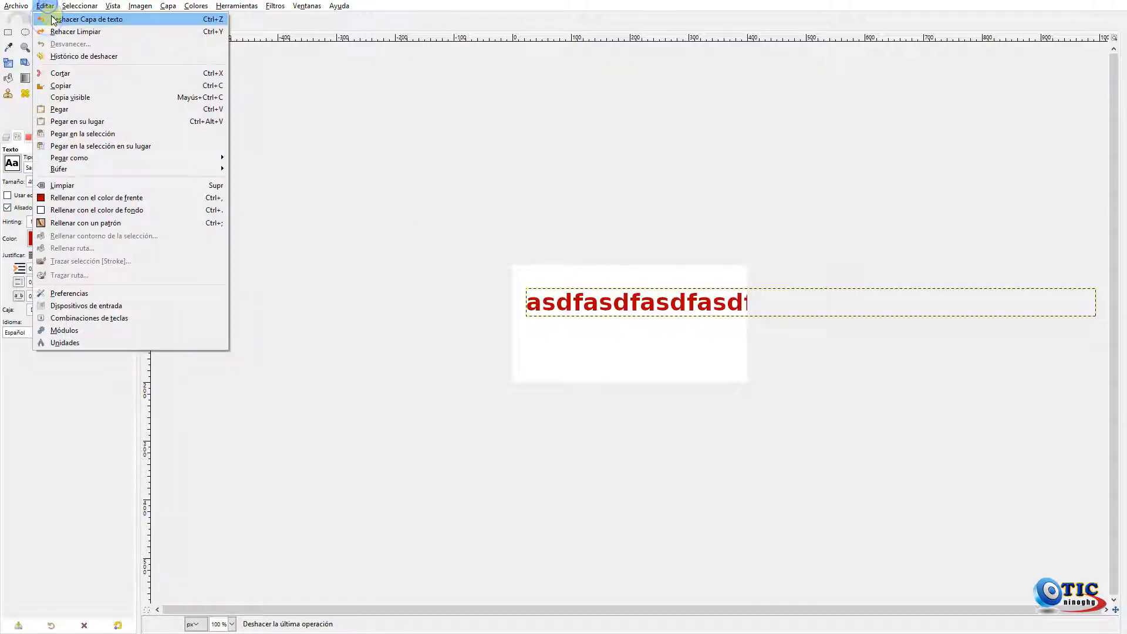
click(70, 18)
click(45, 6)
click(88, 18)
click(45, 6)
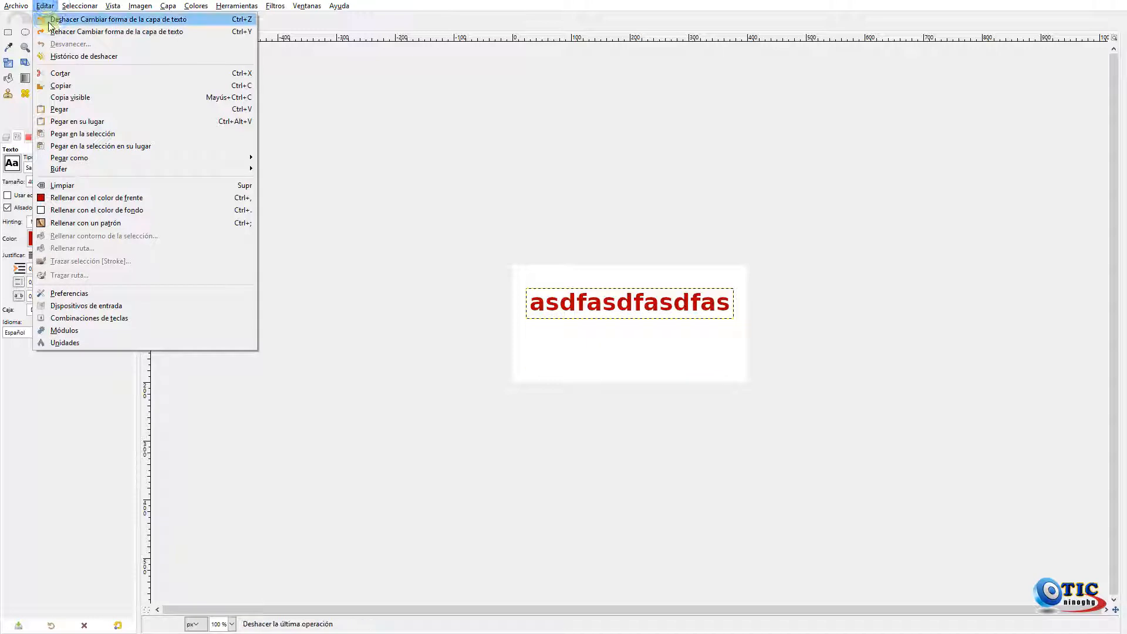
click(53, 19)
click(45, 6)
click(53, 19)
click(44, 6)
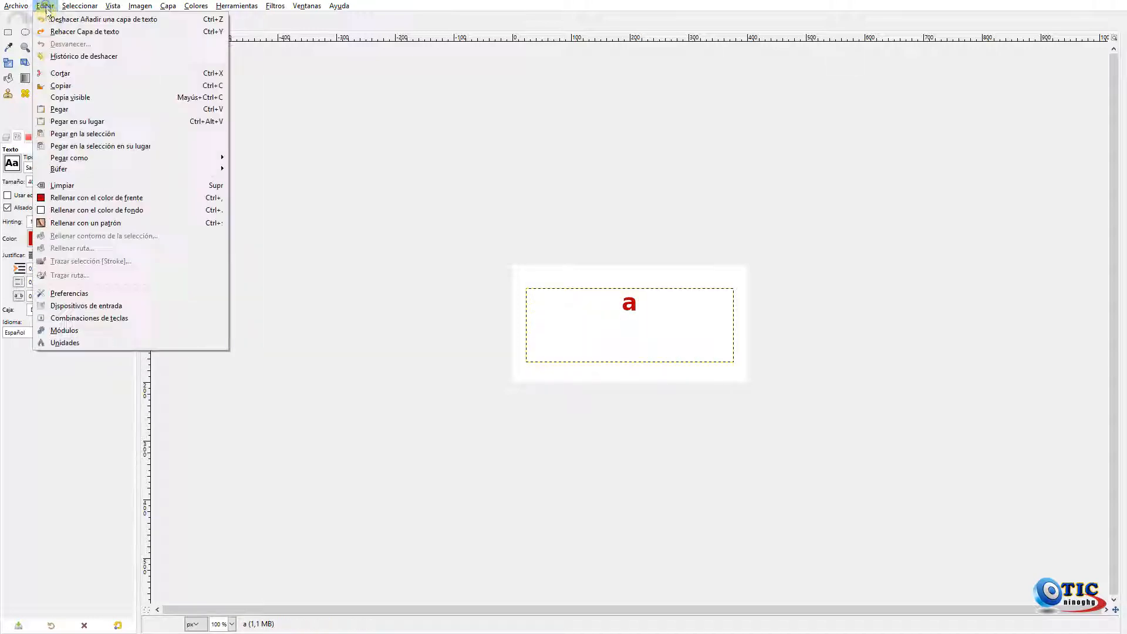
click(53, 20)
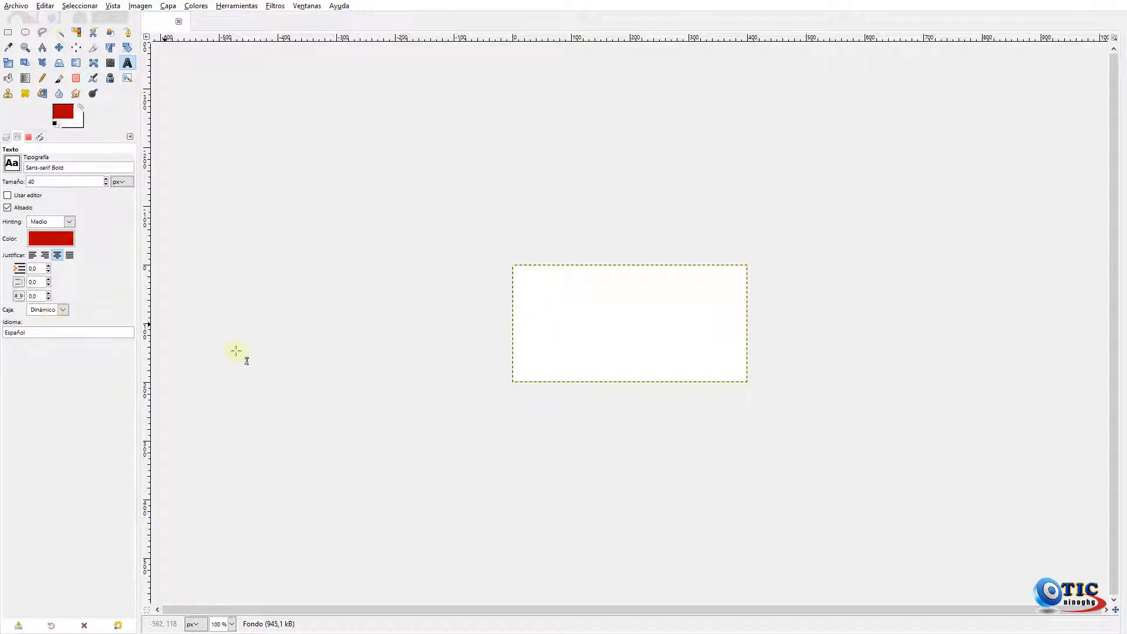
Add the text "Texto GIMP" in red 40 px Sans-serif Bold to the upper part of the canvas.
click(544, 297)
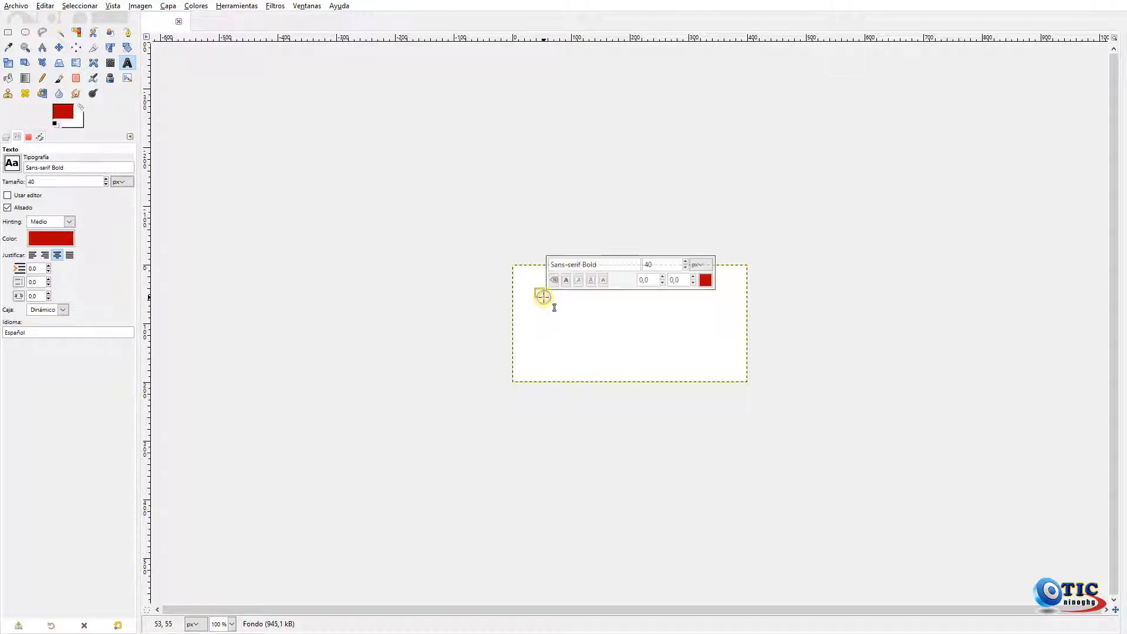
text(T)
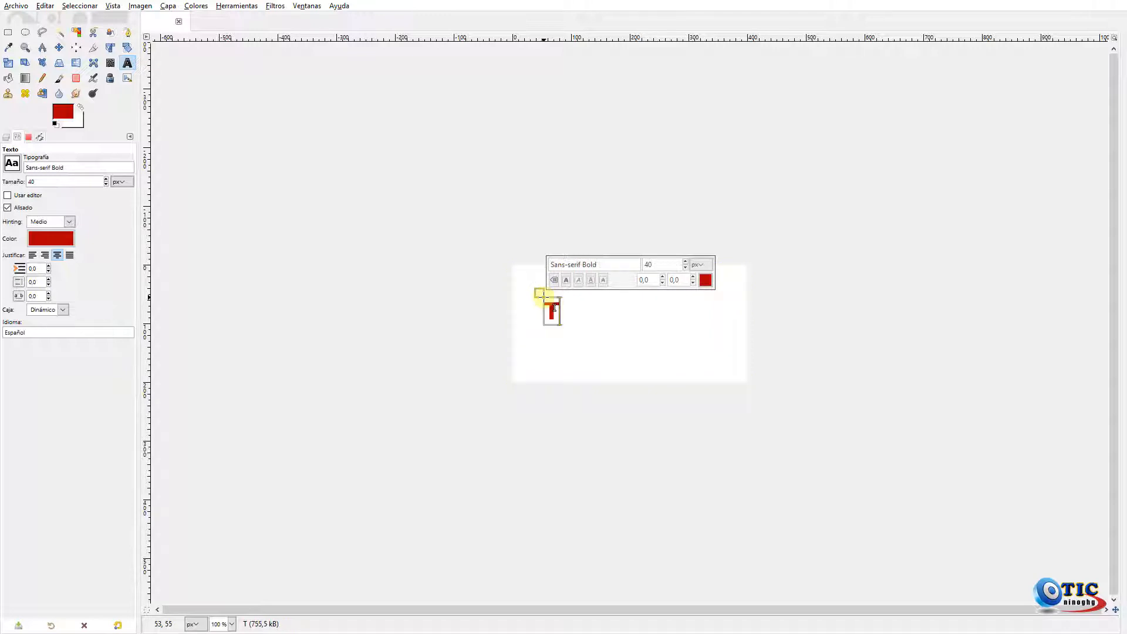
text(exto GIMP)
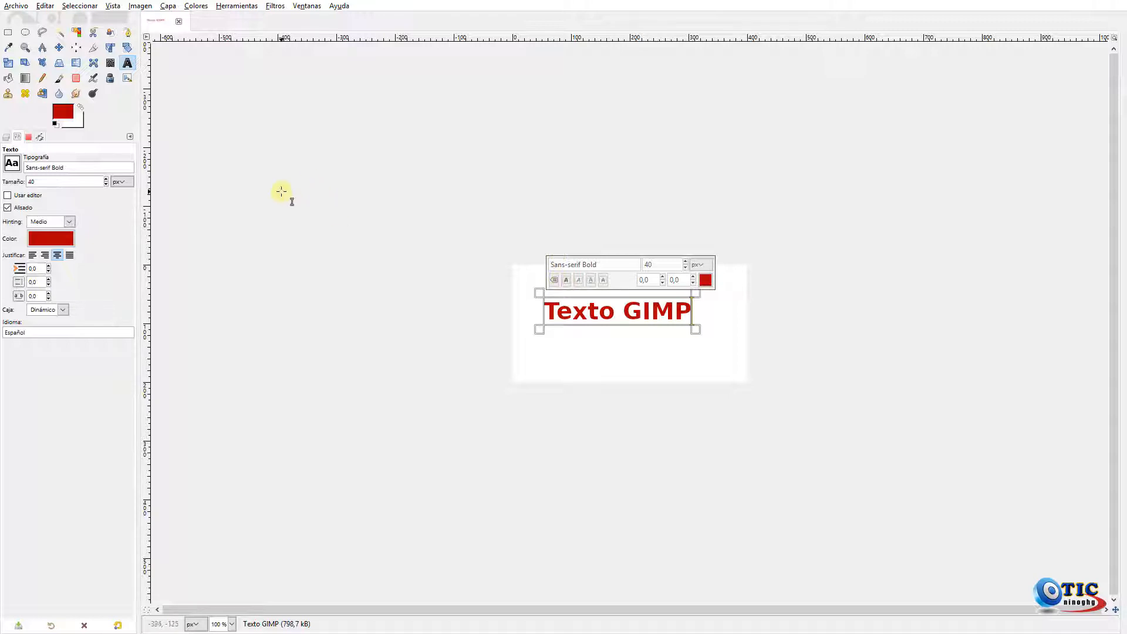
Move the "Texto GIMP" text to the centre of the canvas and select its layer.
click(60, 47)
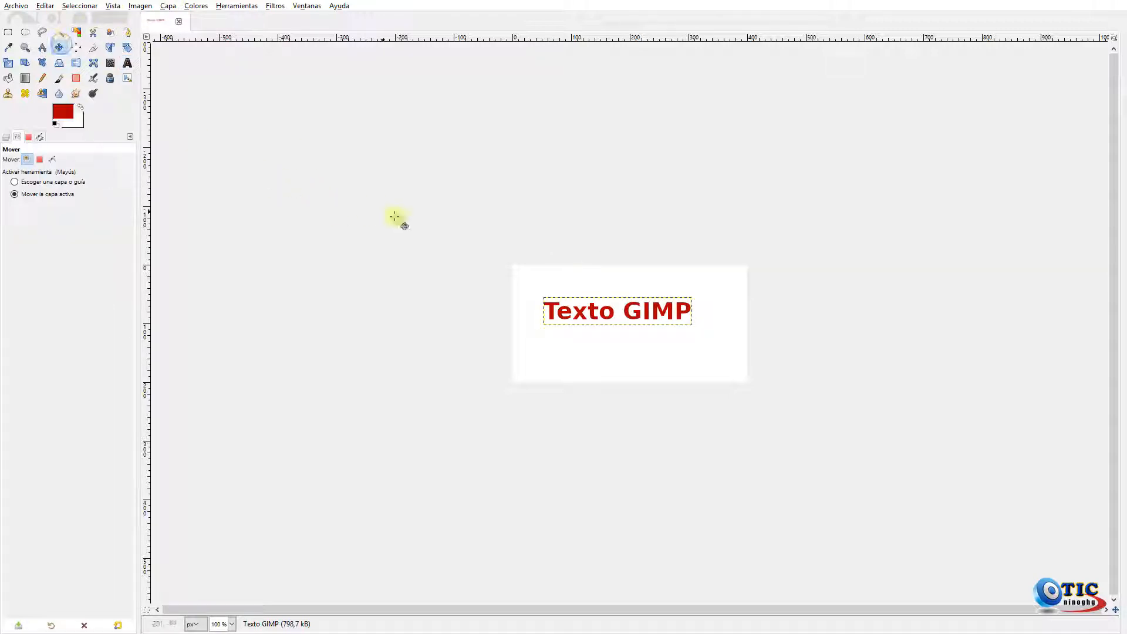
mouse_move(603, 322)
mouse_down()
mouse_move(617, 338)
mouse_move(606, 327)
mouse_up()
click(613, 341)
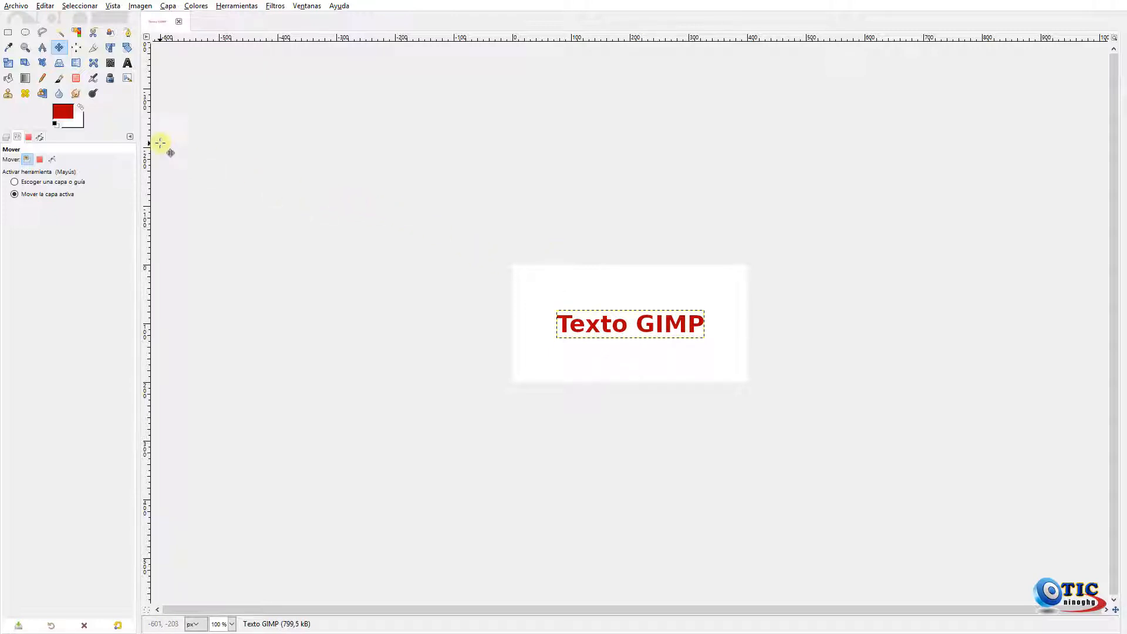
click(18, 137)
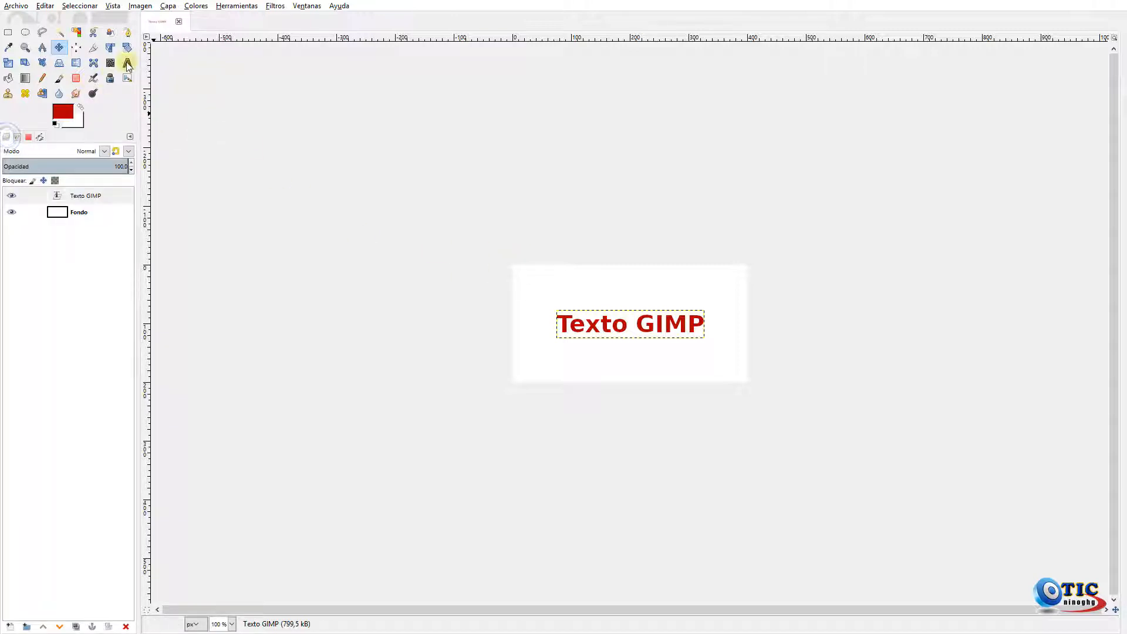
click(83, 195)
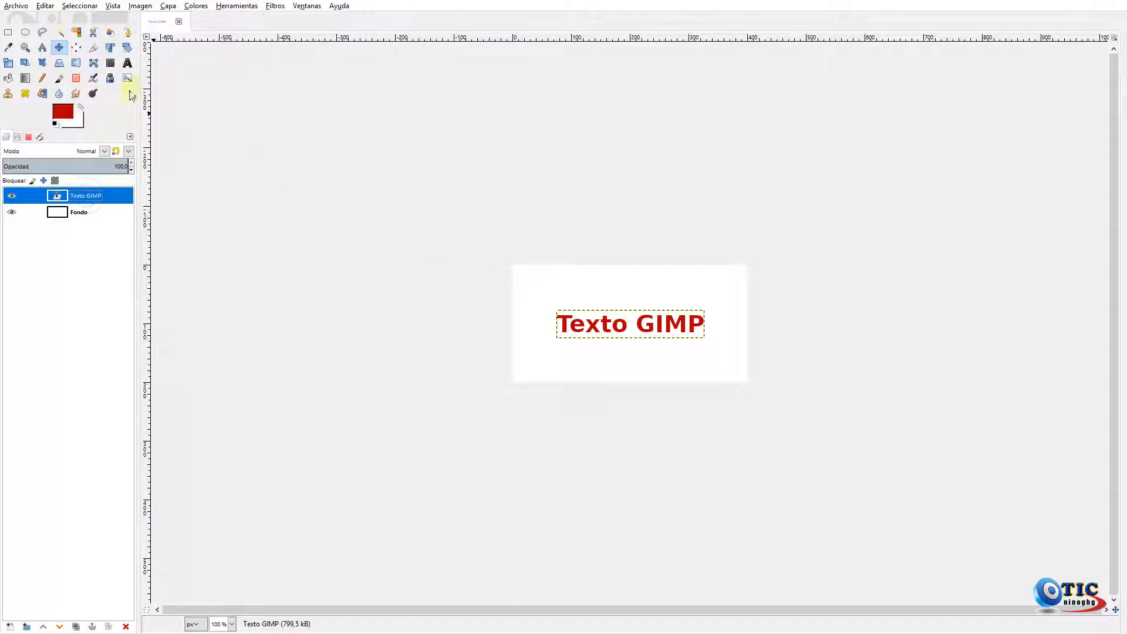
Set the size of the letter "T" in the "Texto GIMP" text to 90 px.
click(134, 62)
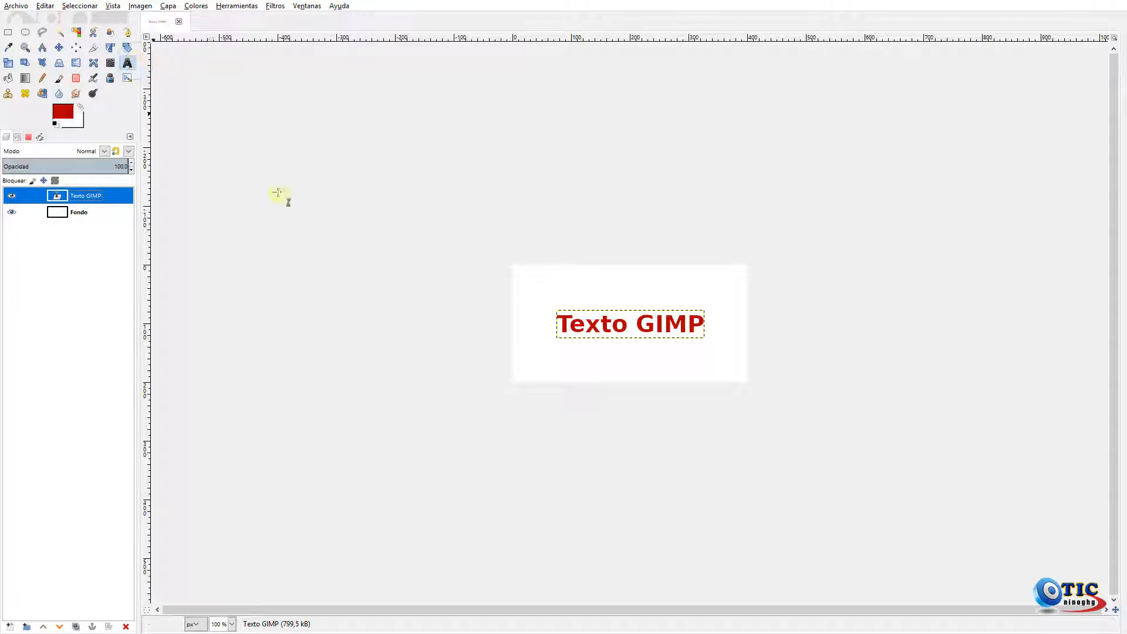
click(559, 325)
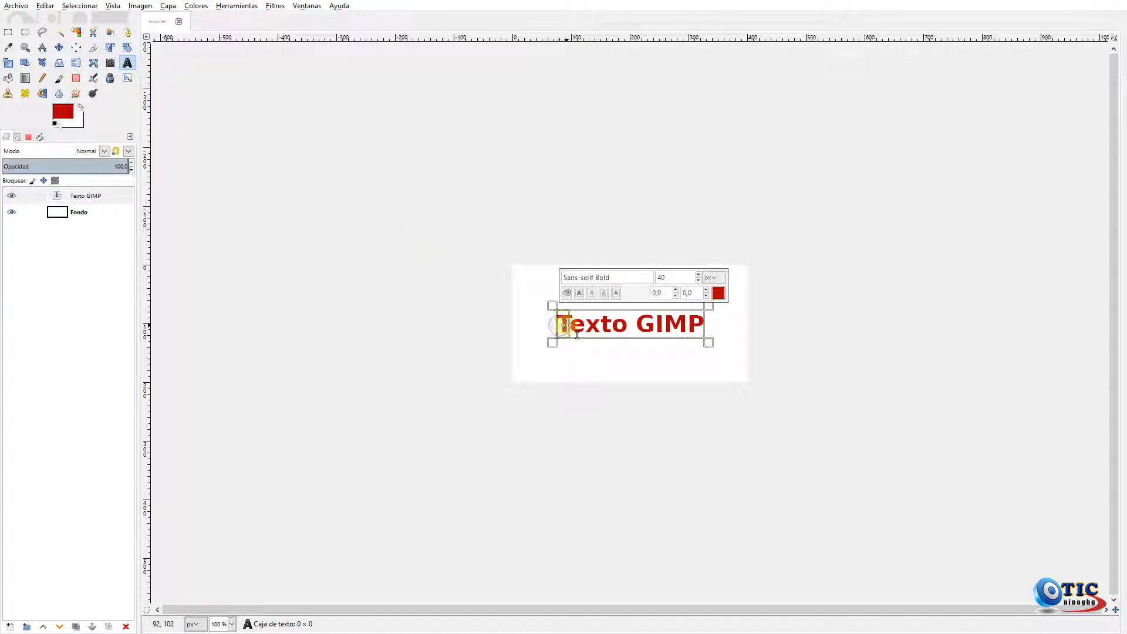
click(700, 275)
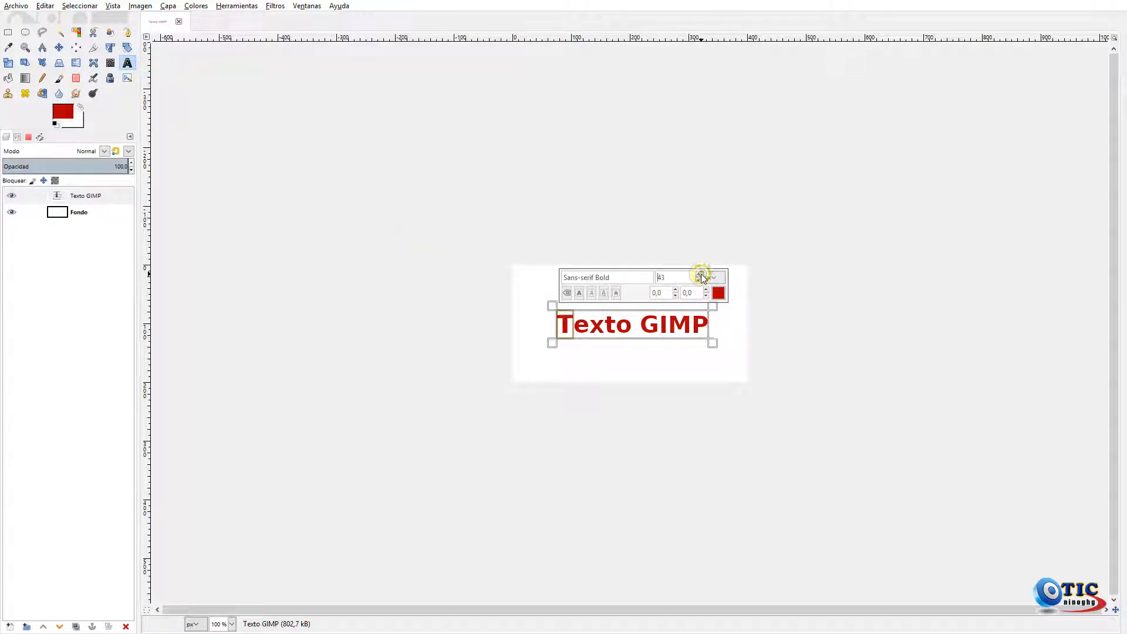
click(700, 275)
click(700, 275)
click(701, 275)
click(700, 275)
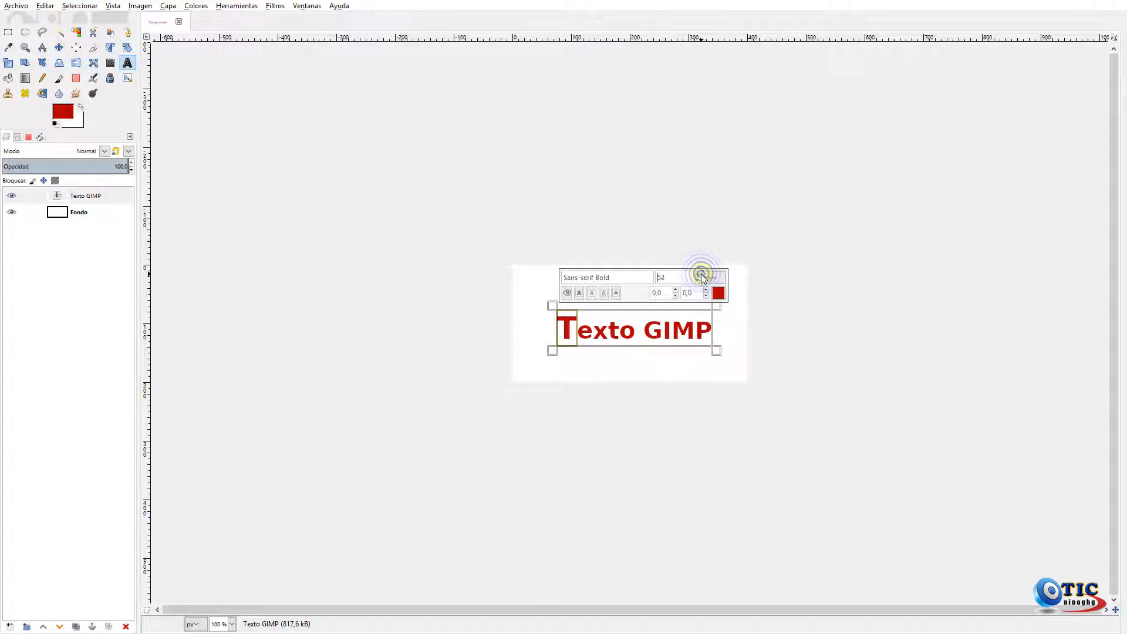
click(701, 274)
click(701, 275)
click(700, 275)
click(701, 275)
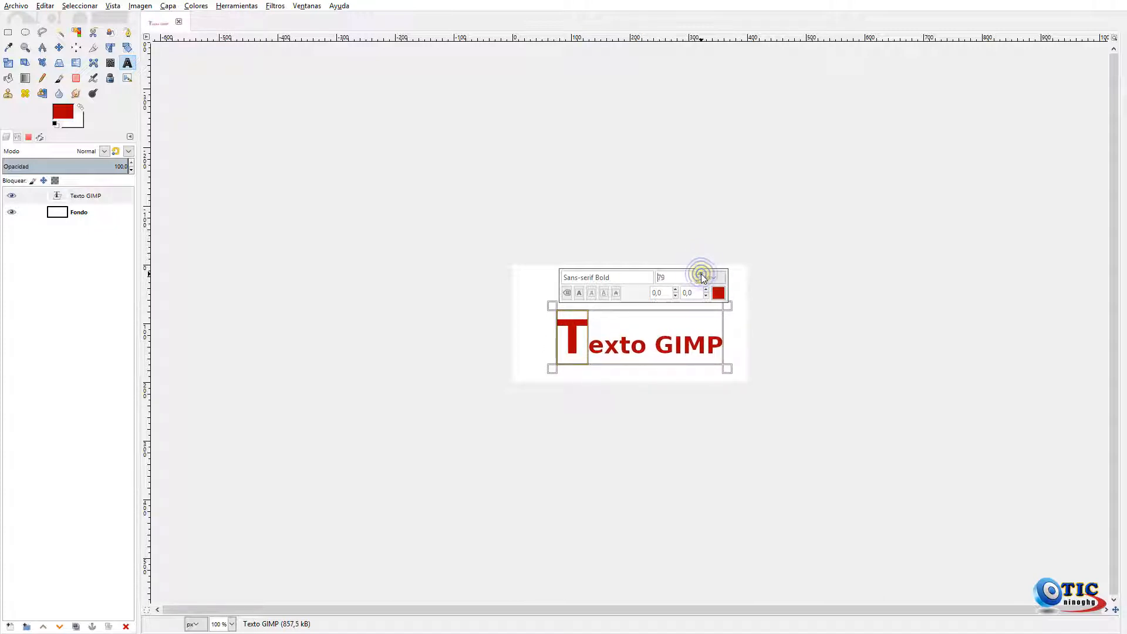
click(701, 275)
click(701, 275)
click(701, 274)
click(701, 275)
click(701, 275)
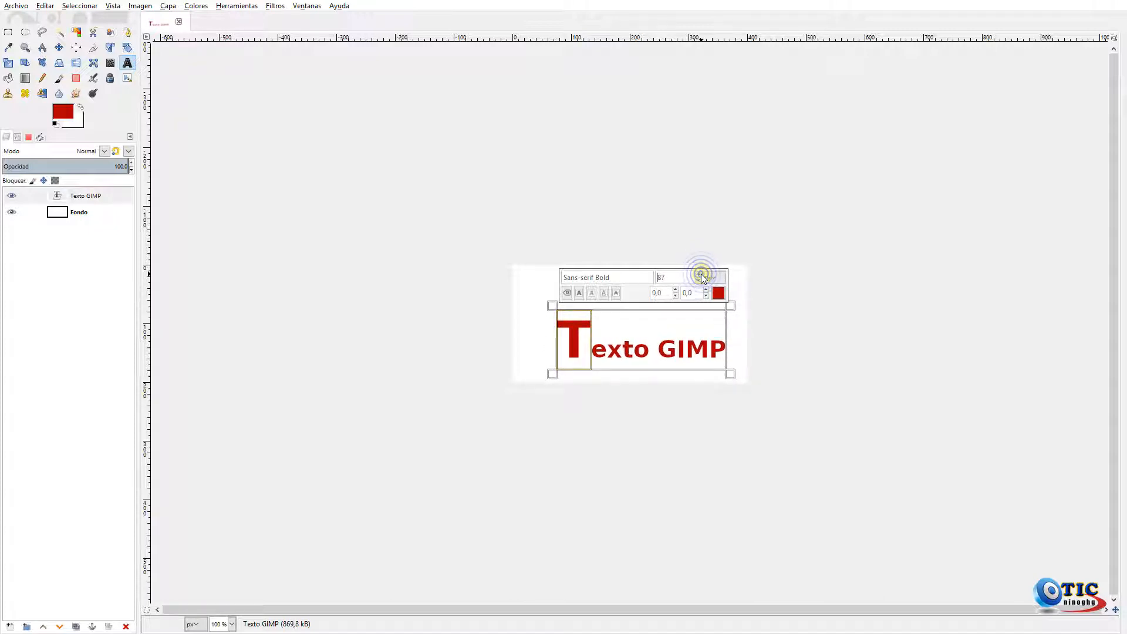
click(701, 275)
click(701, 275)
click(701, 275)
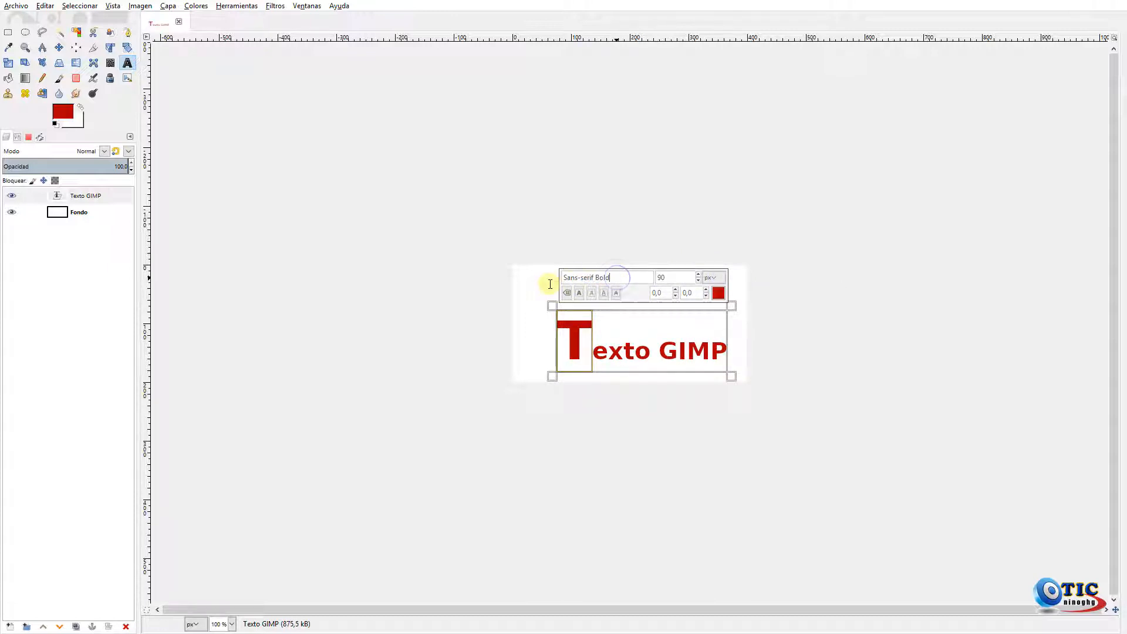
Change the font of the letter "T" to Sitka Banner Bold and turn on its bold style.
click(591, 278)
drag(615, 279, 554, 280)
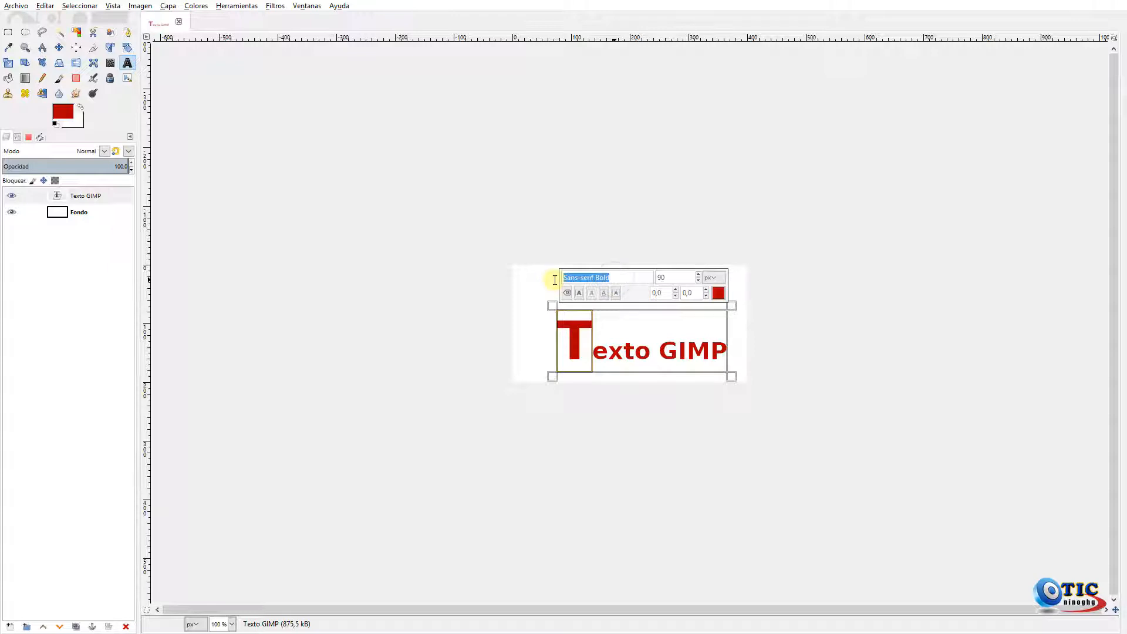
key(BackSpace)
text(s)
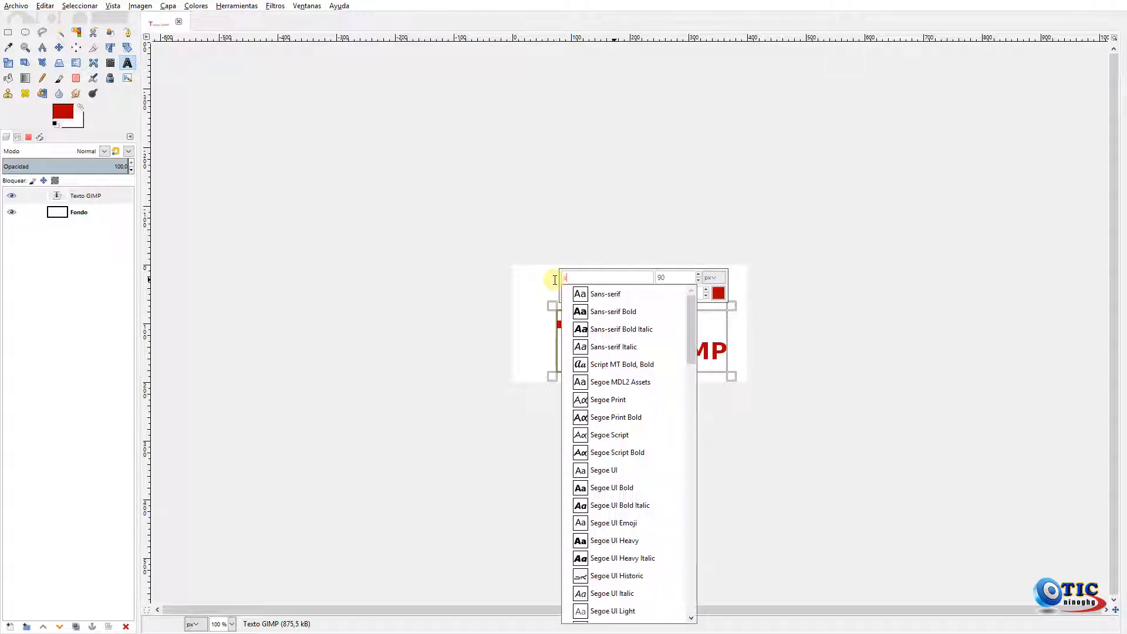
scroll(604, 336, down, 3)
scroll(605, 340, down, 3)
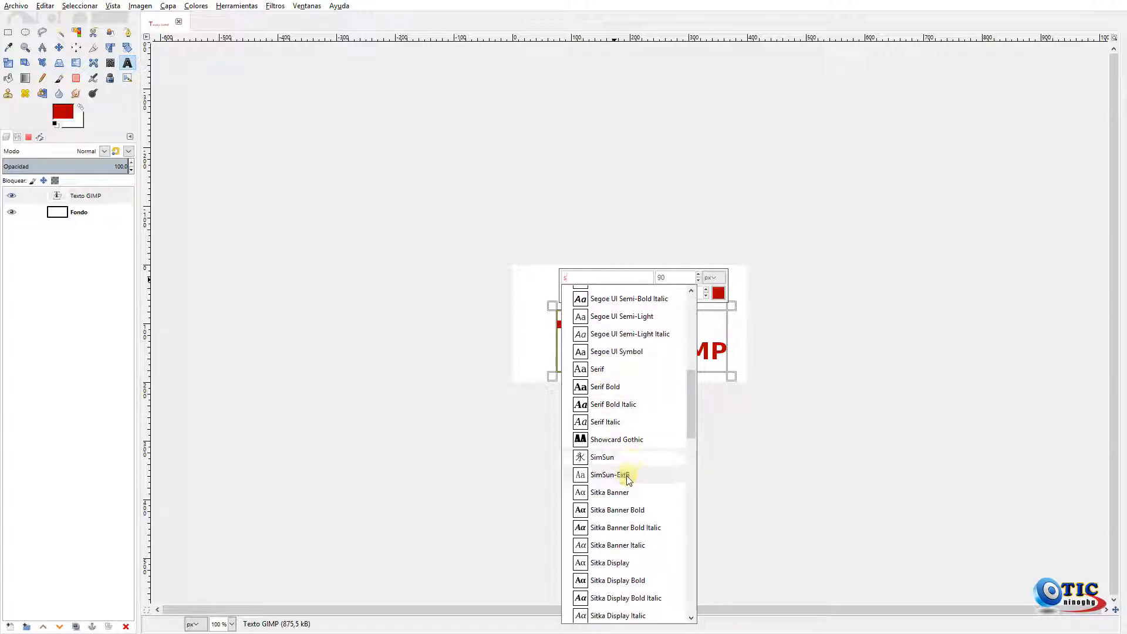
click(616, 510)
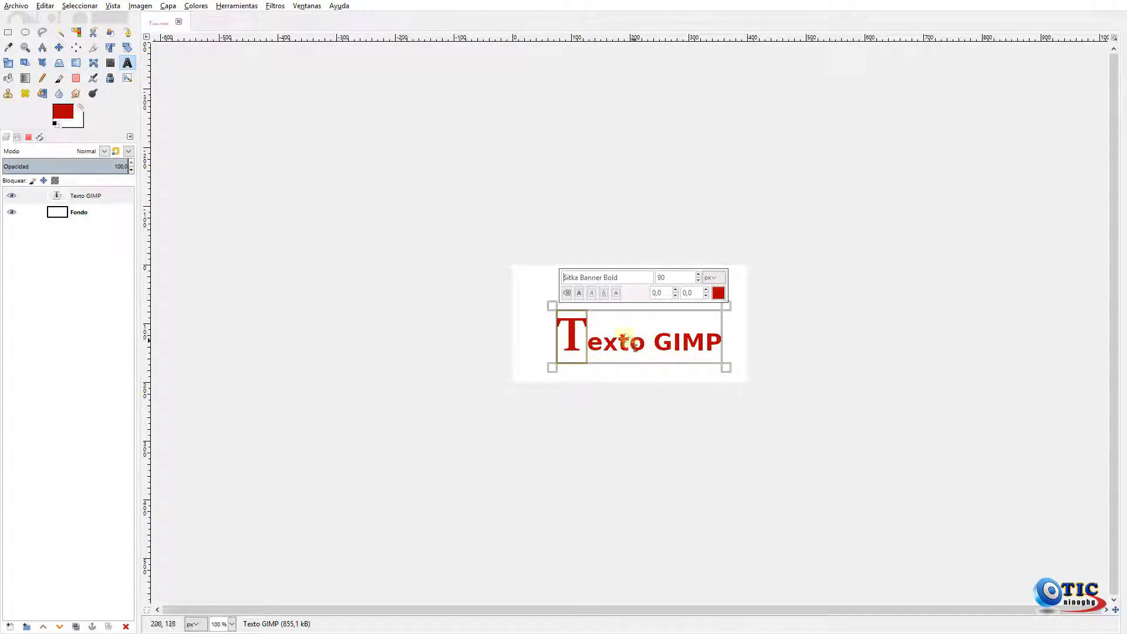
click(579, 293)
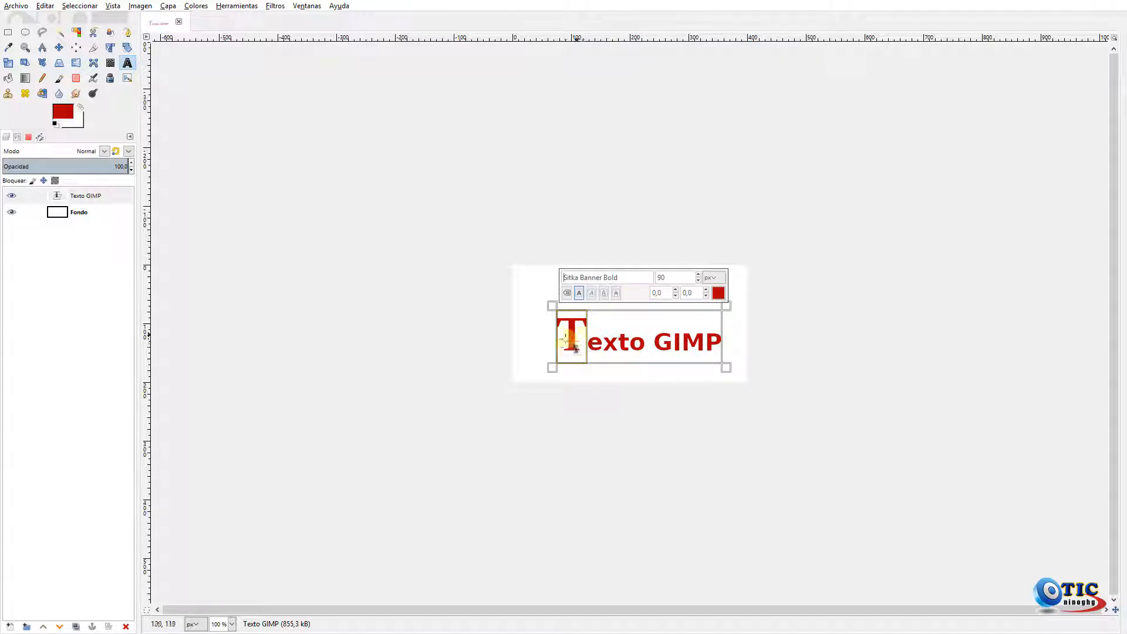
Set the baseline offset of the letter "T" to -10,0.
click(676, 297)
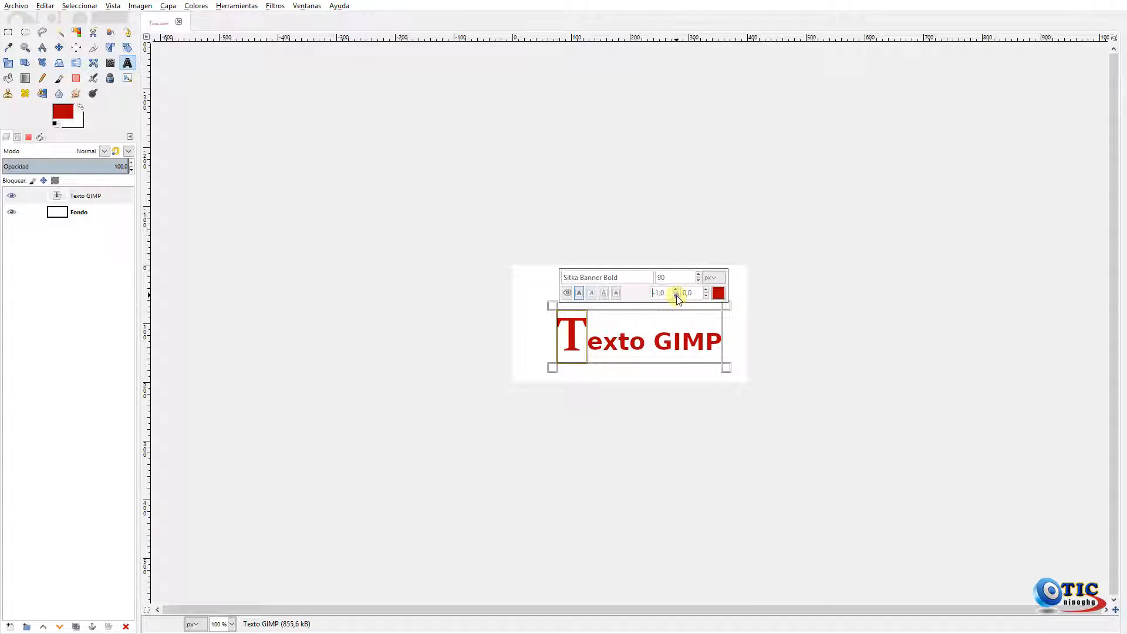
click(675, 297)
click(676, 297)
click(676, 297)
click(676, 297)
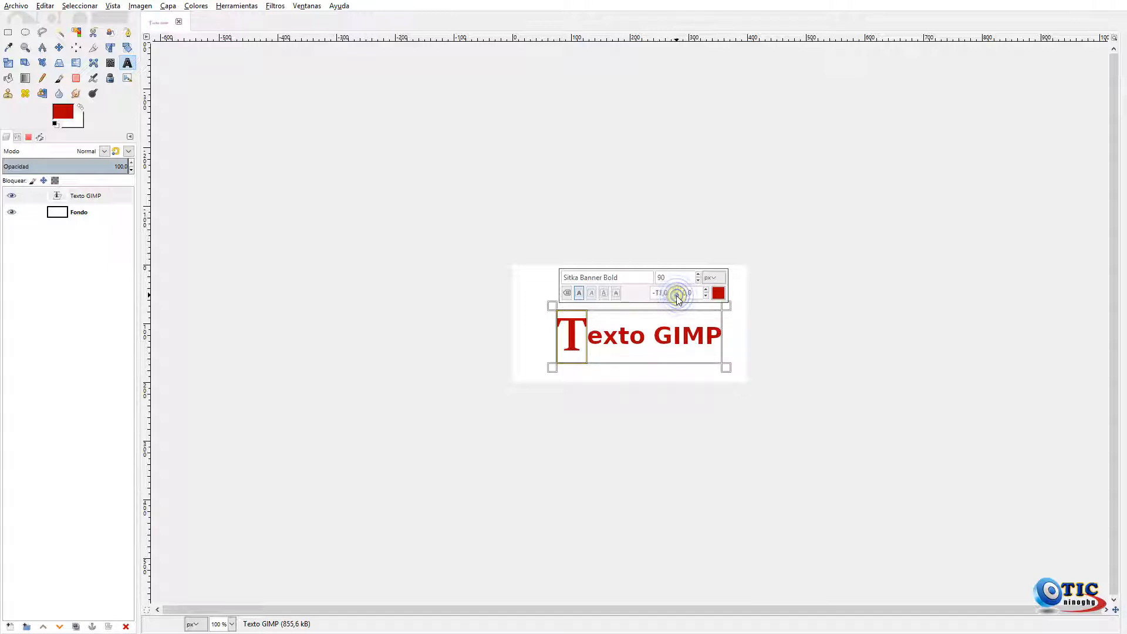
click(675, 297)
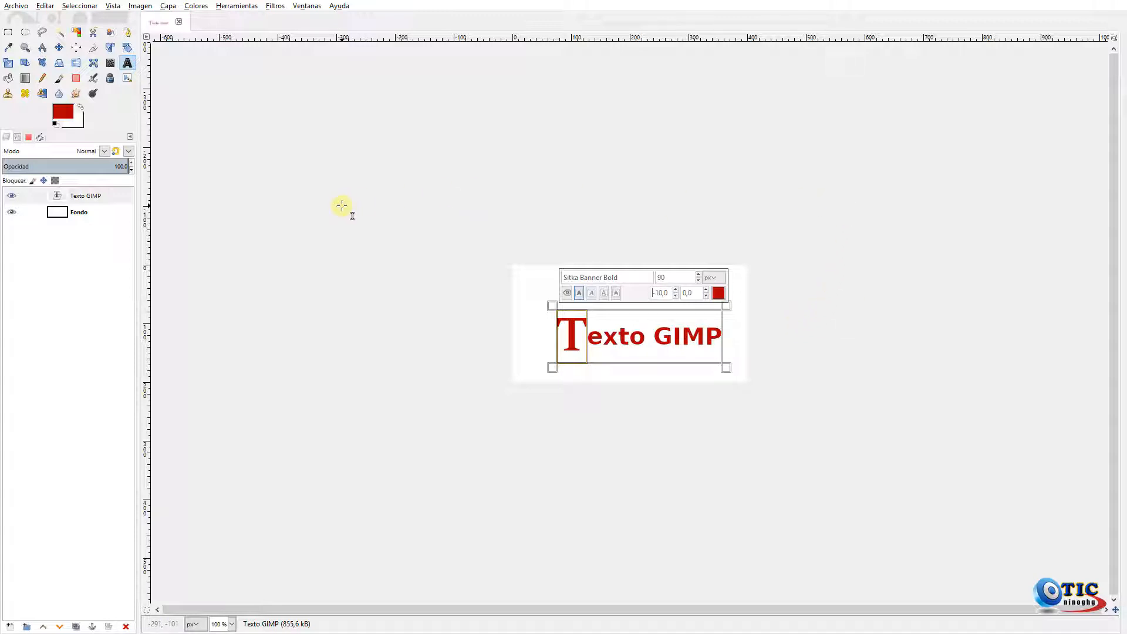
Duplicate the "Texto GIMP" text layer.
click(81, 195)
right_click(81, 195)
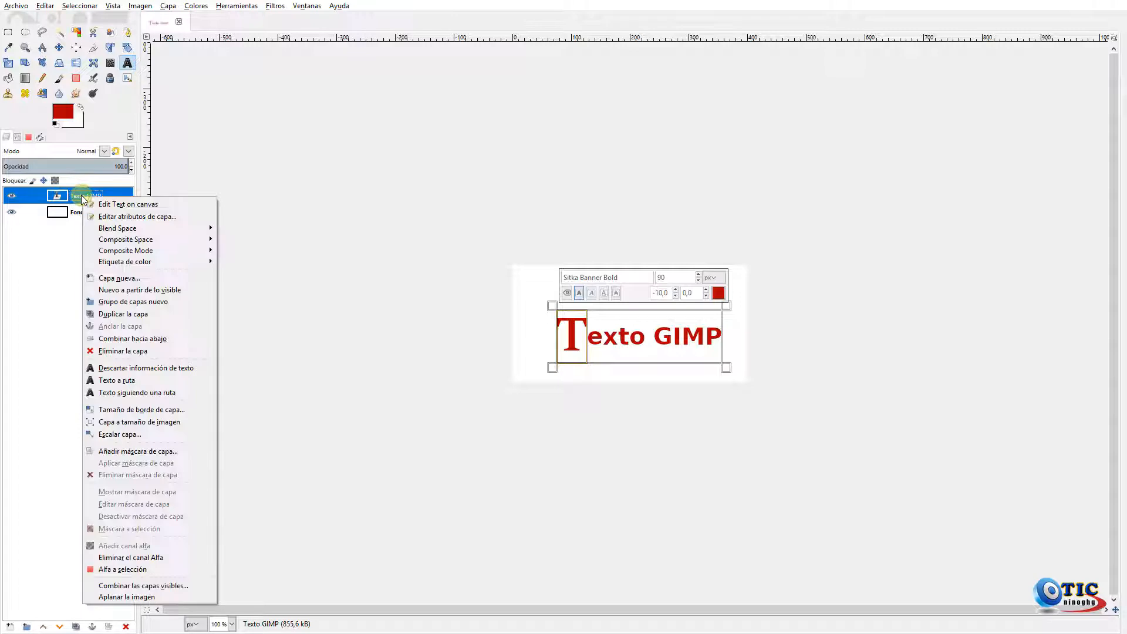
click(131, 314)
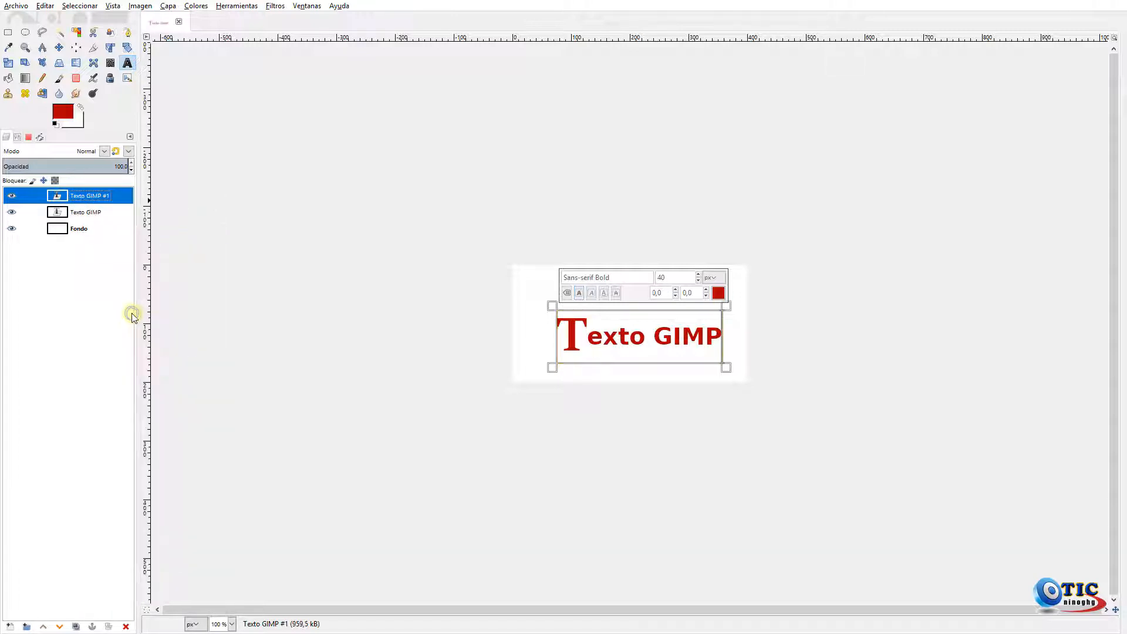
Hide the duplicated text layer and select the original "Texto GIMP" layer.
click(96, 214)
click(98, 196)
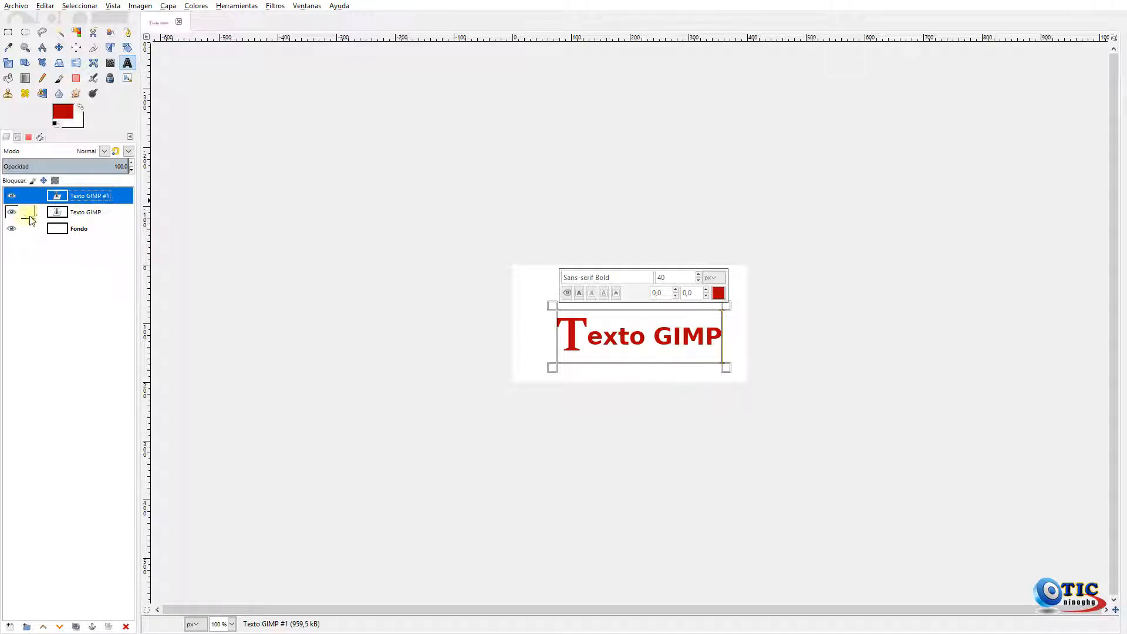
click(12, 198)
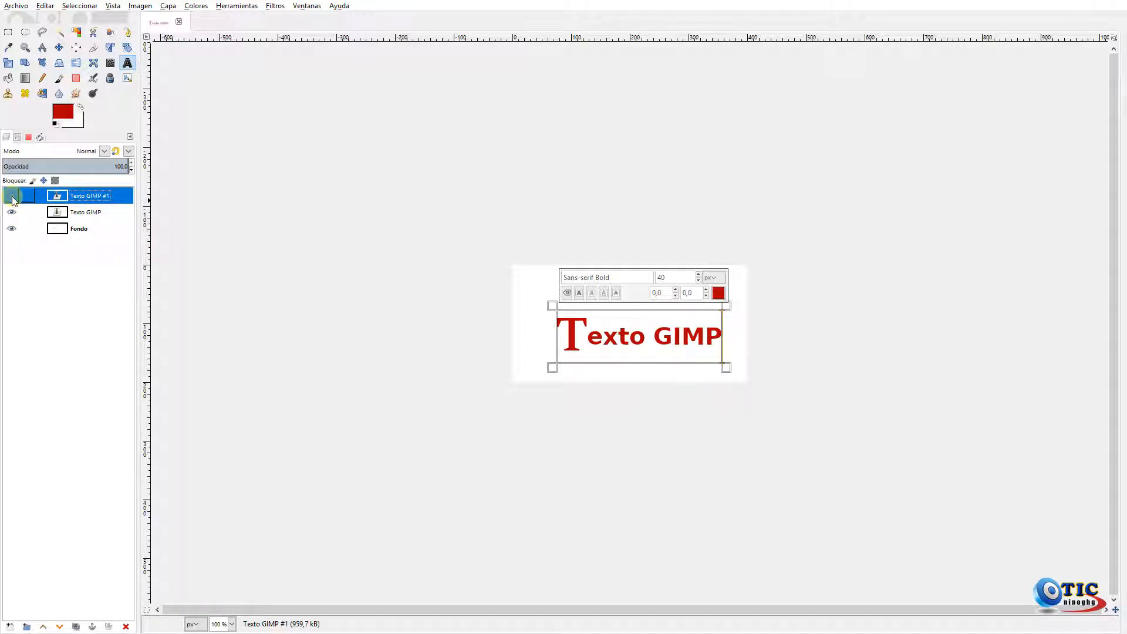
click(103, 215)
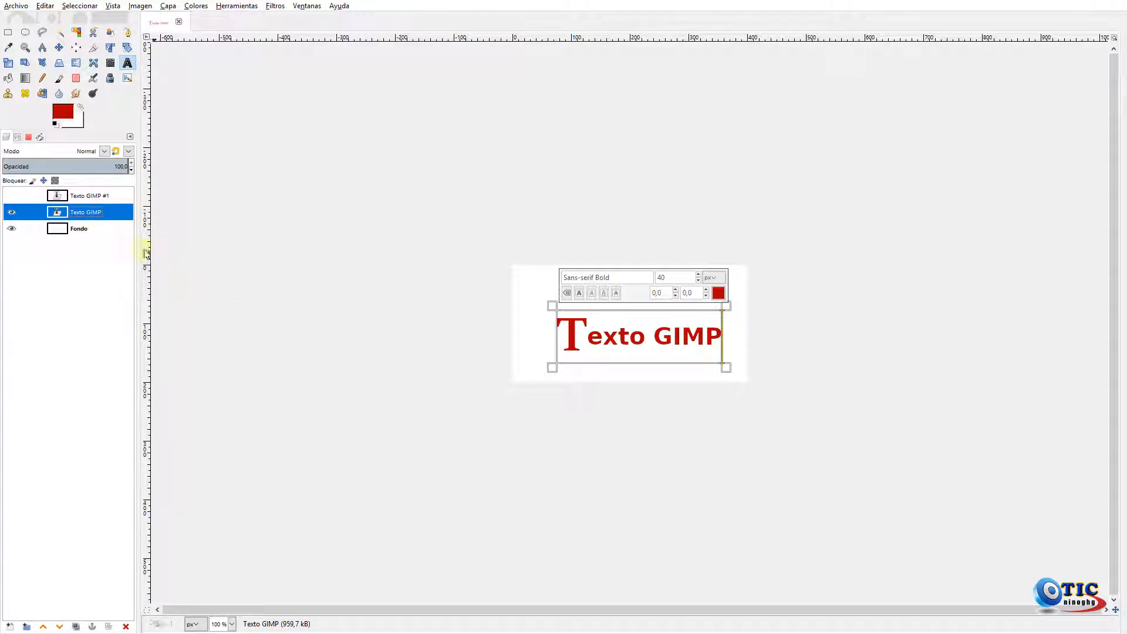
Apply a Gaussian blur of size 5,50 in X and Y to the original "Texto GIMP" layer with the preview enabled.
click(276, 6)
mouse_move(288, 72)
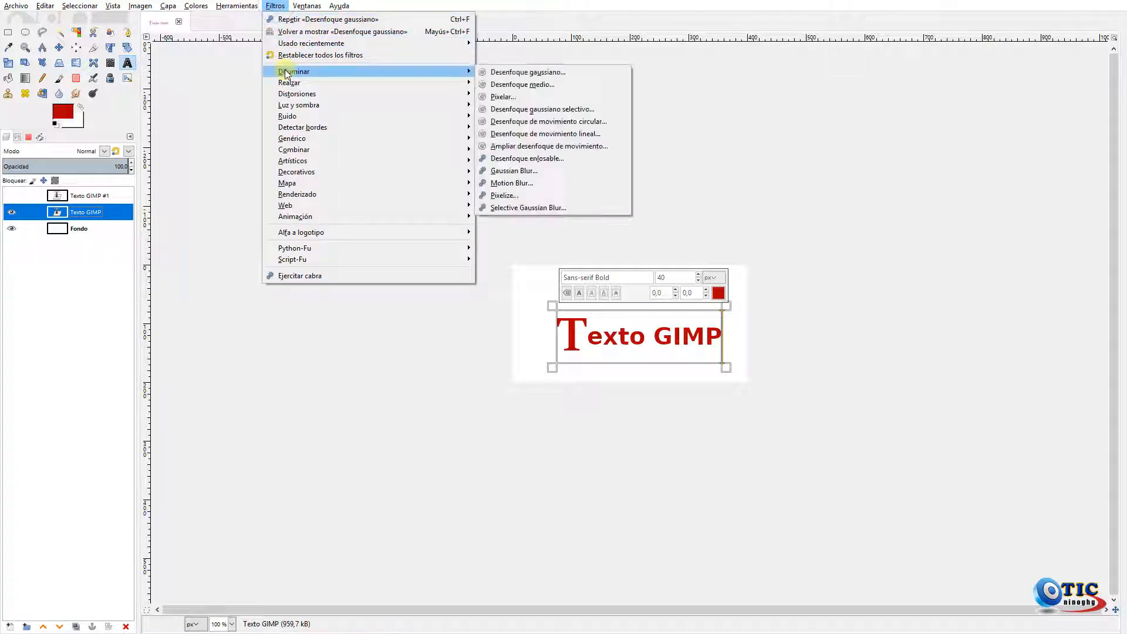
click(526, 73)
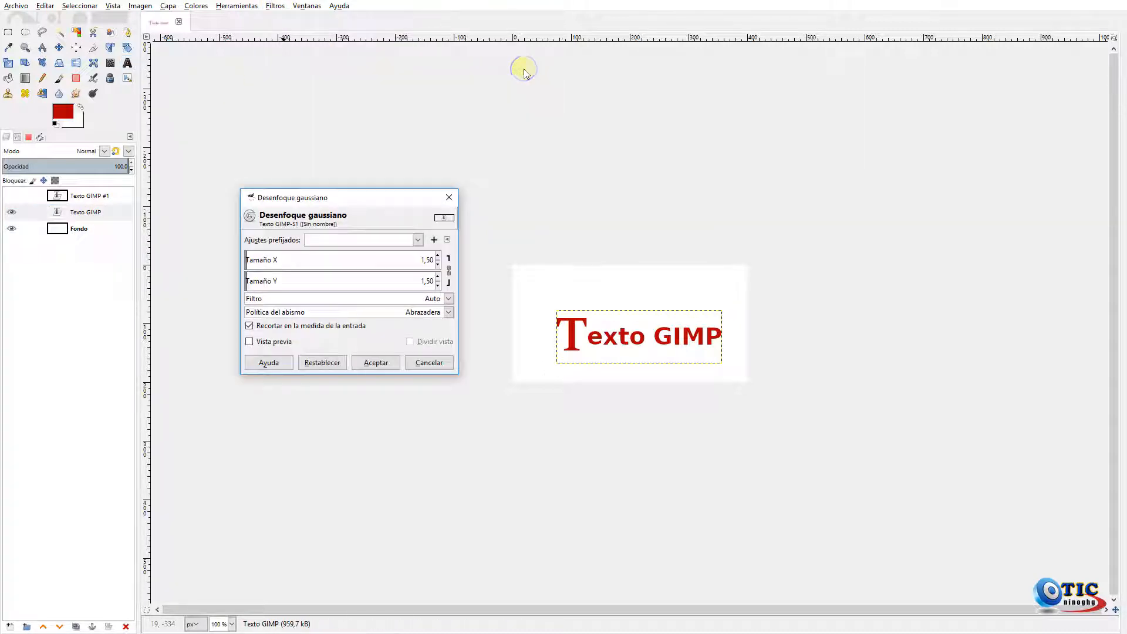
drag(438, 256, 437, 256)
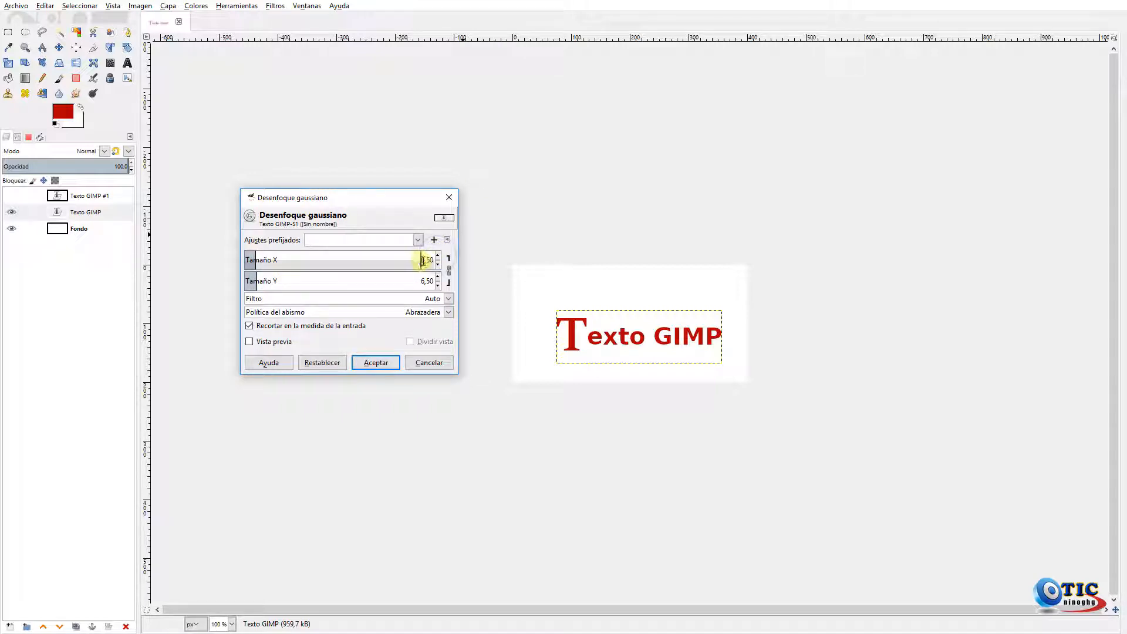
click(250, 342)
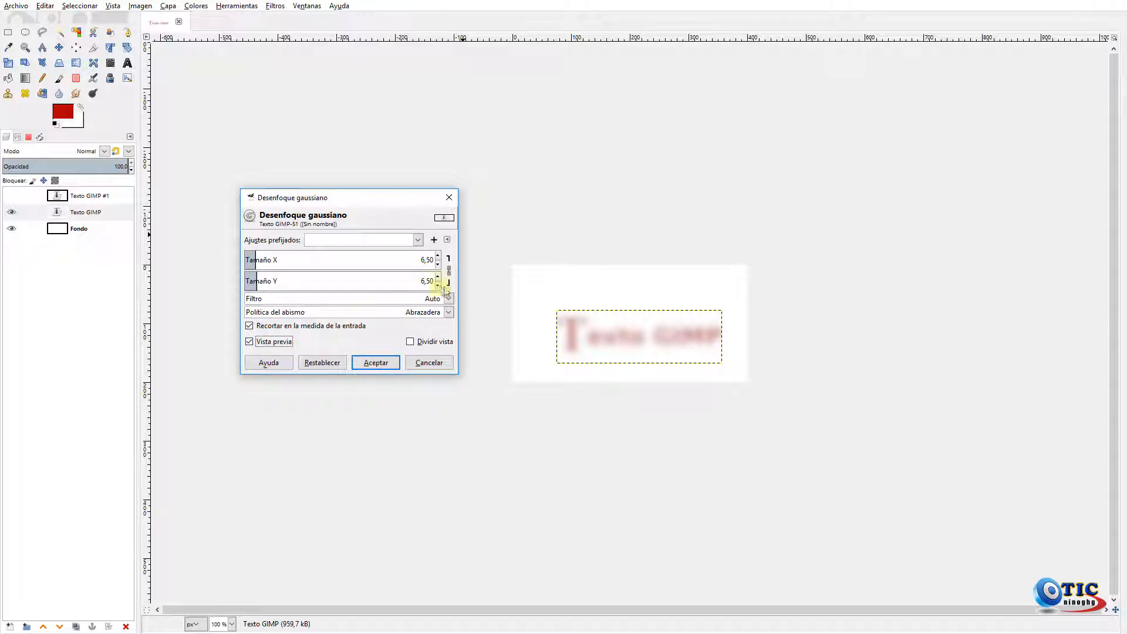
click(438, 256)
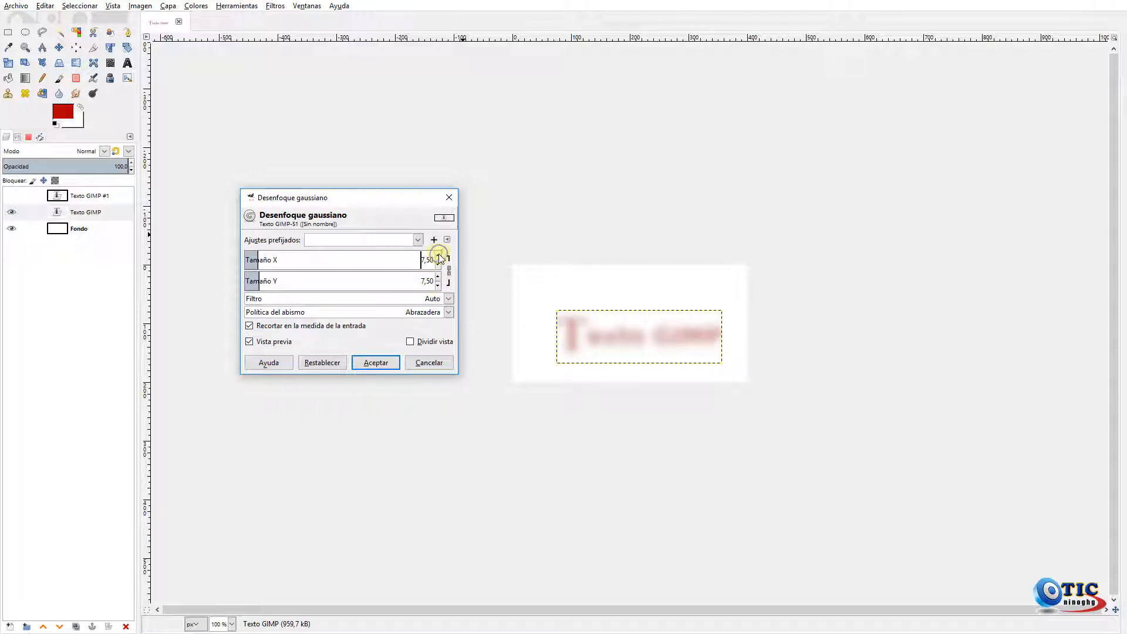
click(437, 256)
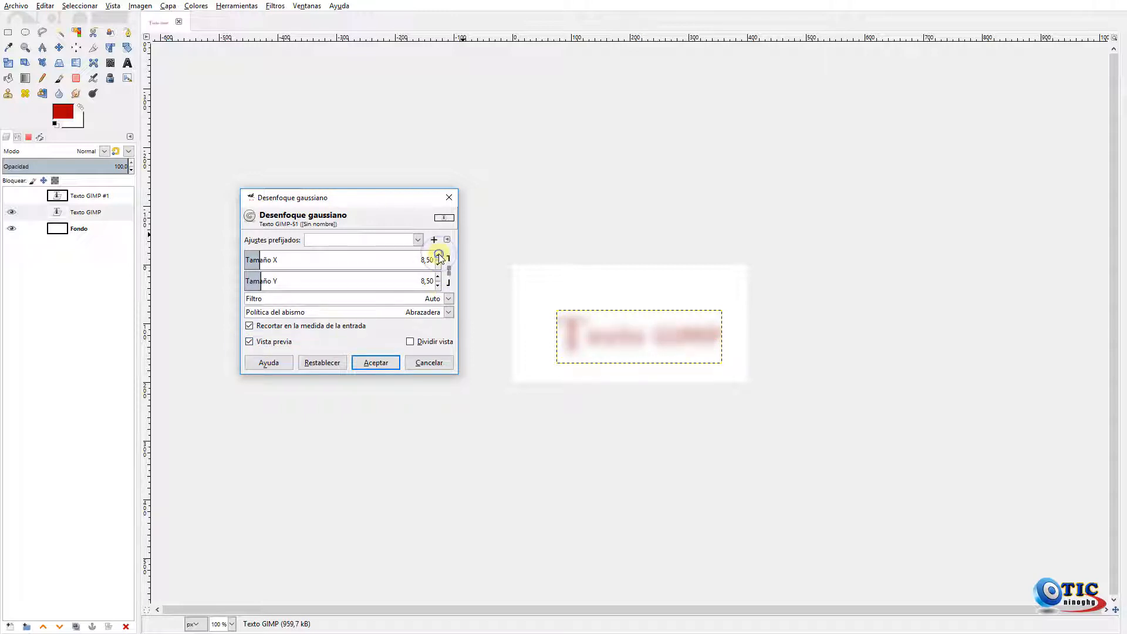
click(439, 286)
click(438, 286)
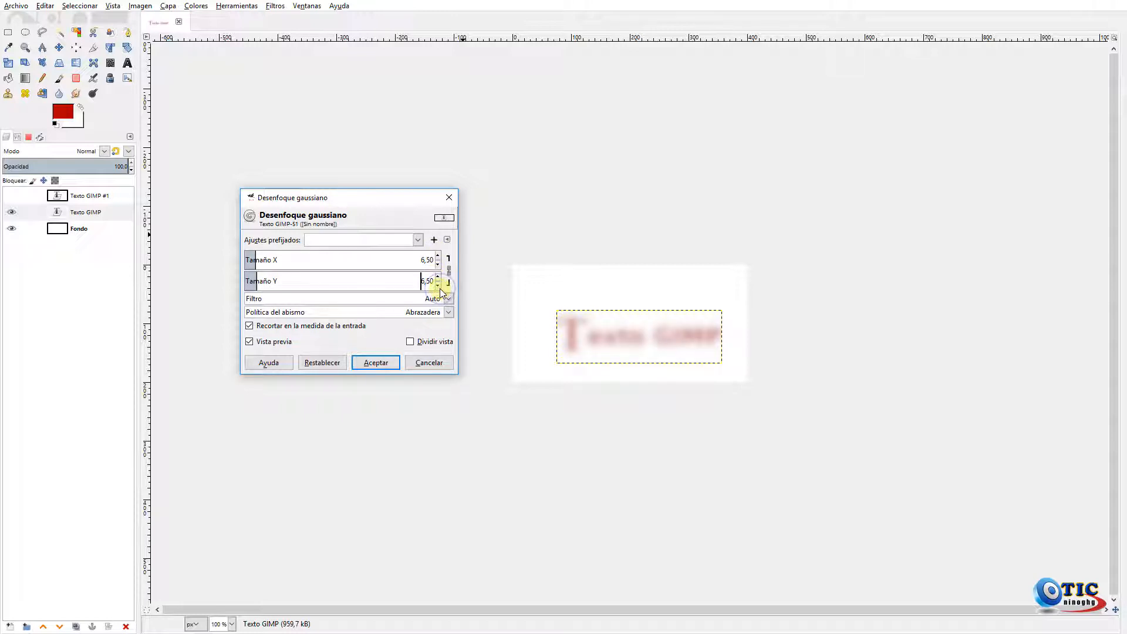
click(438, 285)
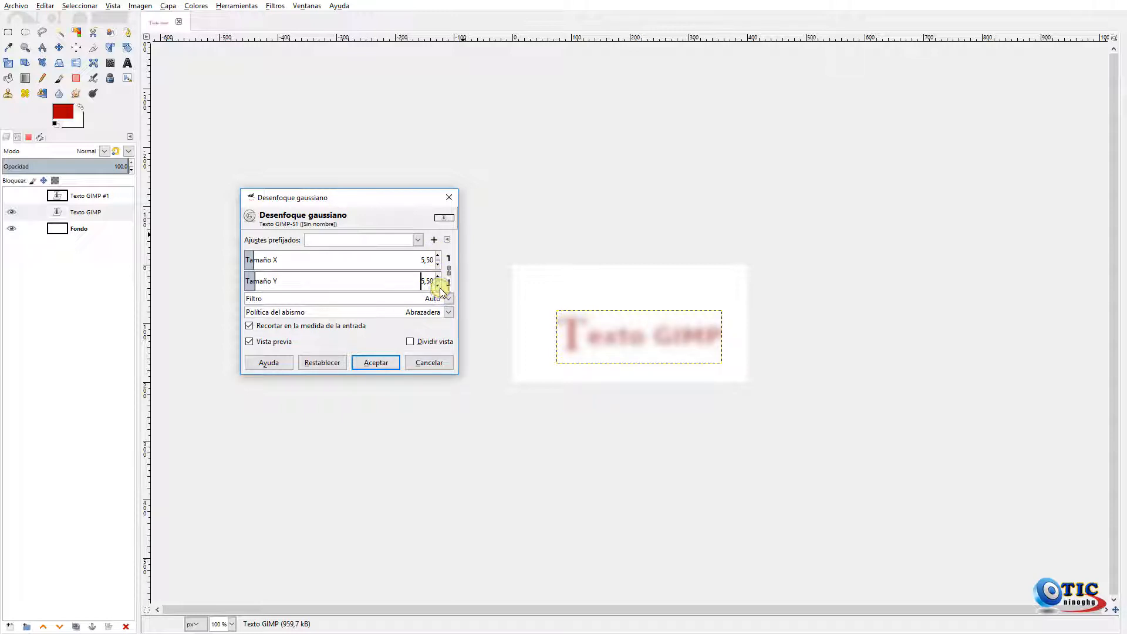
click(376, 362)
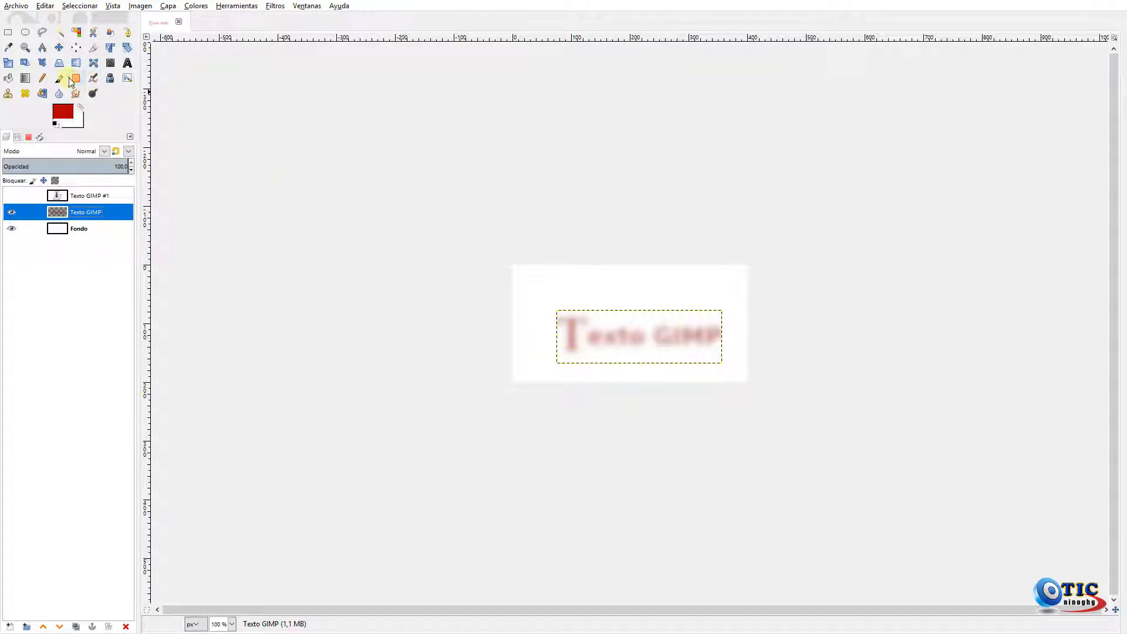
Set up the Paintbrush tool with the 2. Hardness 025 brush at size 31.
click(61, 77)
click(17, 138)
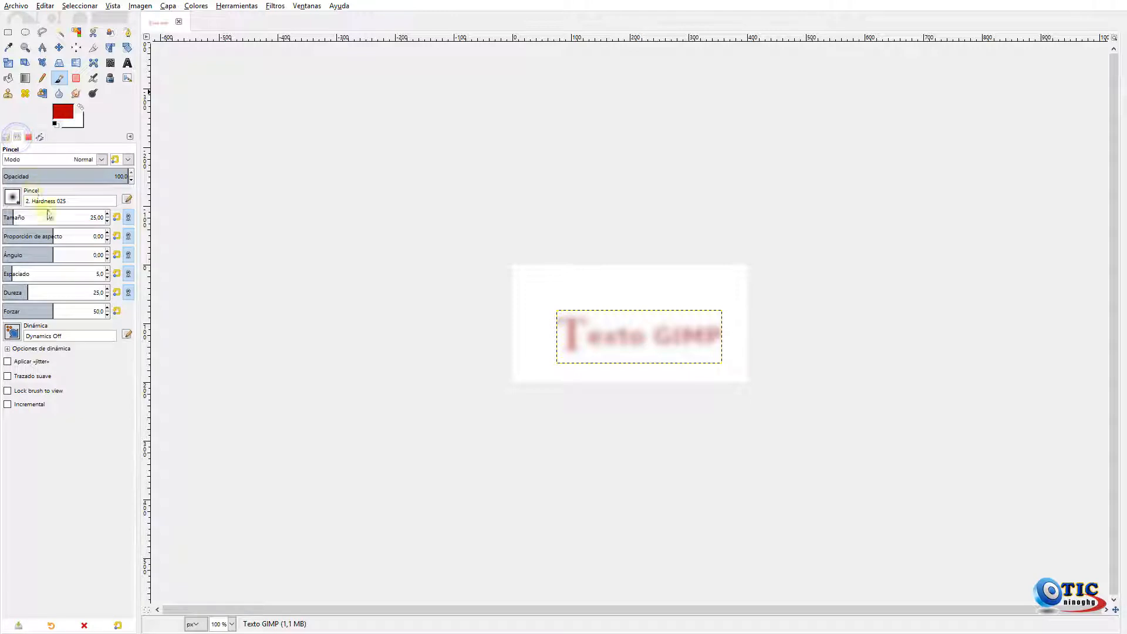
click(106, 214)
click(106, 214)
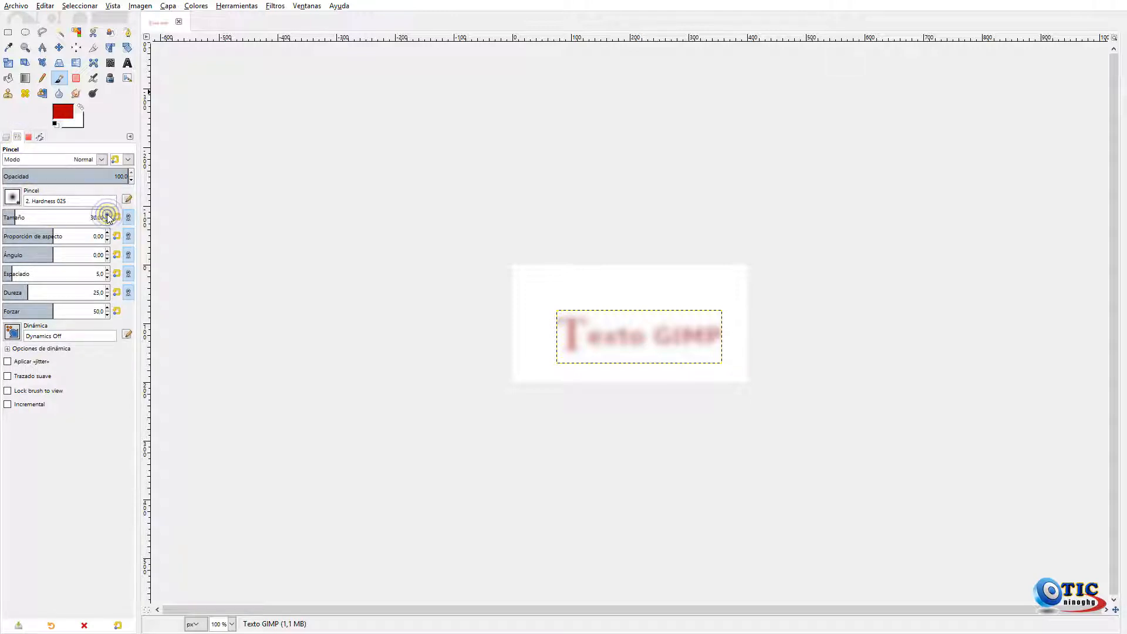
click(107, 215)
click(107, 214)
click(11, 197)
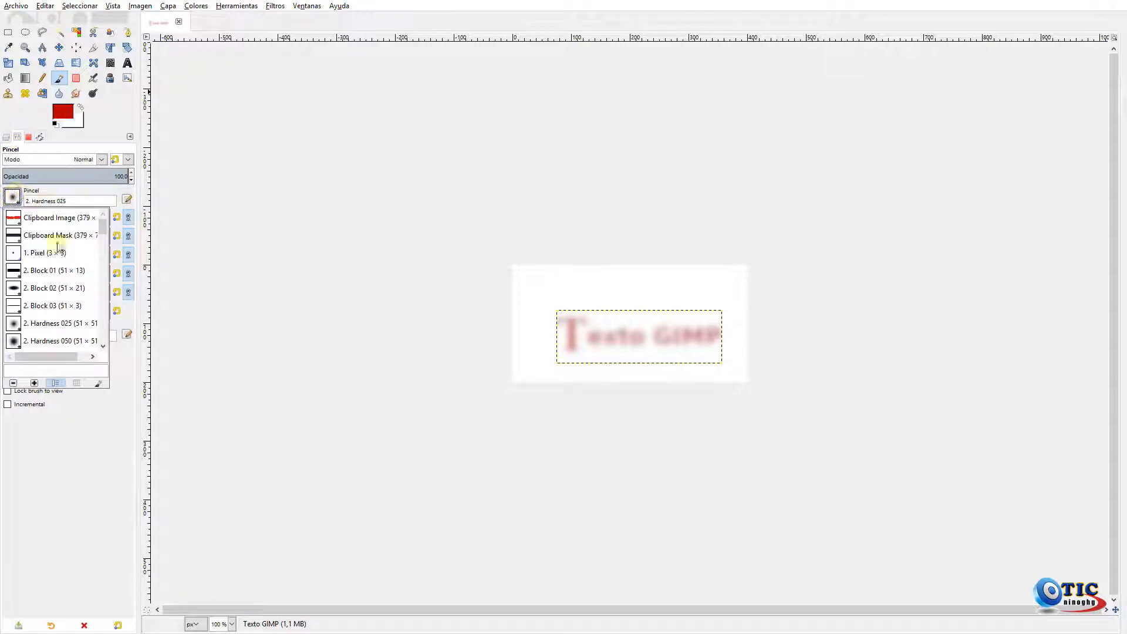
click(12, 195)
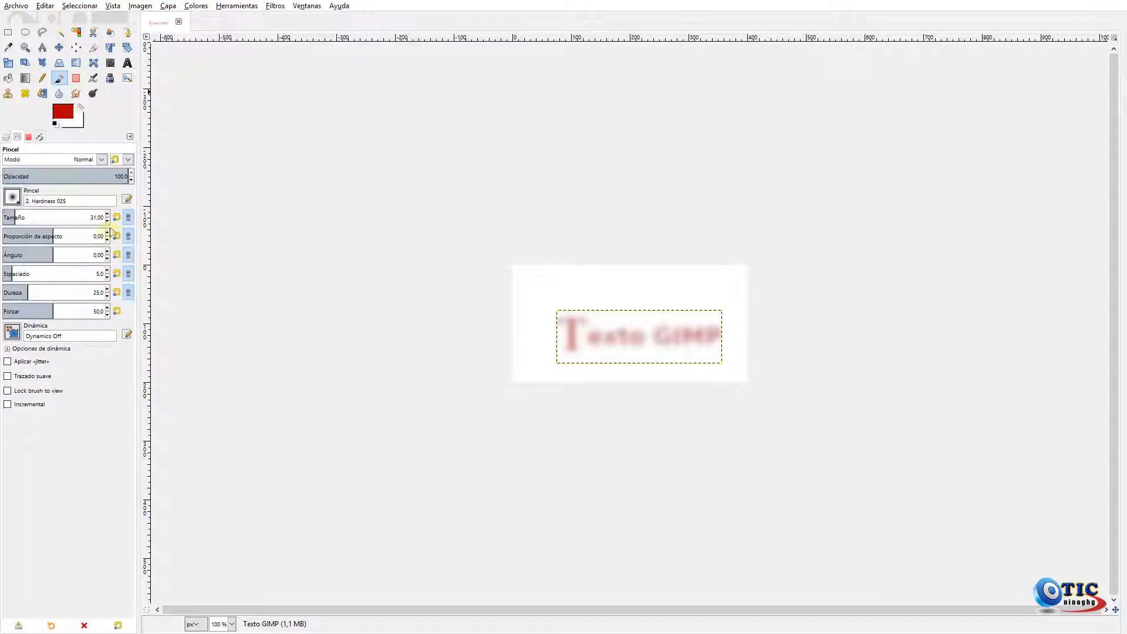
Set the foreground colour to black (000000).
click(63, 112)
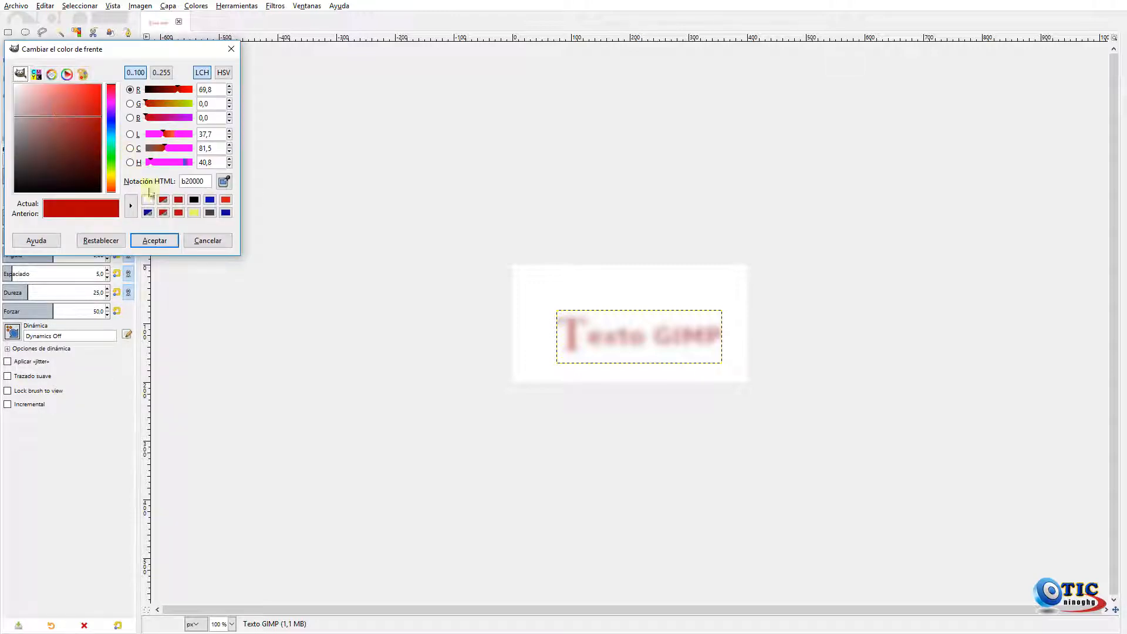
click(193, 200)
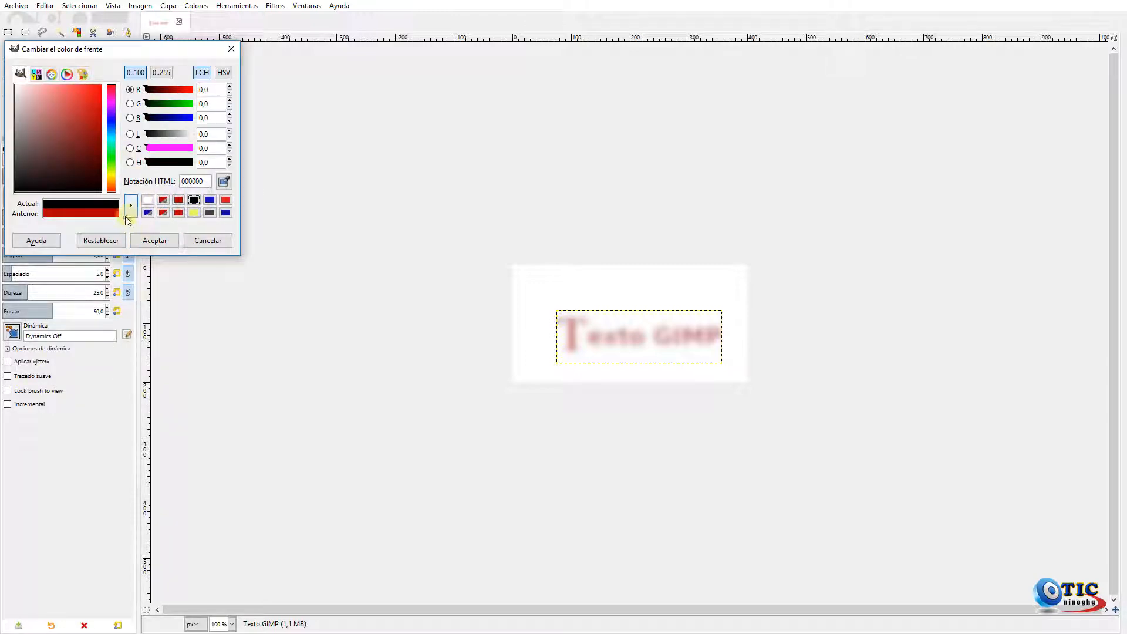
click(152, 240)
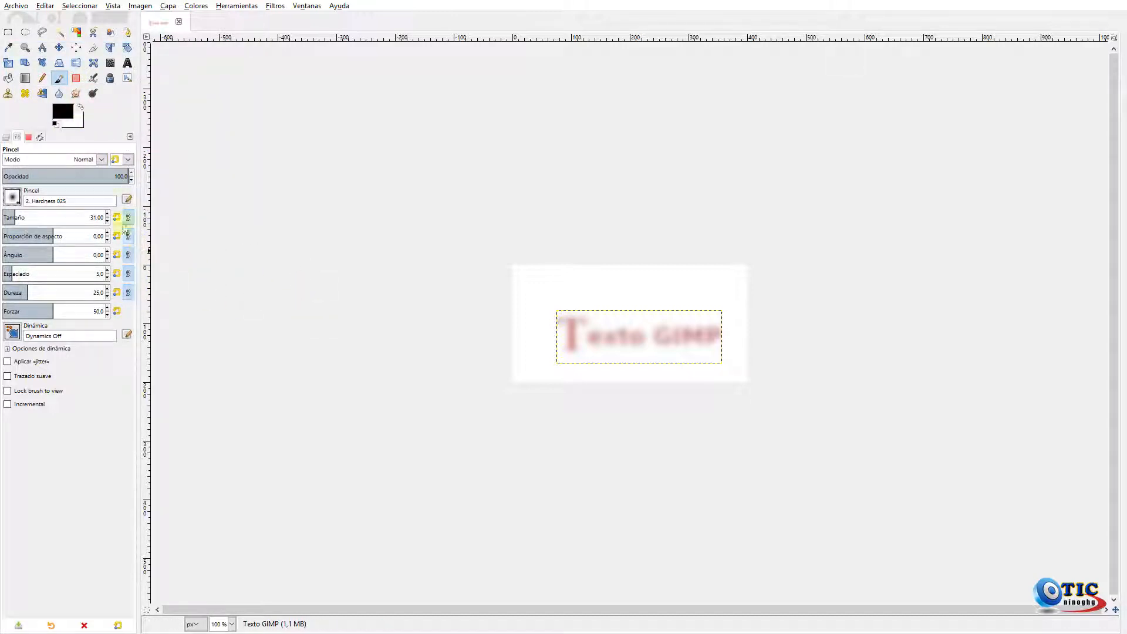
Lock the alpha channel of the blurred "Texto GIMP" layer and paint all its letters black.
click(7, 137)
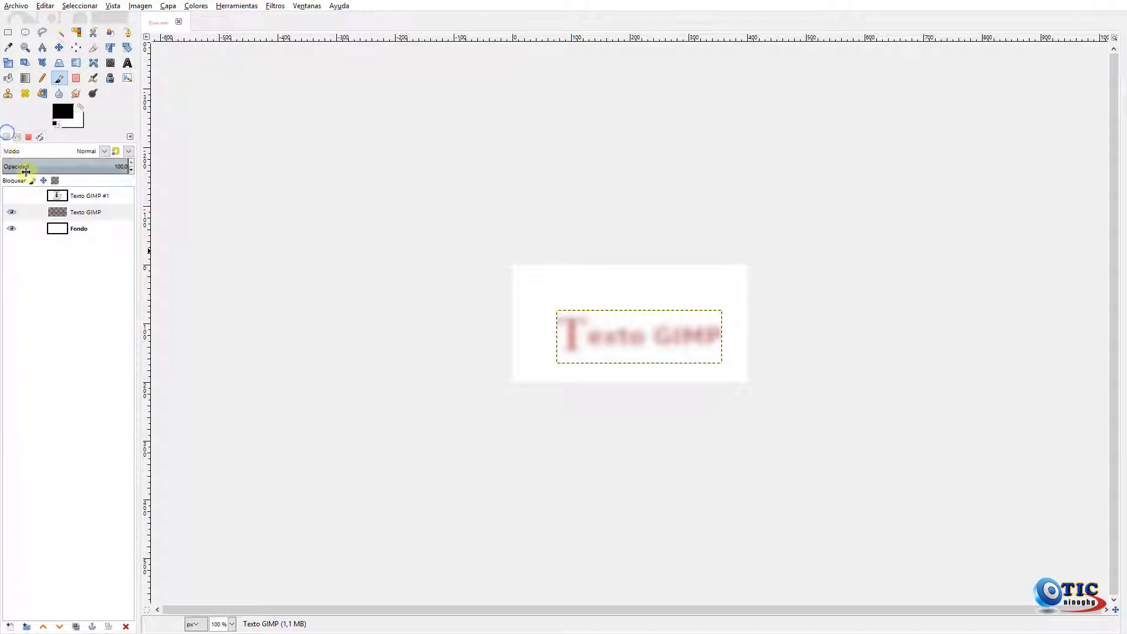
click(55, 181)
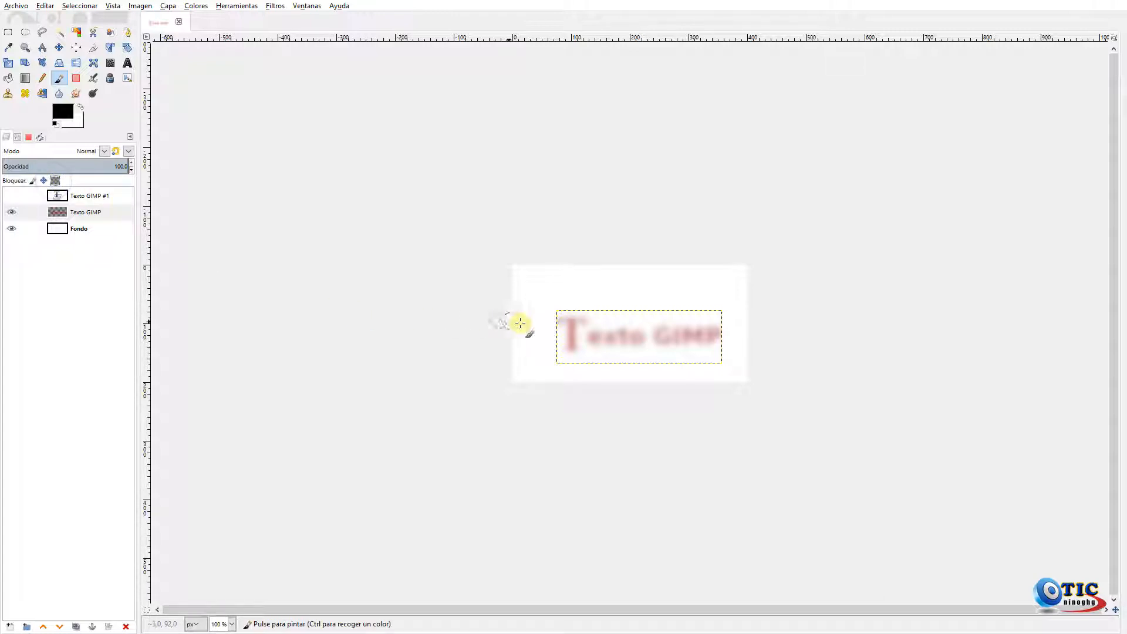
mouse_move(575, 343)
mouse_down()
mouse_move(579, 352)
mouse_move(573, 327)
mouse_move(656, 346)
mouse_up()
click(569, 326)
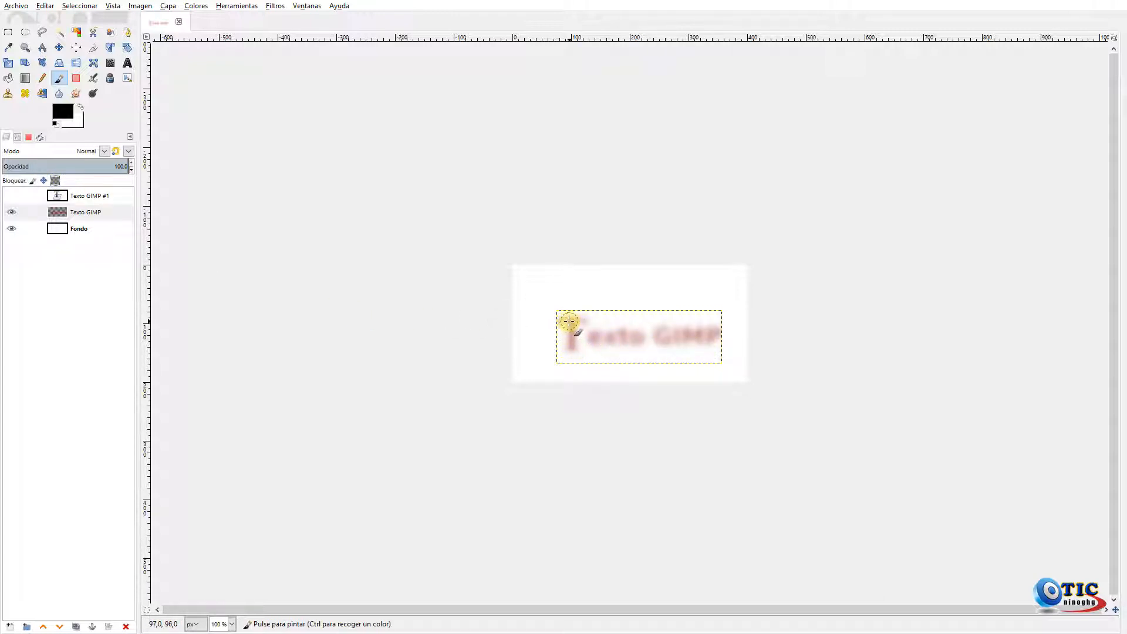
mouse_move(569, 323)
mouse_down()
mouse_move(593, 313)
mouse_move(567, 357)
mouse_move(569, 344)
mouse_move(604, 341)
mouse_move(580, 332)
mouse_move(635, 342)
mouse_move(703, 335)
mouse_up()
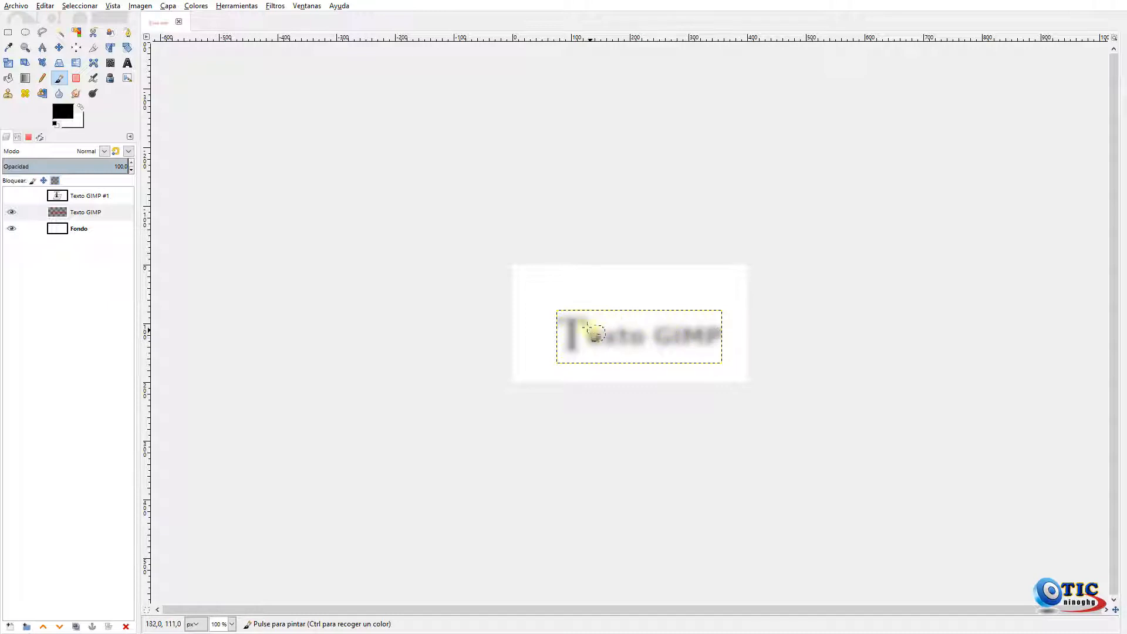
mouse_move(565, 318)
mouse_down()
mouse_move(588, 328)
mouse_move(578, 334)
mouse_move(641, 327)
mouse_move(730, 342)
mouse_move(573, 331)
mouse_move(715, 342)
mouse_up()
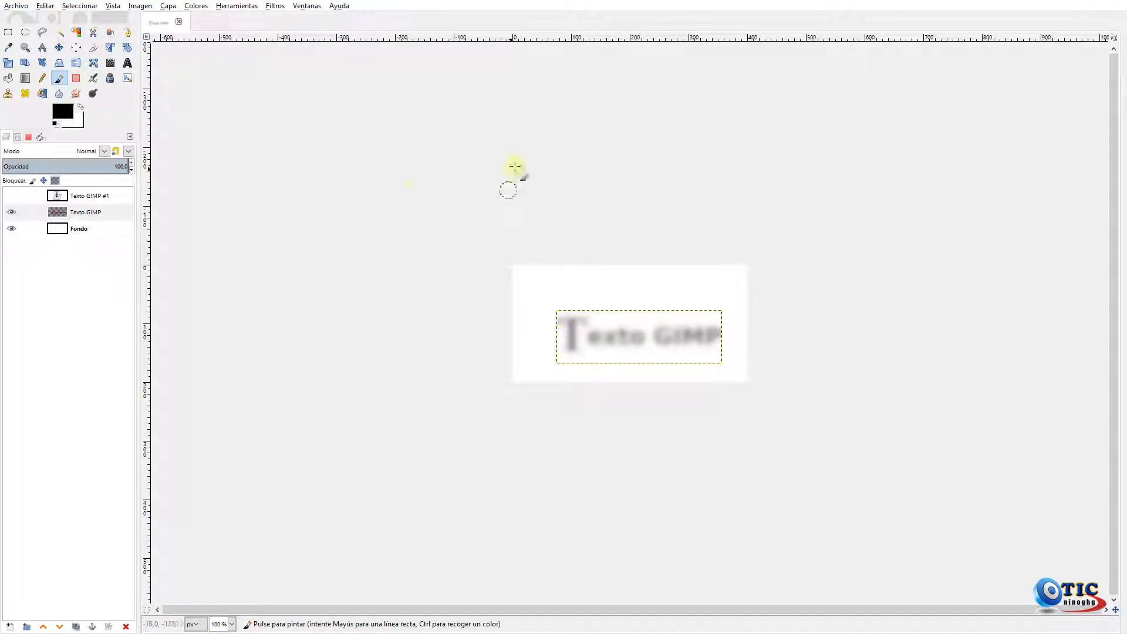
Show the "Texto GIMP #1" layer and toggle the blurred layer's visibility to compare the text with and without its shadow.
click(10, 197)
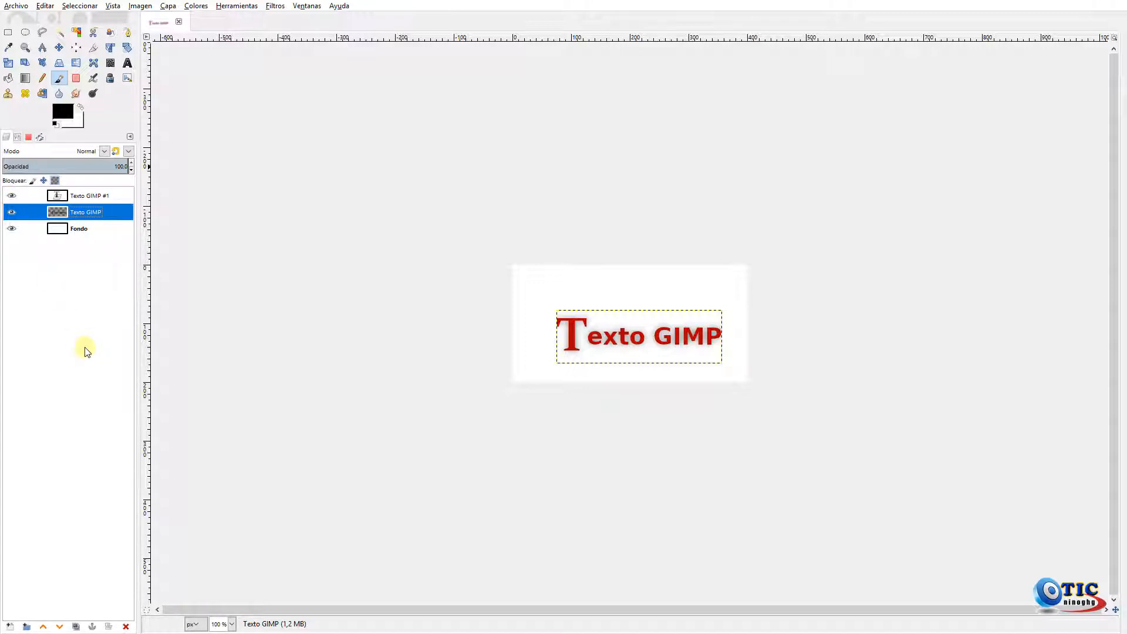
click(11, 215)
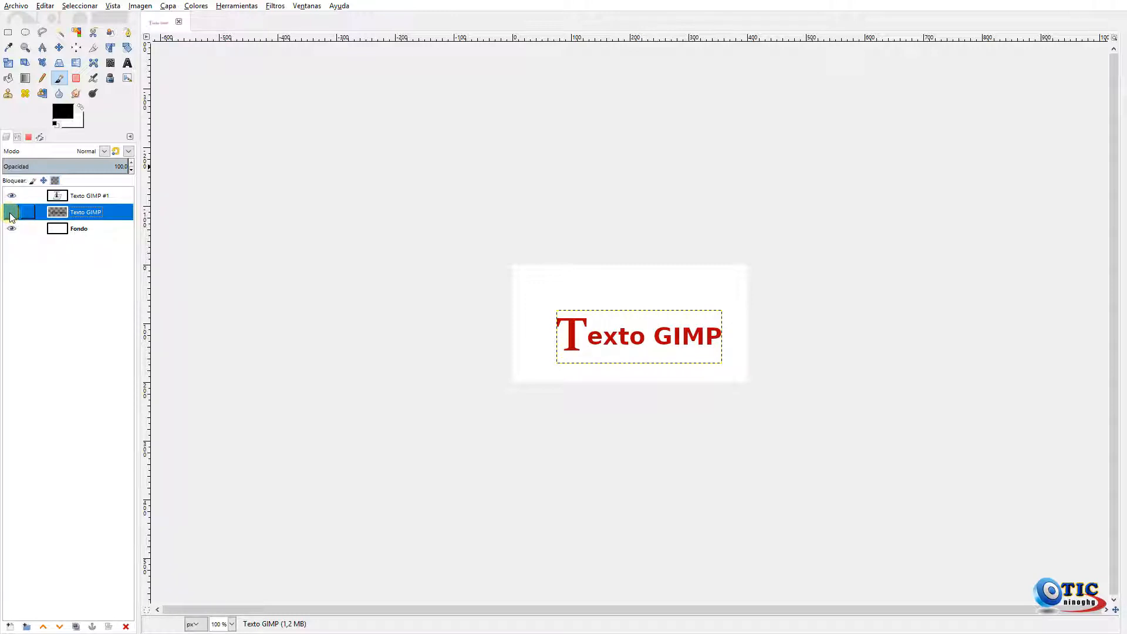
click(11, 215)
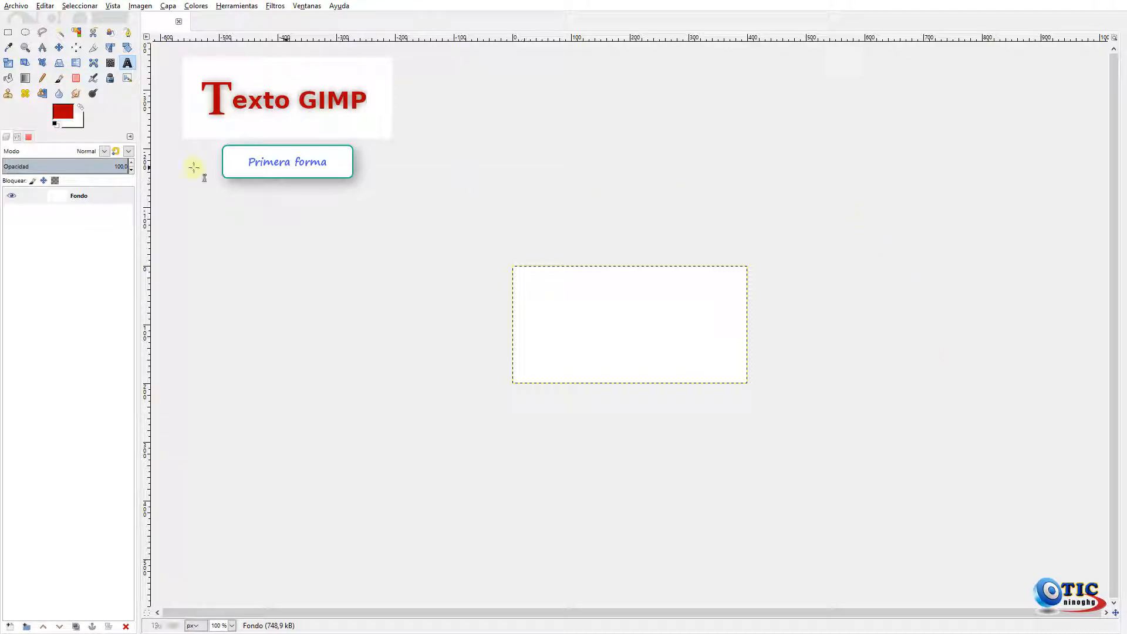
Set the Text tool's size to 60 px and its colour to black.
click(17, 137)
click(60, 181)
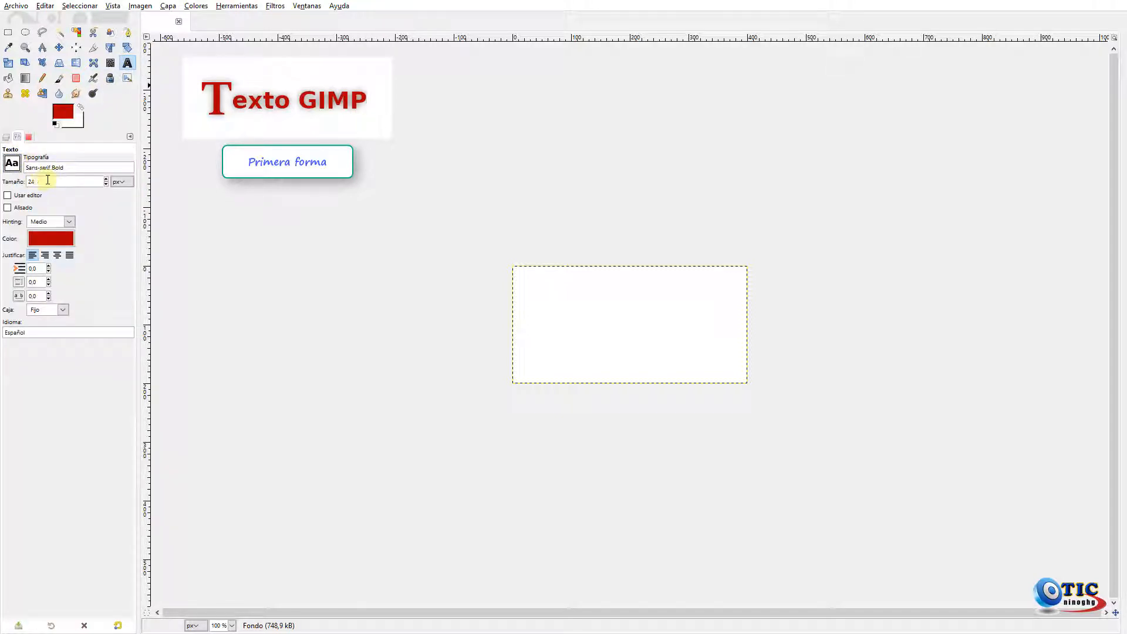
drag(41, 183, 26, 182)
click(65, 244)
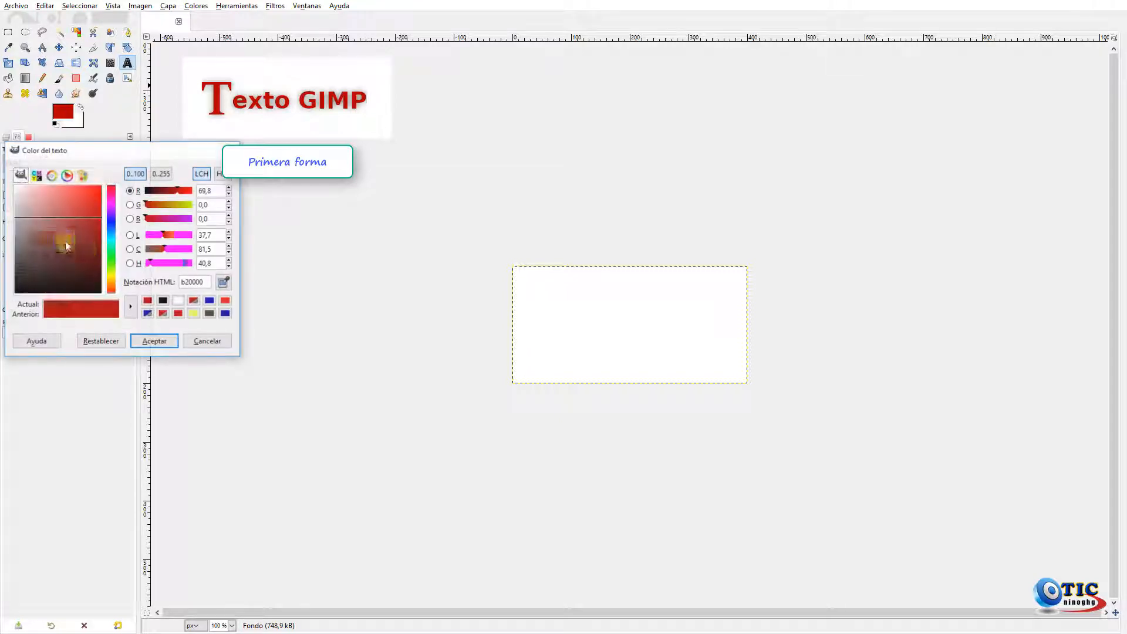
click(163, 301)
click(156, 342)
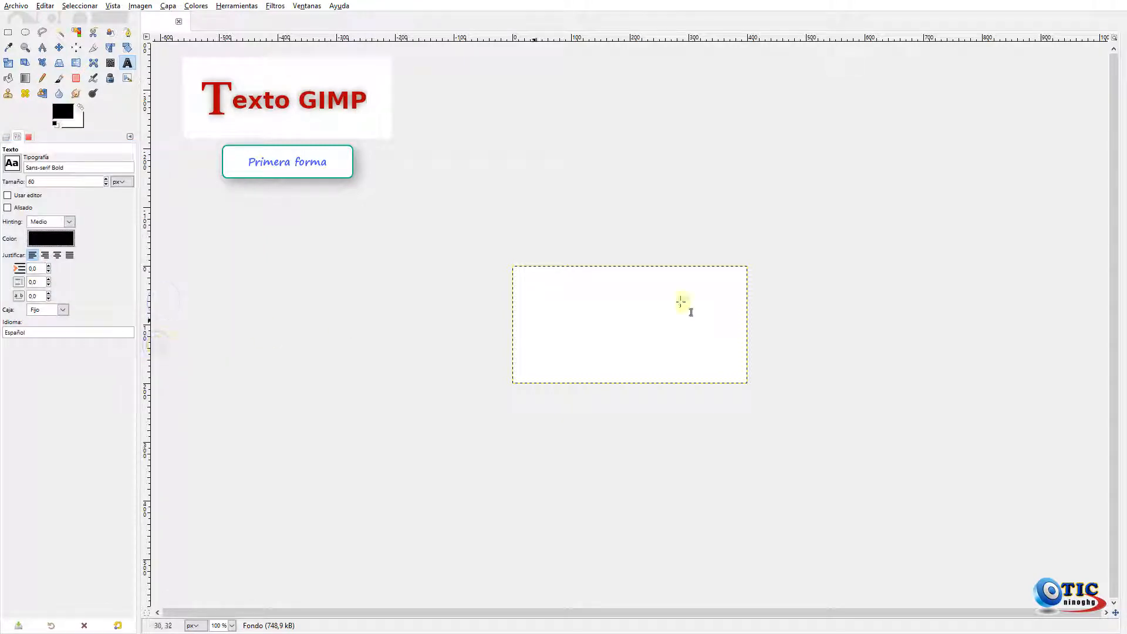
Add the text "Texto GIMP" to the white canvas and move its layer so the whole text fits centred inside.
click(531, 303)
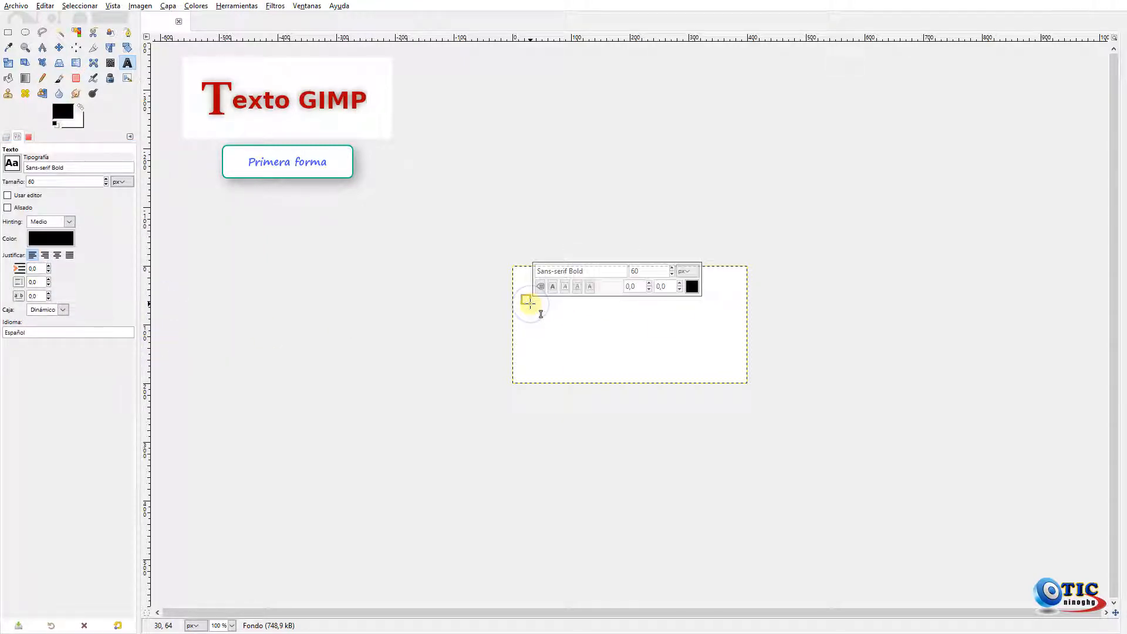
text(T)
text(t)
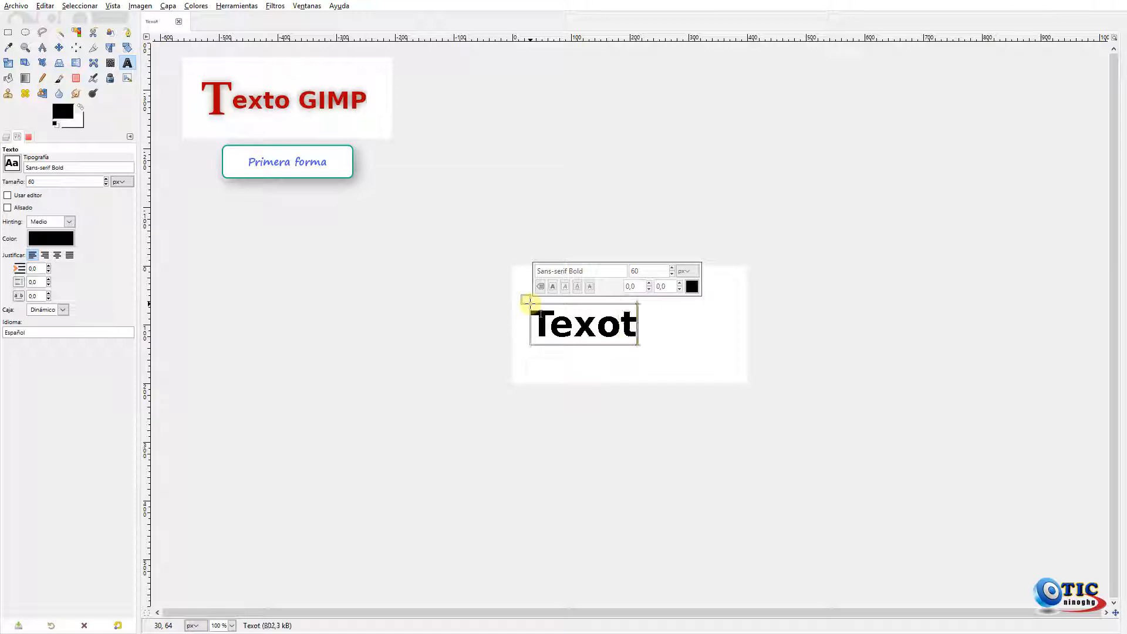
key(BackSpace)
key(BackSpace)
text(to GIMP)
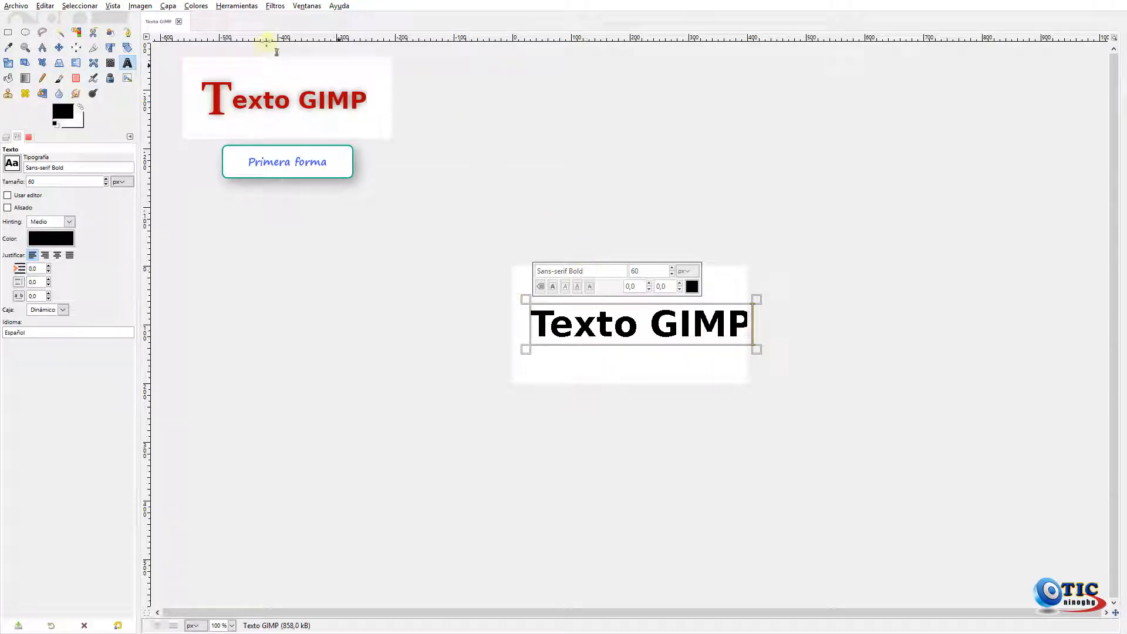
click(59, 47)
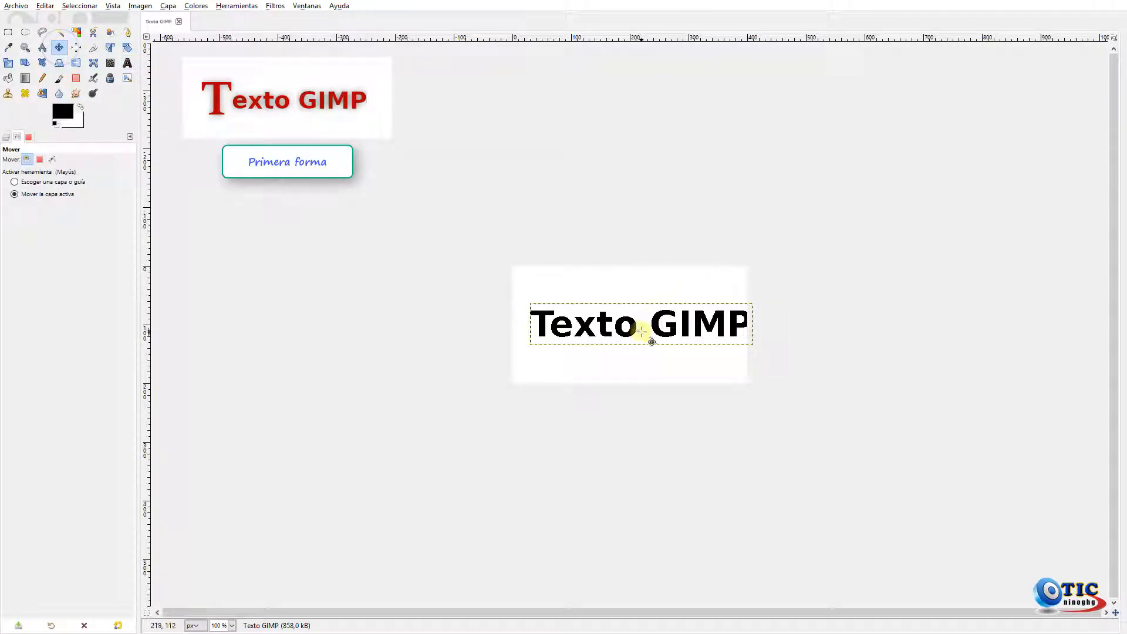
drag(659, 332, 649, 329)
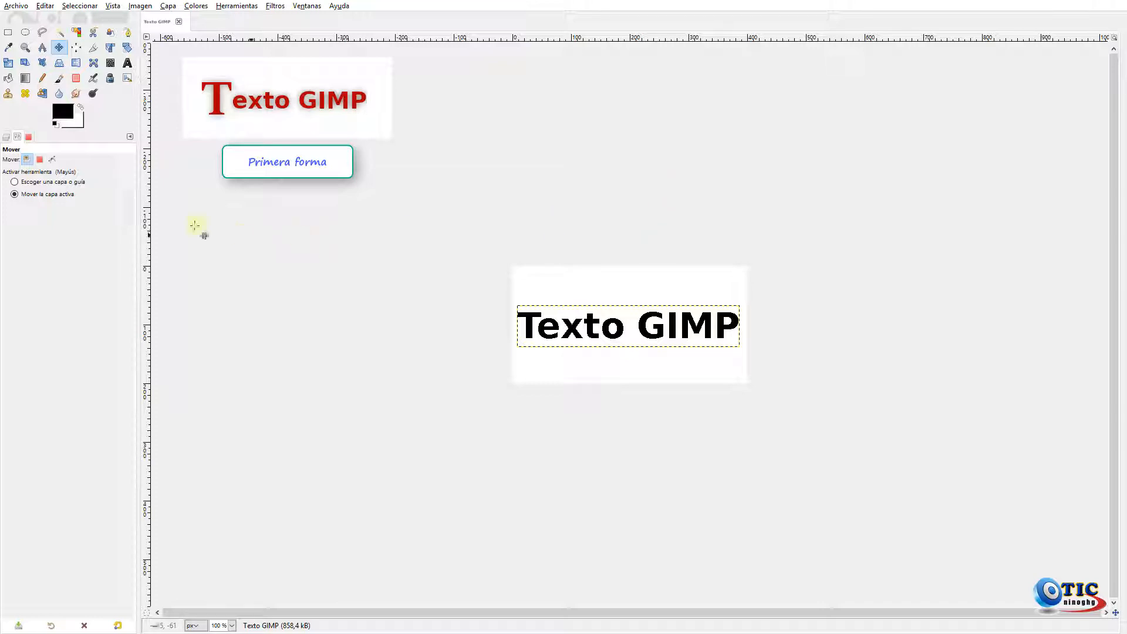
Create a path from the "Texto GIMP" text layer.
click(6, 136)
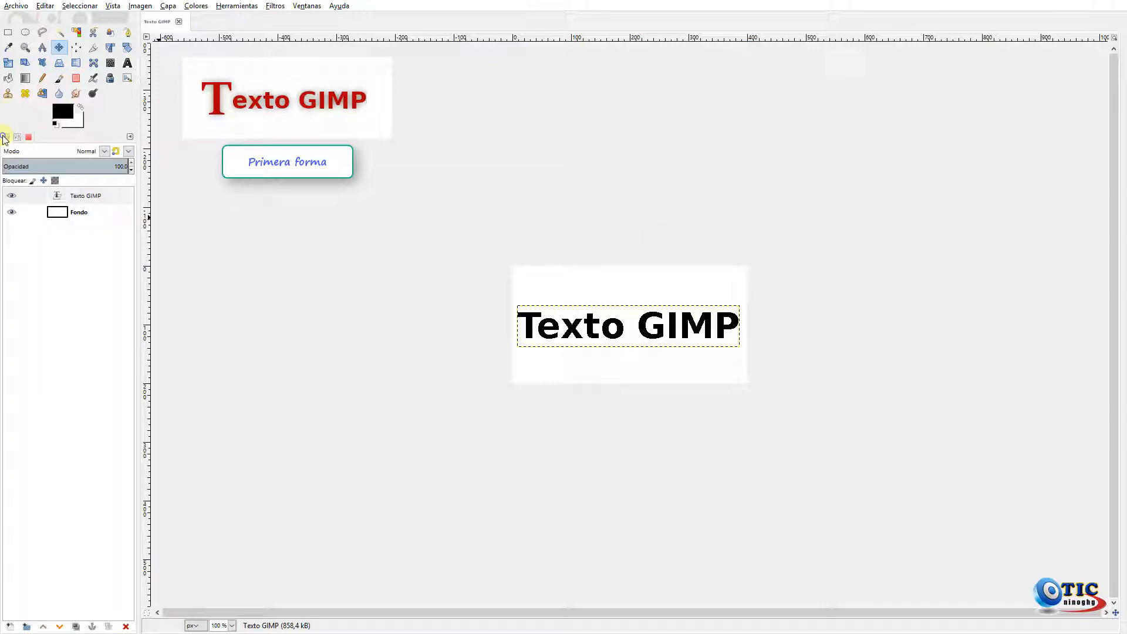
right_click(105, 196)
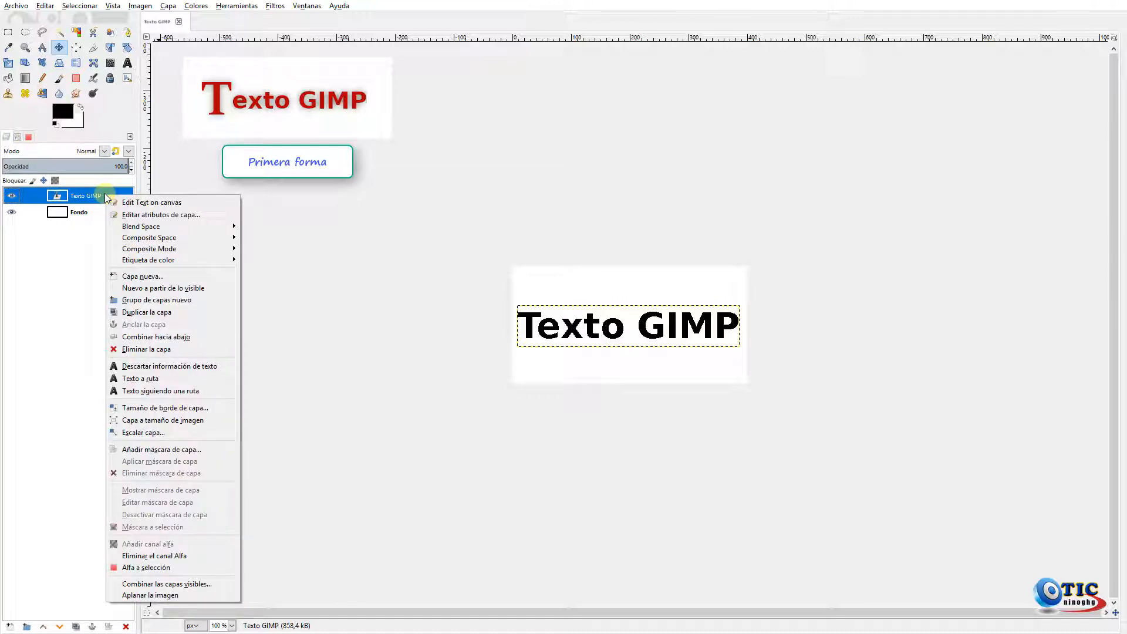
click(141, 380)
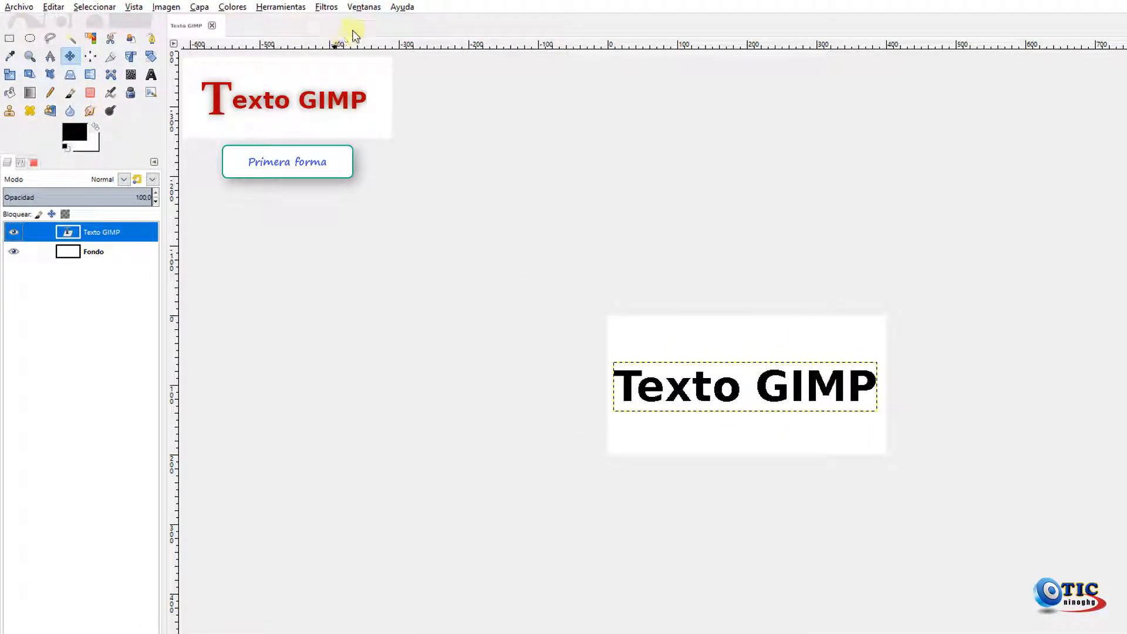
Open the Paths dialog (Rutas) and make the "Texto GIMP" path visible.
click(364, 8)
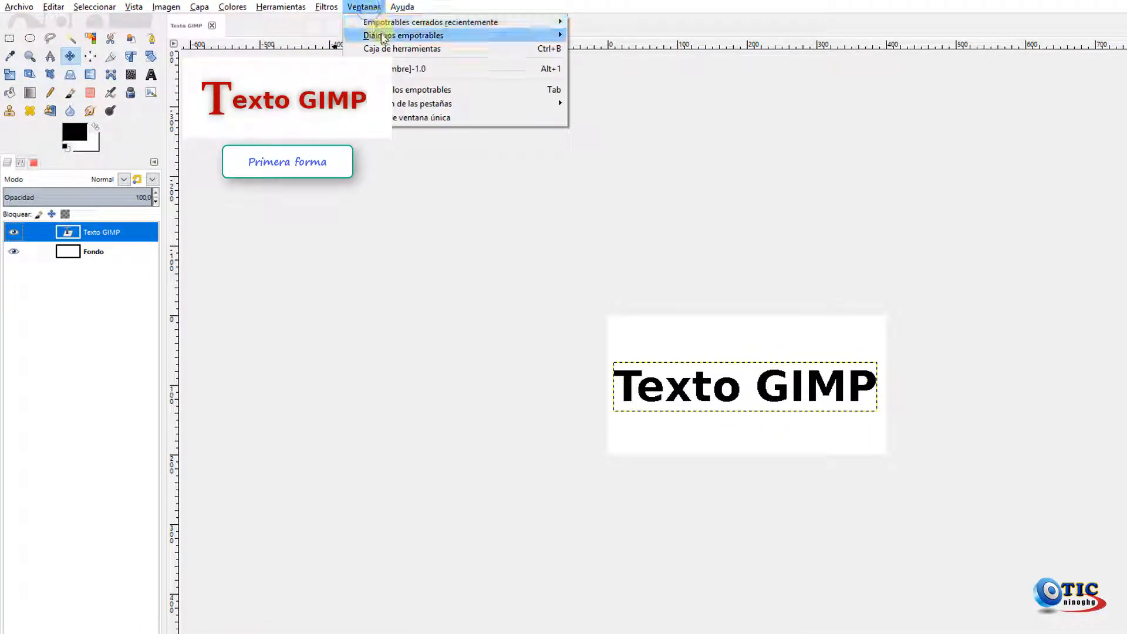
mouse_move(383, 38)
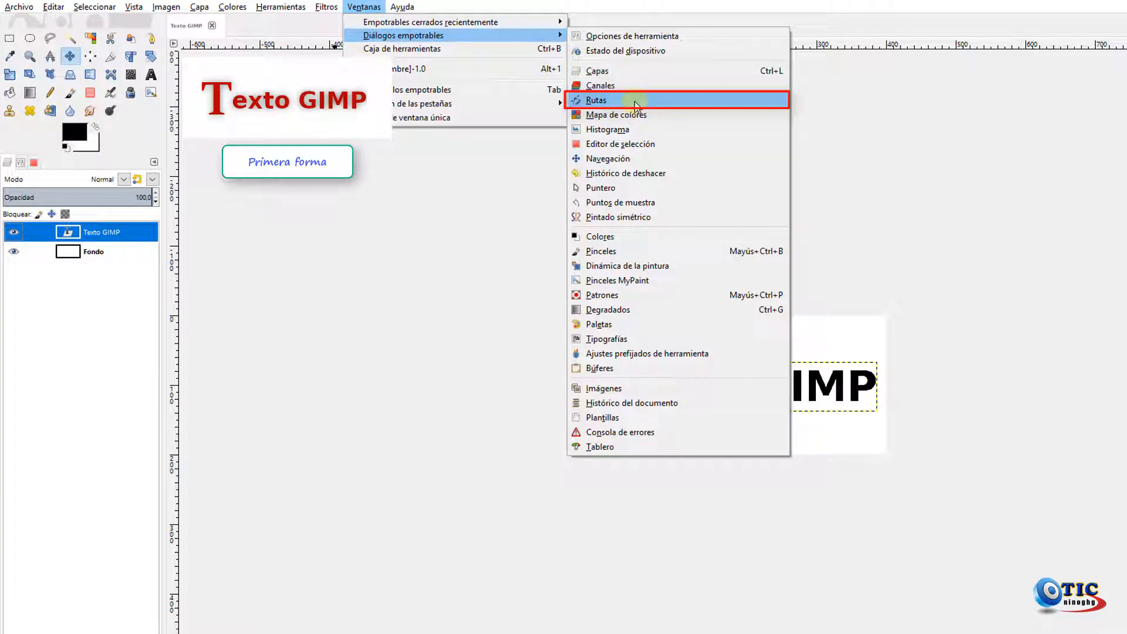
click(672, 104)
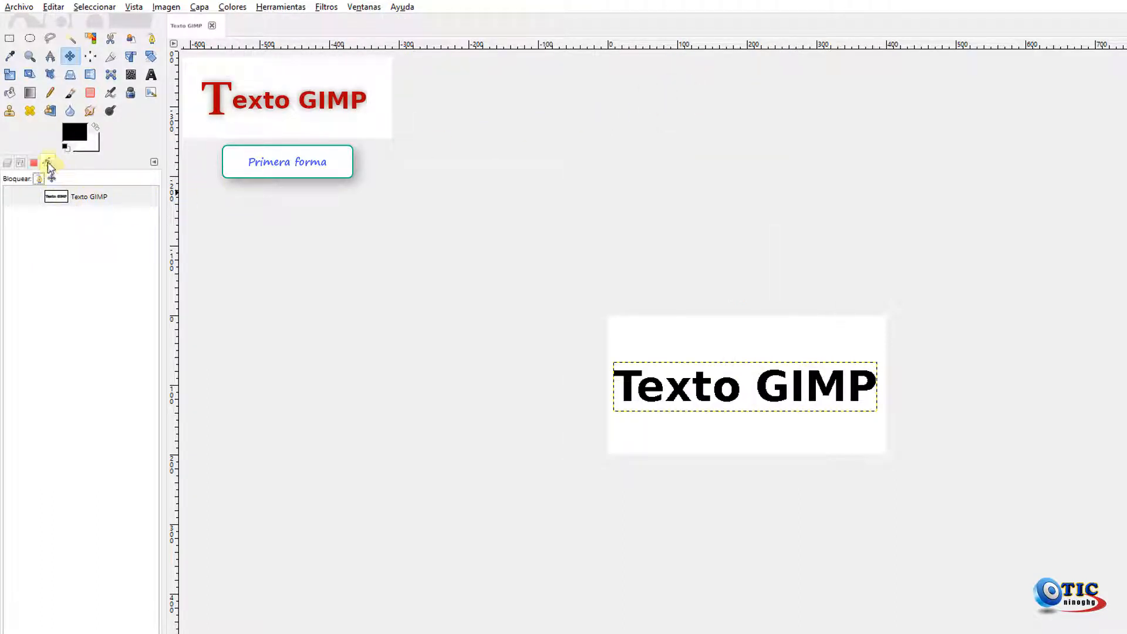
click(13, 199)
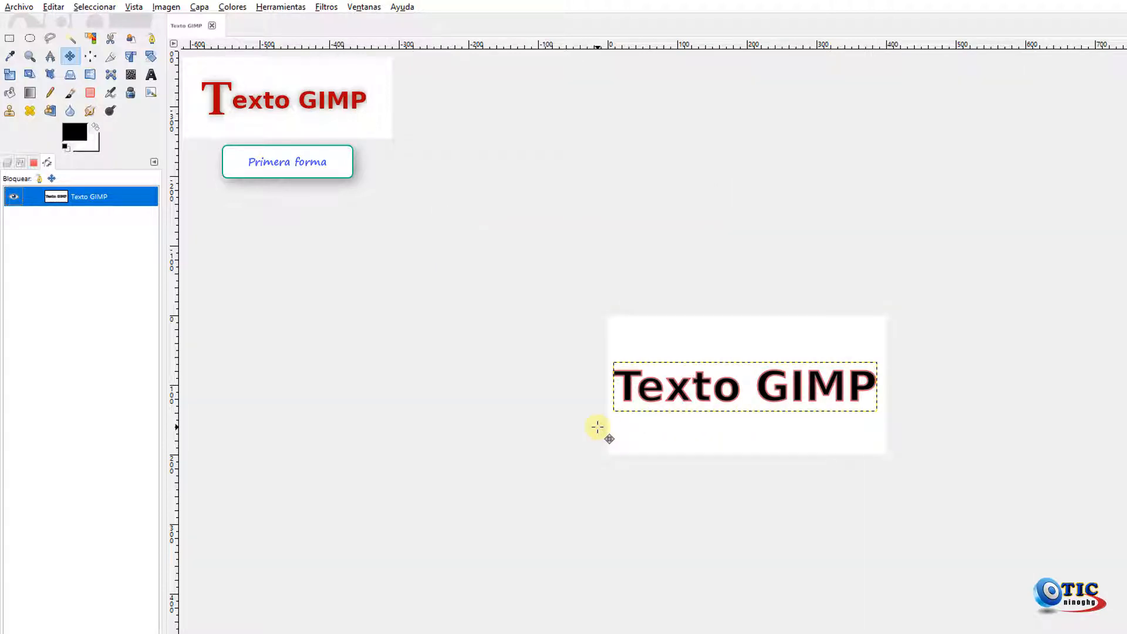
Duplicate the black "Texto GIMP" text layer.
click(7, 163)
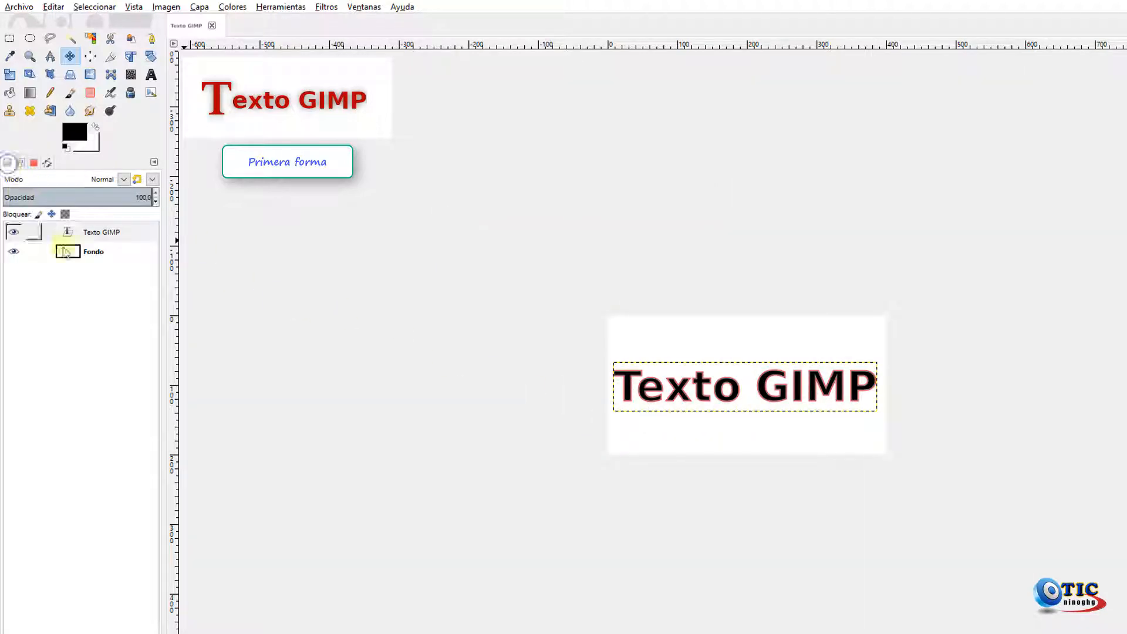
click(122, 232)
right_click(122, 231)
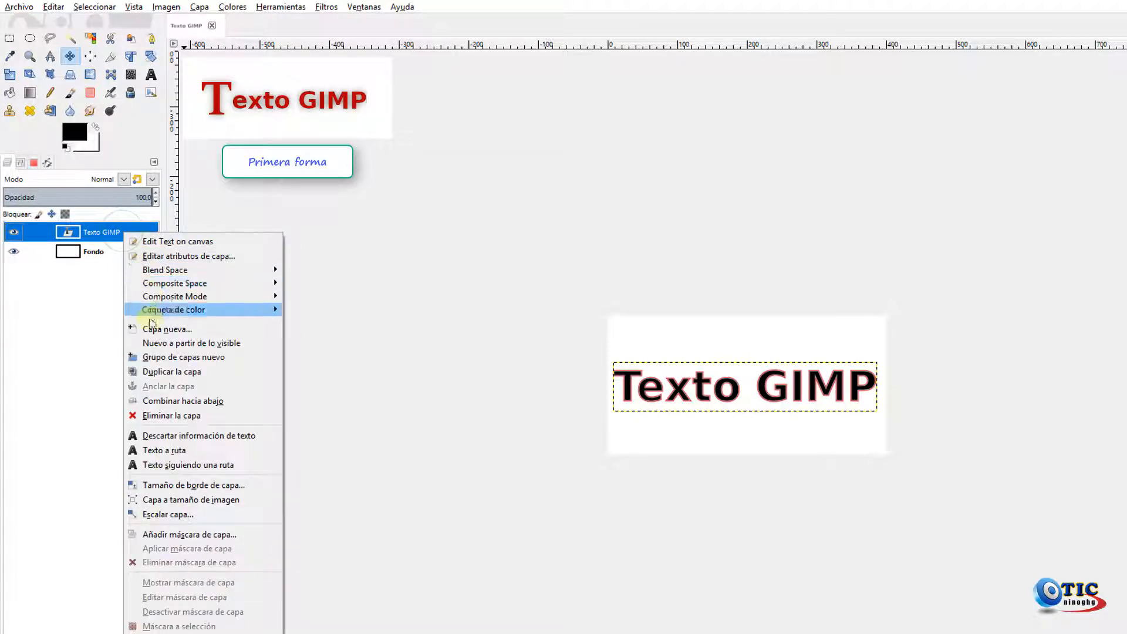
click(155, 371)
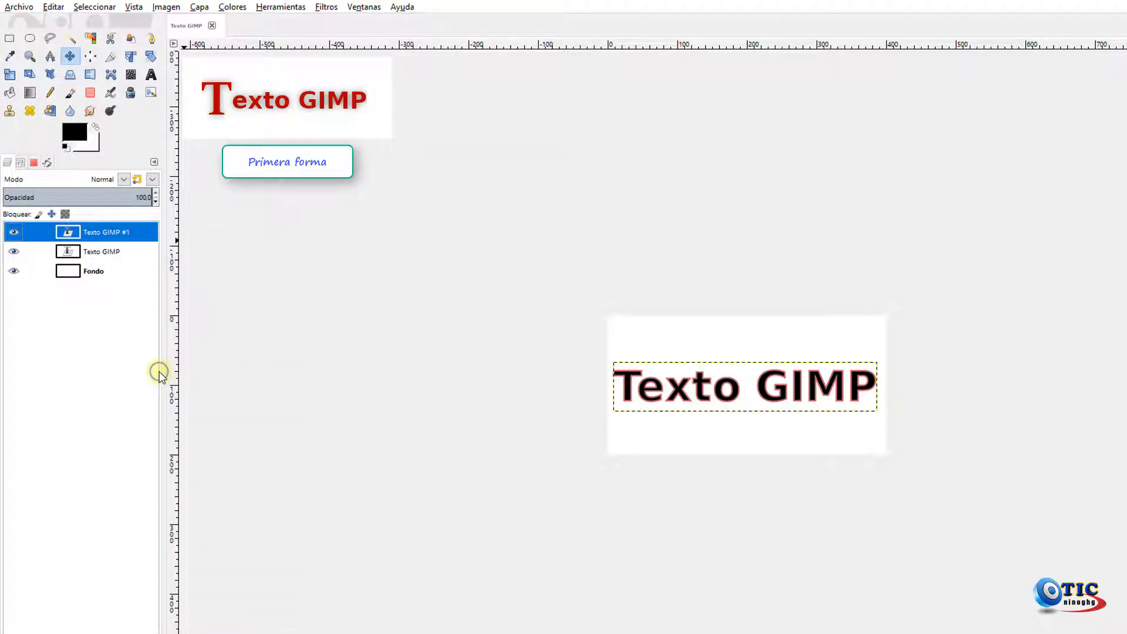
Rename the duplicated layer as "Trazo" and lower it beneath the "Texto GIMP" layer.
double_click(124, 233)
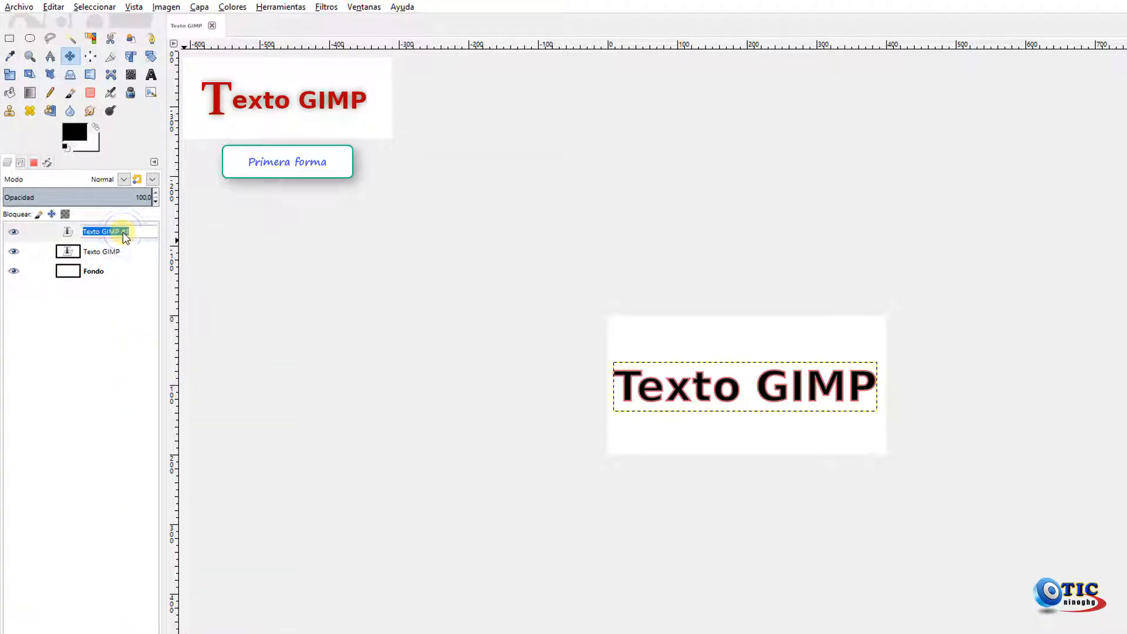
text(Trazo)
key(Return)
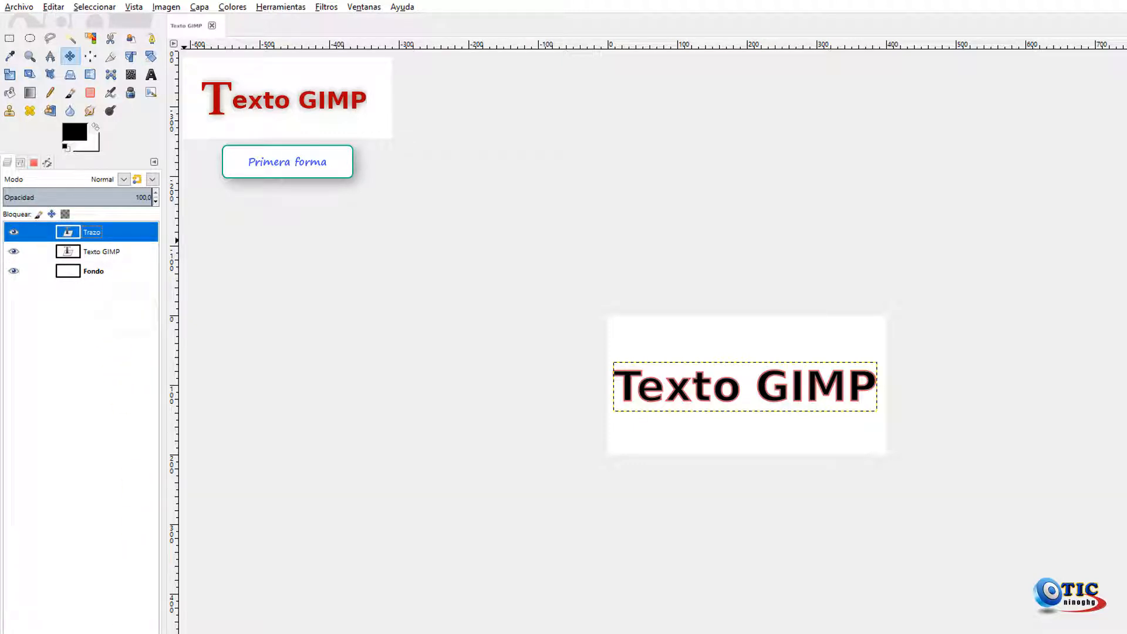
click(76, 632)
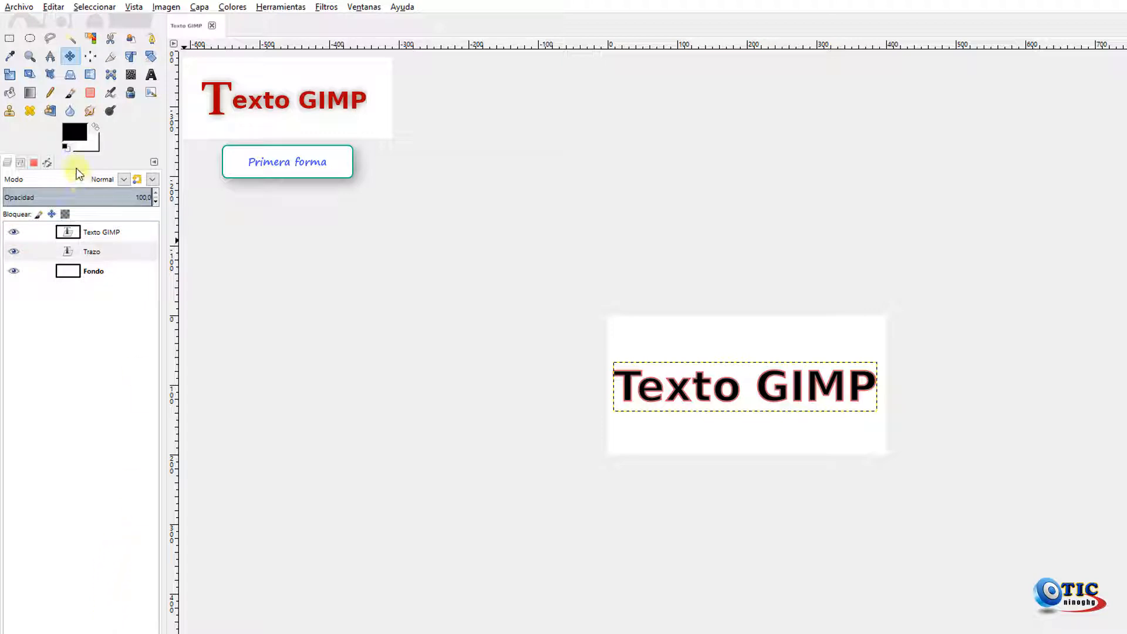
Set the foreground colour to bright red (da1818).
click(75, 133)
click(175, 237)
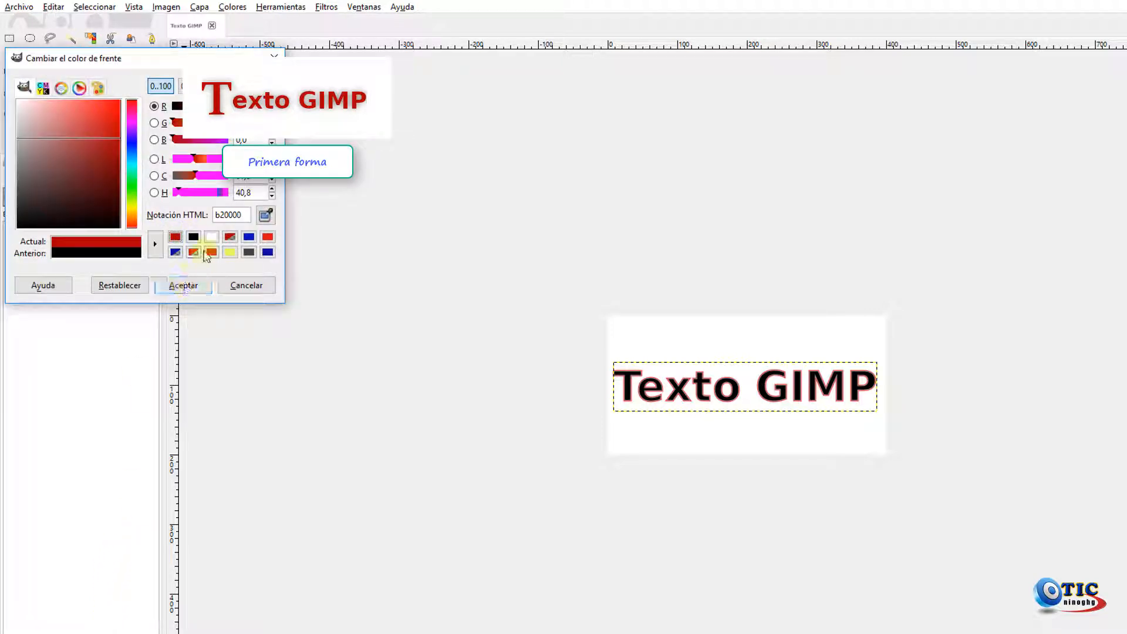
click(267, 236)
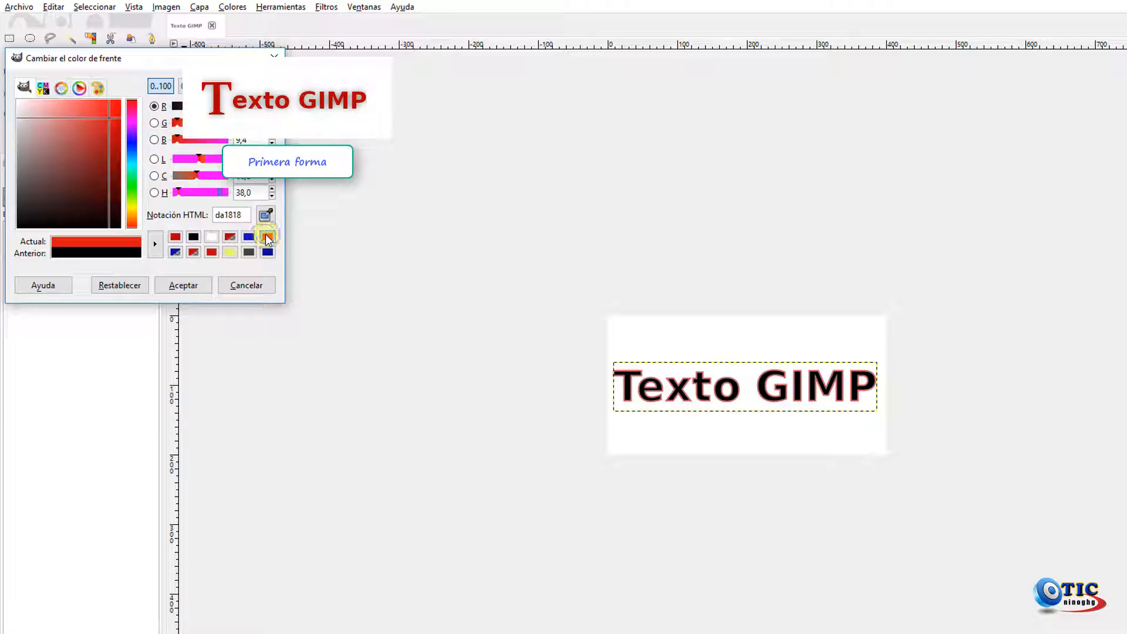
click(183, 285)
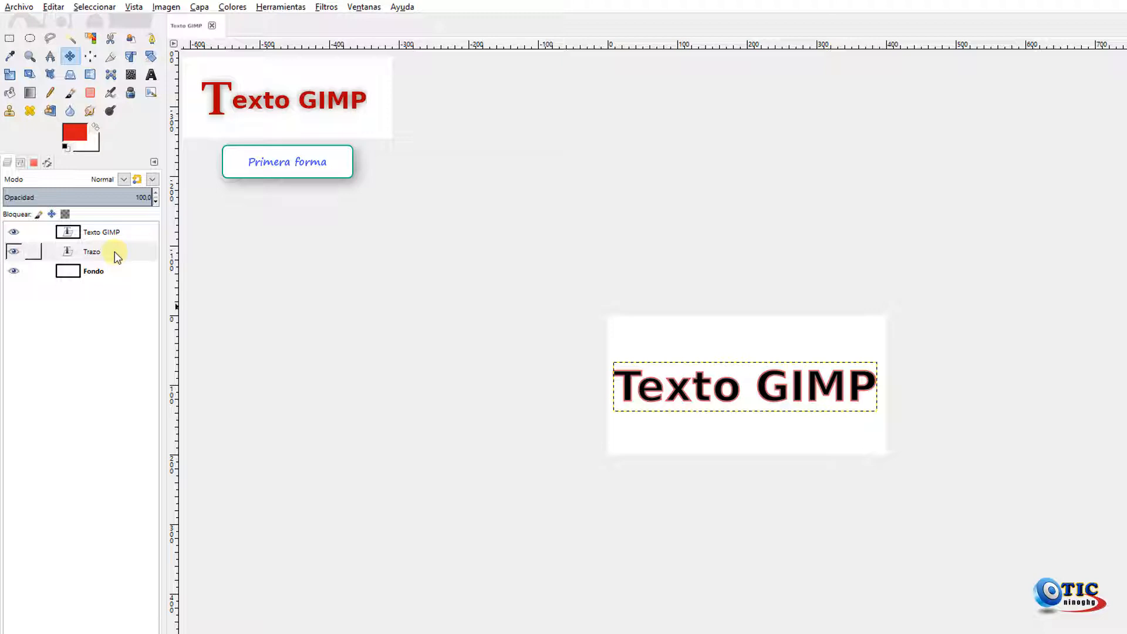
Choose the Paintbrush (Pincel) and stroke the "Texto GIMP" path with that paint tool in red on the "Trazo" layer.
click(49, 166)
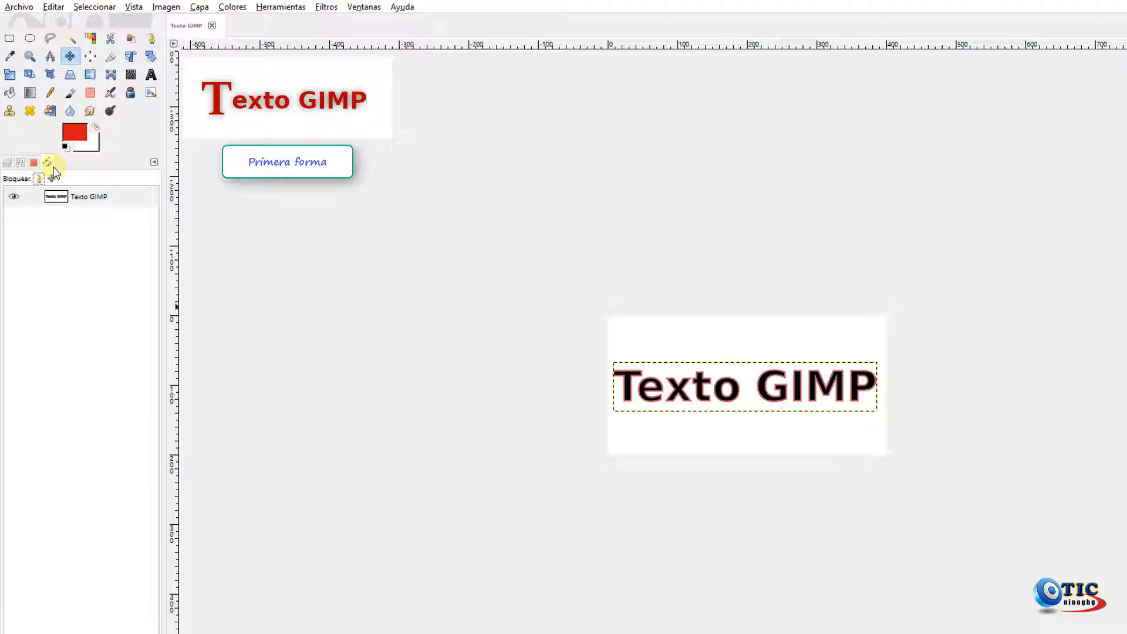
click(74, 92)
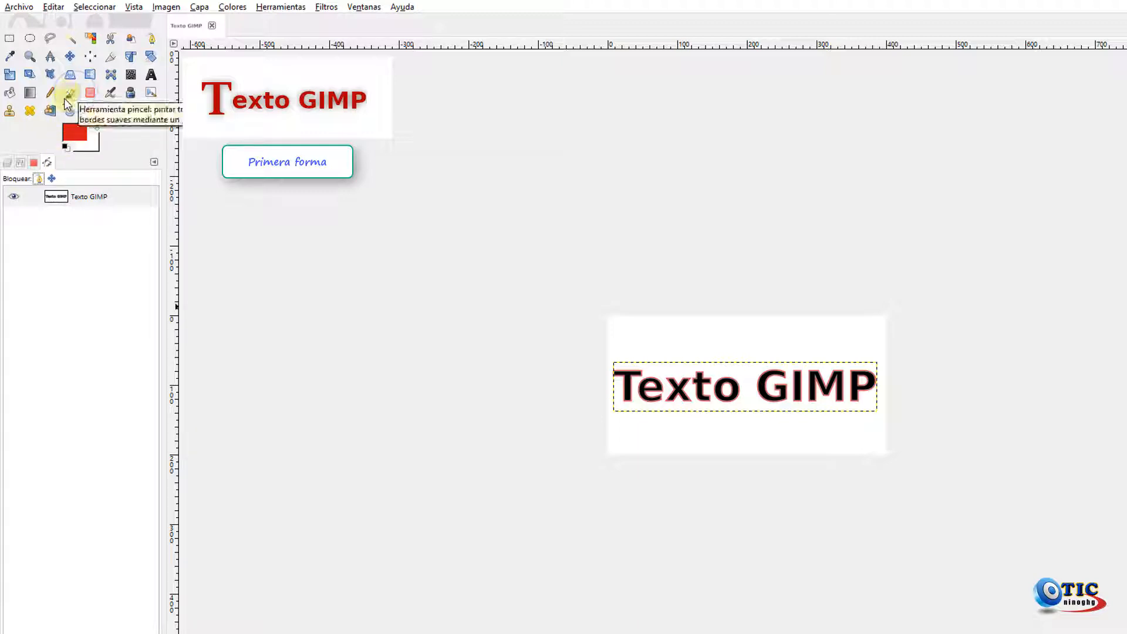
click(9, 163)
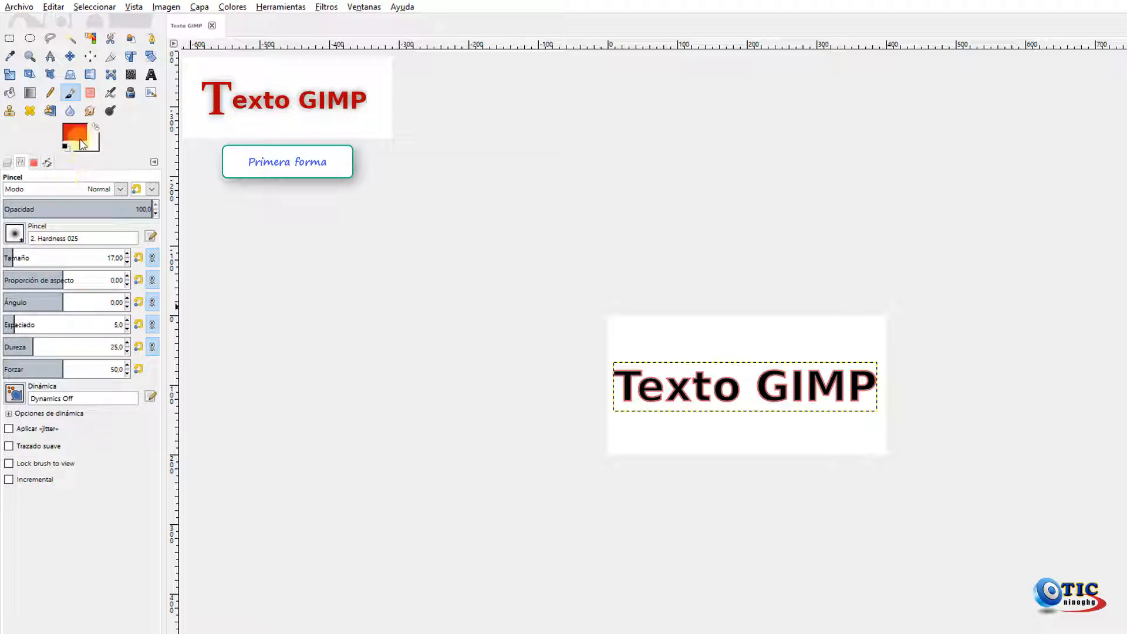
click(48, 162)
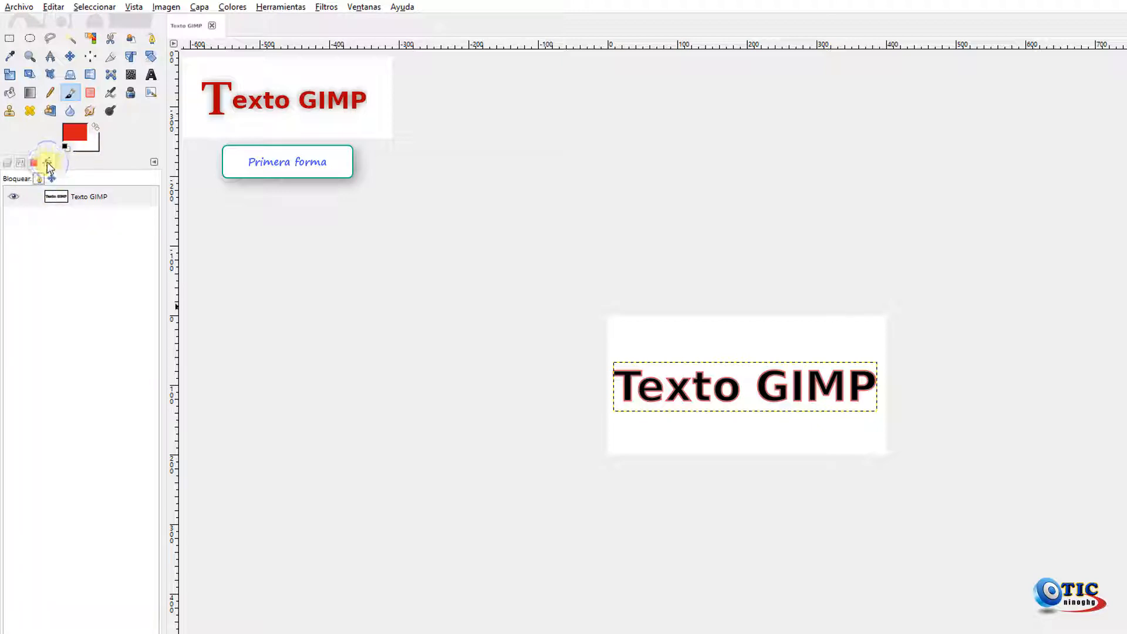
right_click(78, 199)
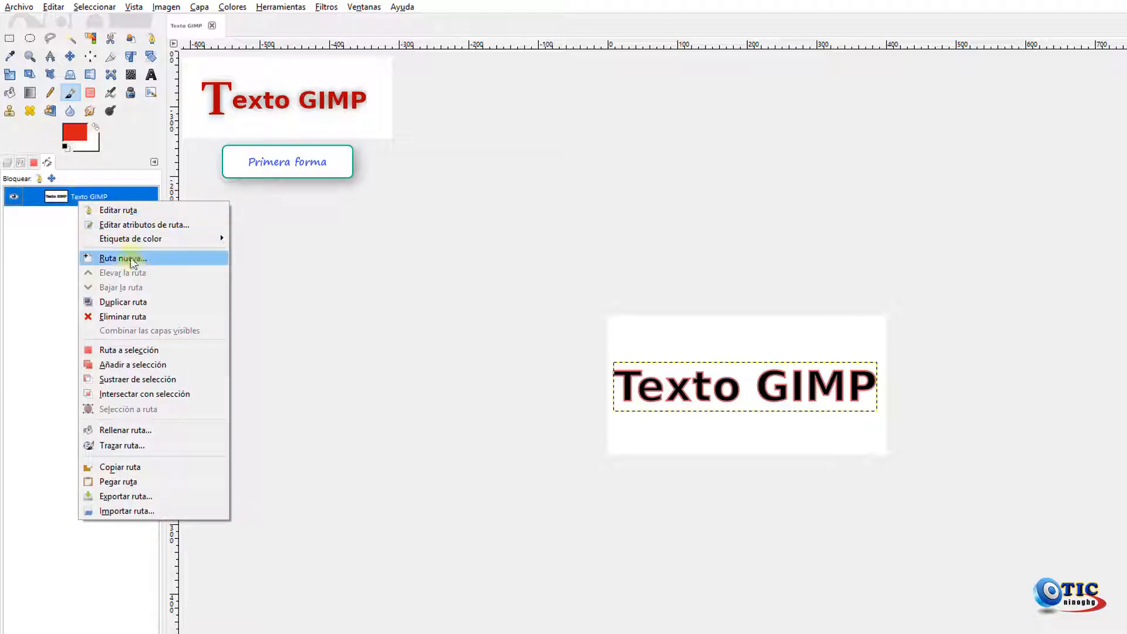
click(129, 448)
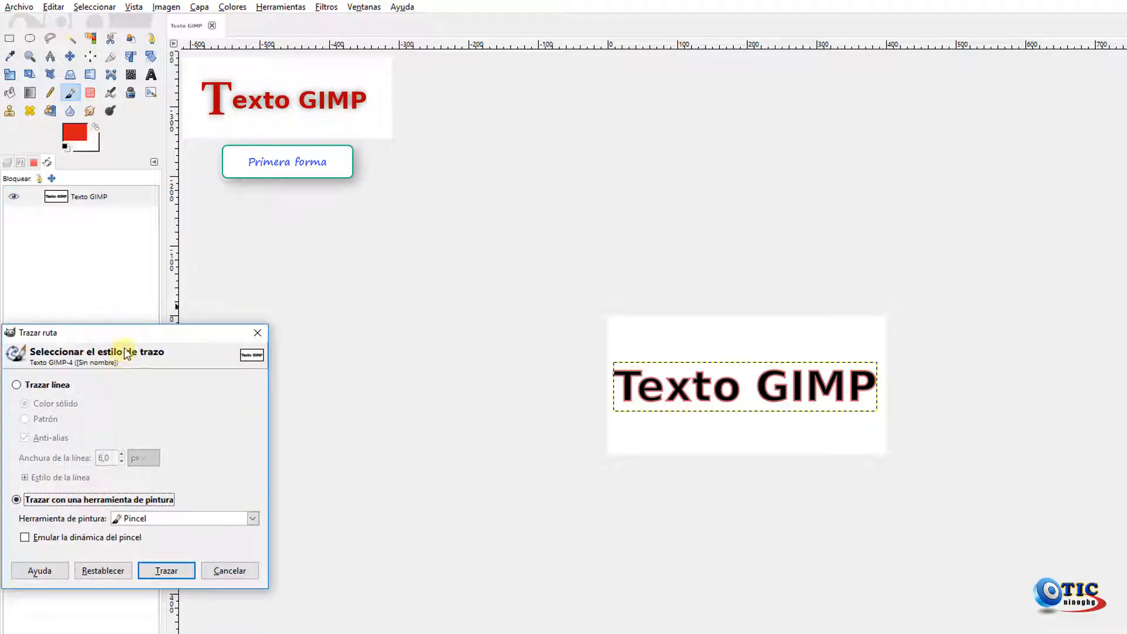
drag(125, 332, 372, 256)
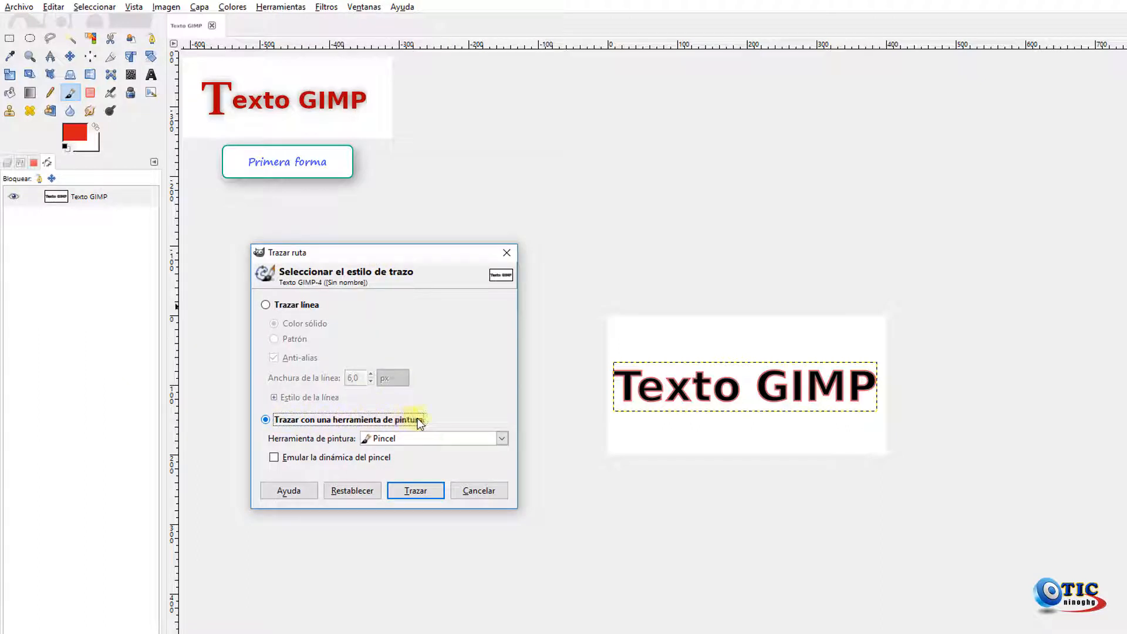
click(502, 438)
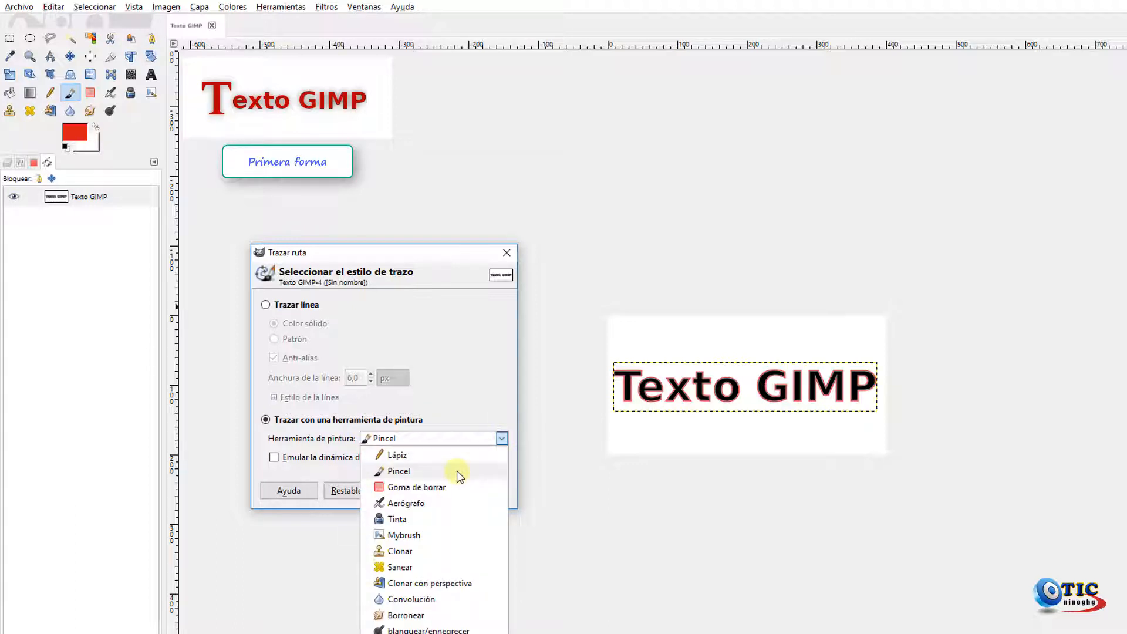
click(421, 477)
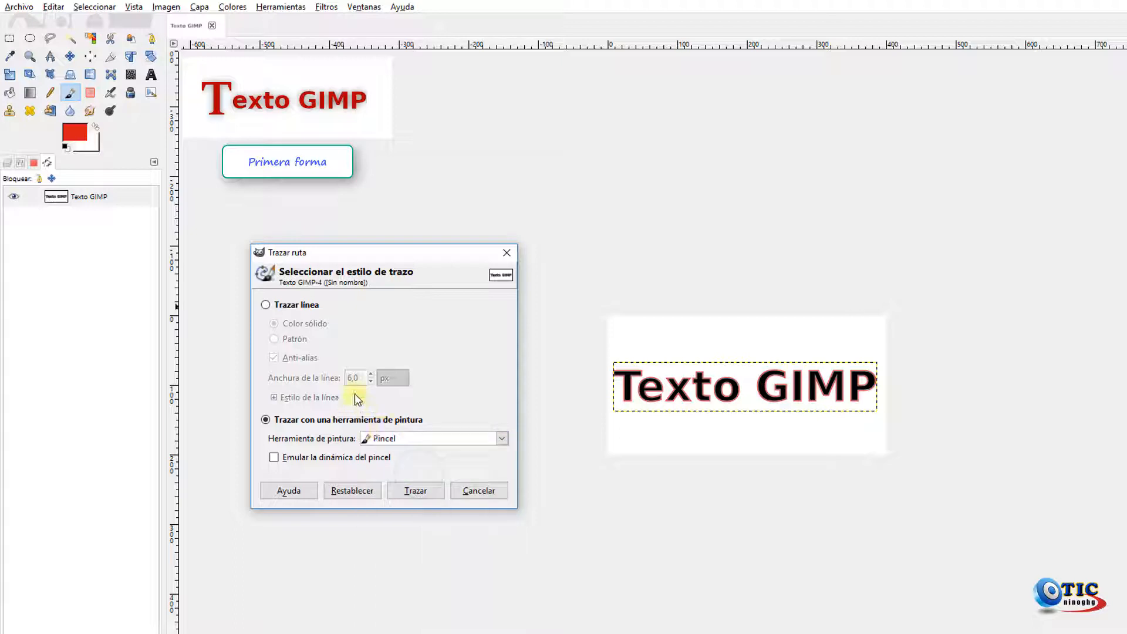
click(416, 491)
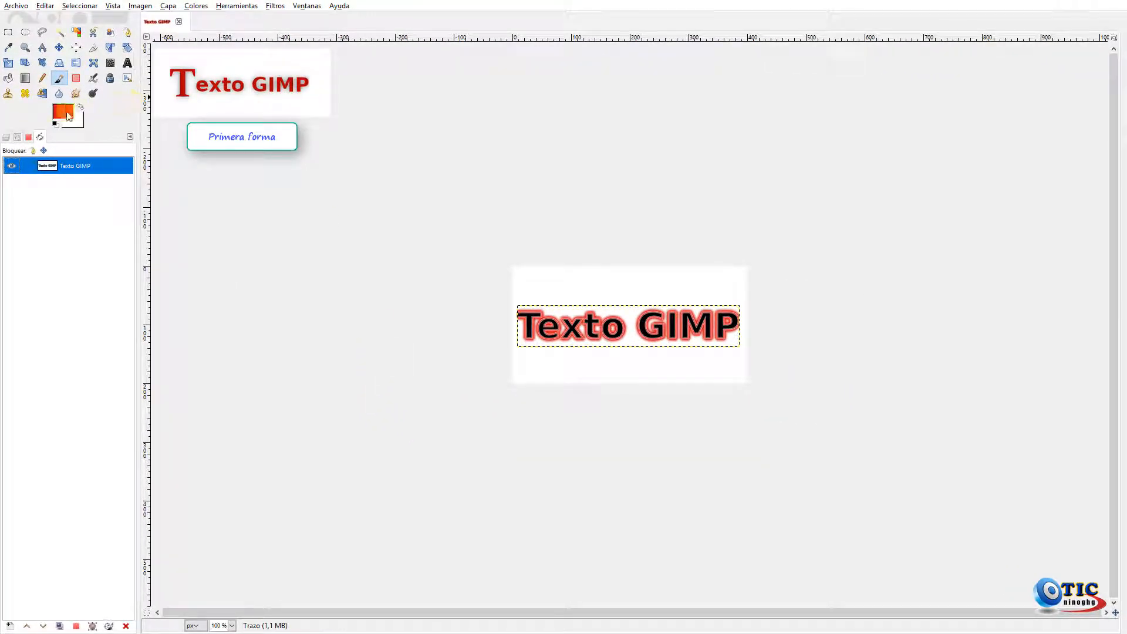
Inspect the red outline by toggling the visibility of the "Texto GIMP" and "Trazo" layers.
click(6, 139)
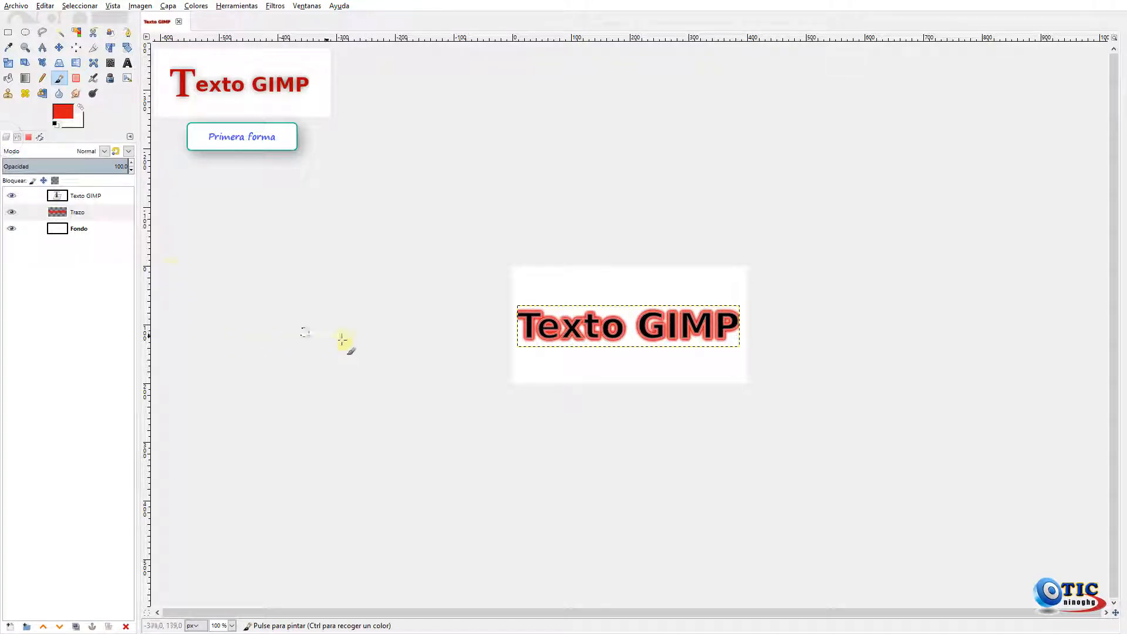
click(24, 212)
click(11, 196)
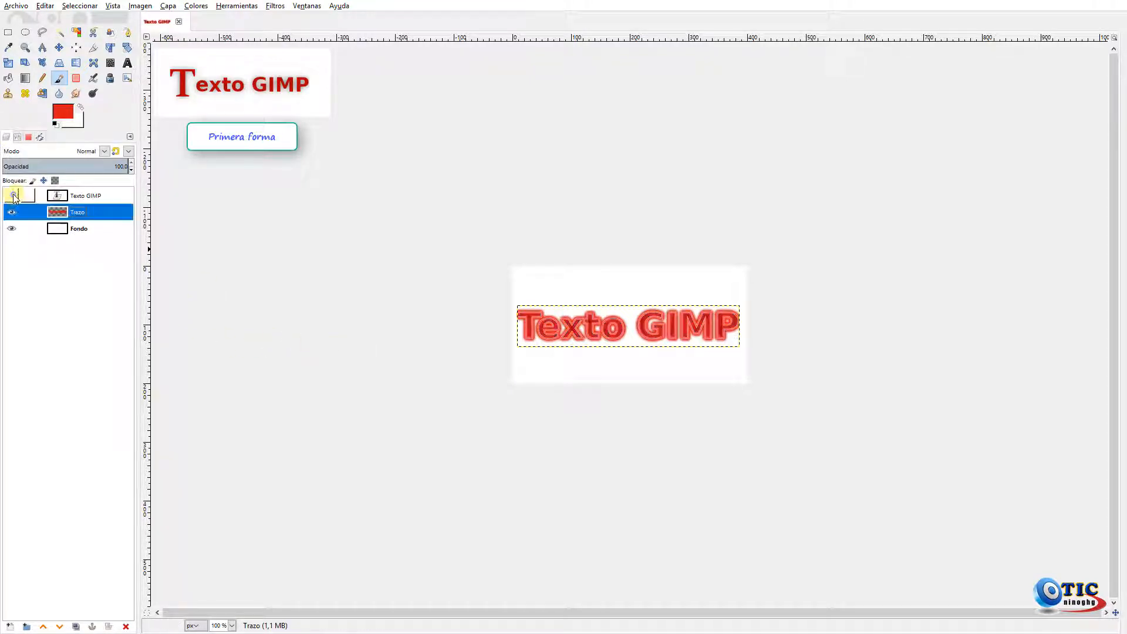
click(11, 196)
click(12, 212)
click(11, 212)
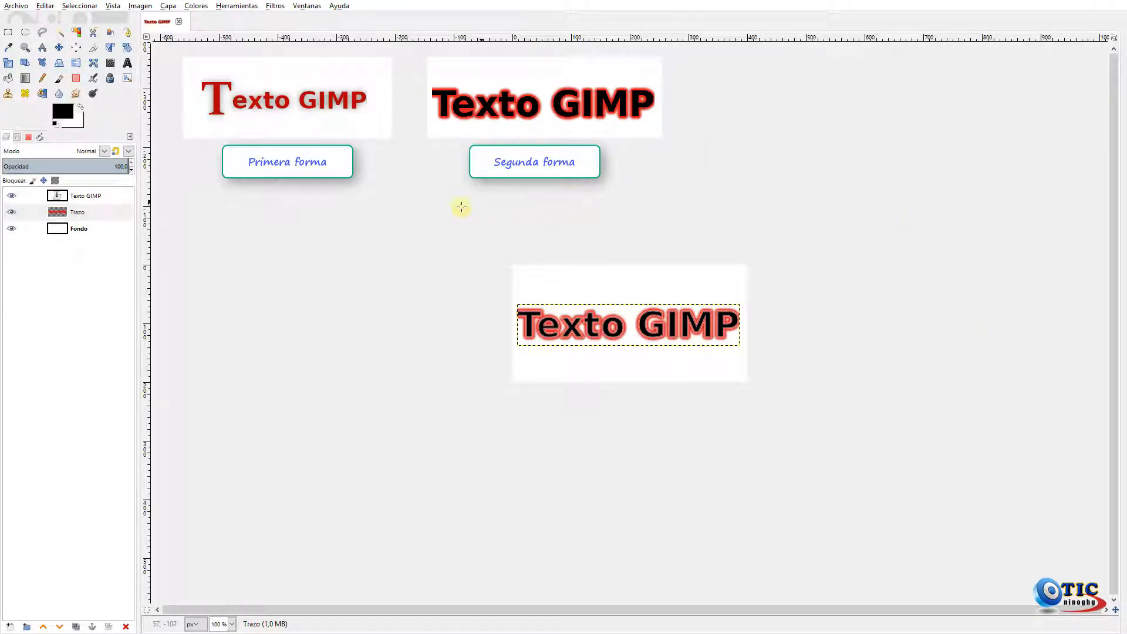
Hide the "Trazo" layer and open the "Texto GIMP" layer's text for editing with the Text tool.
click(12, 212)
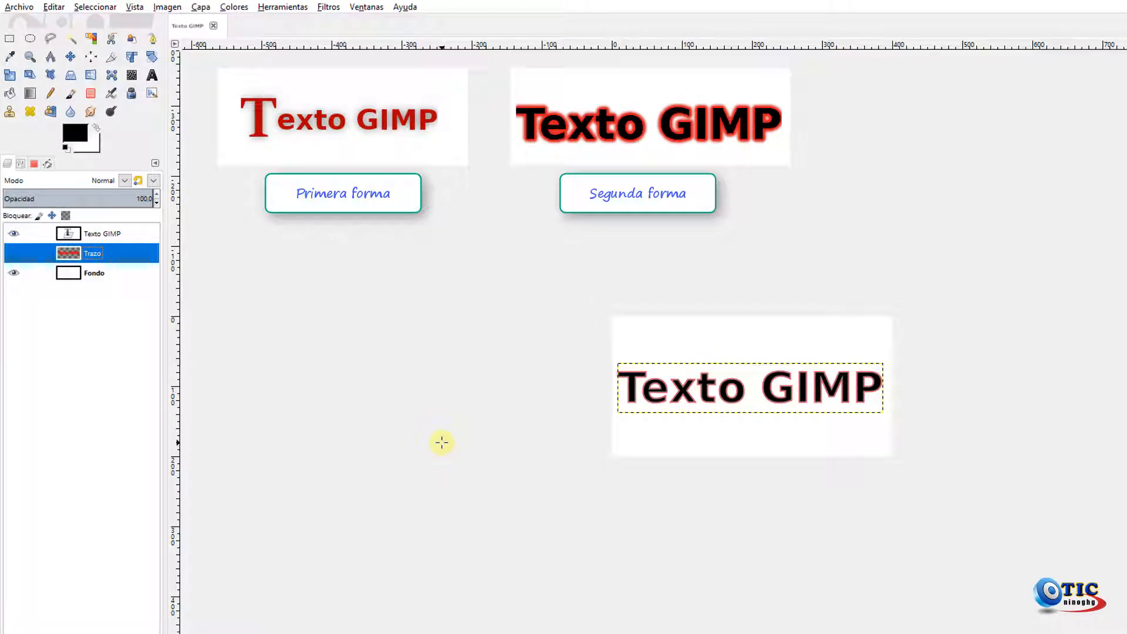
click(13, 234)
click(14, 233)
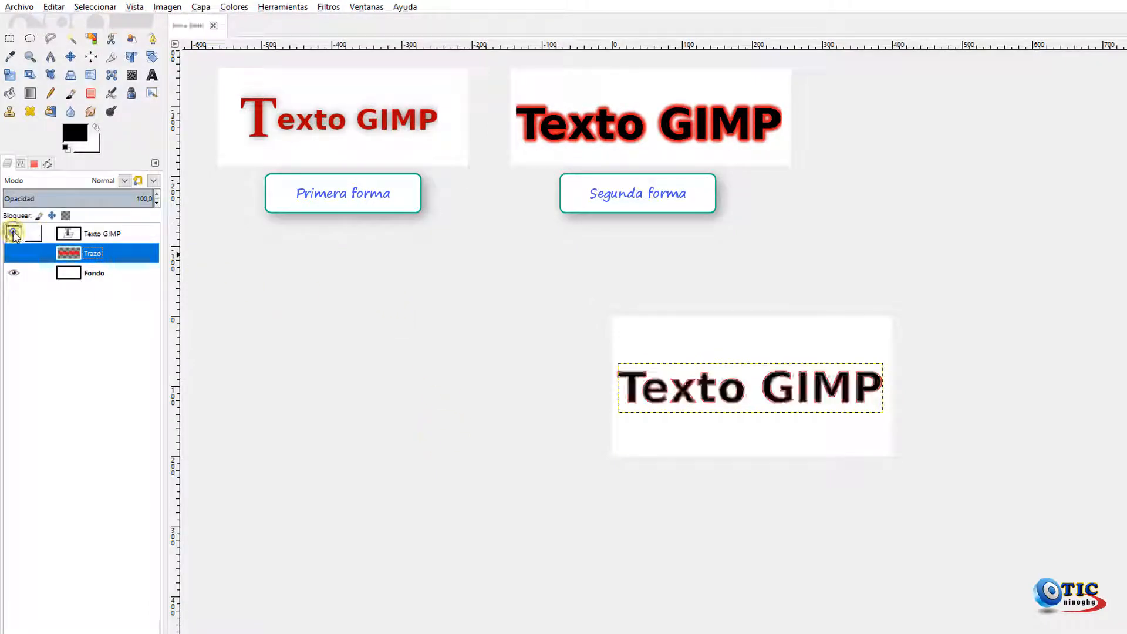
click(85, 233)
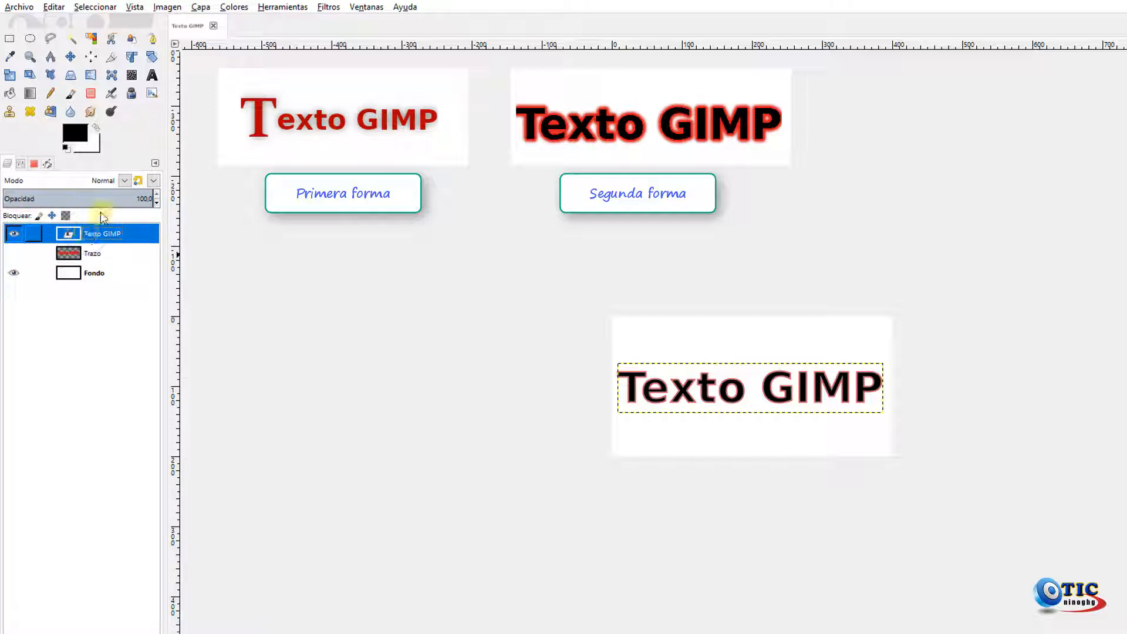
click(152, 75)
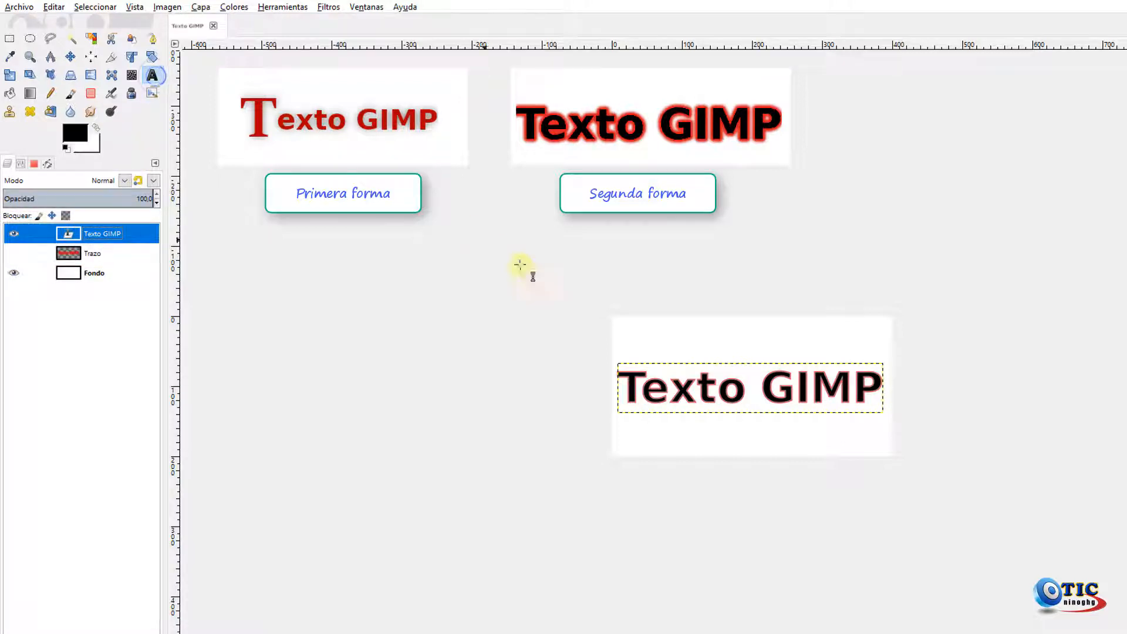
click(631, 392)
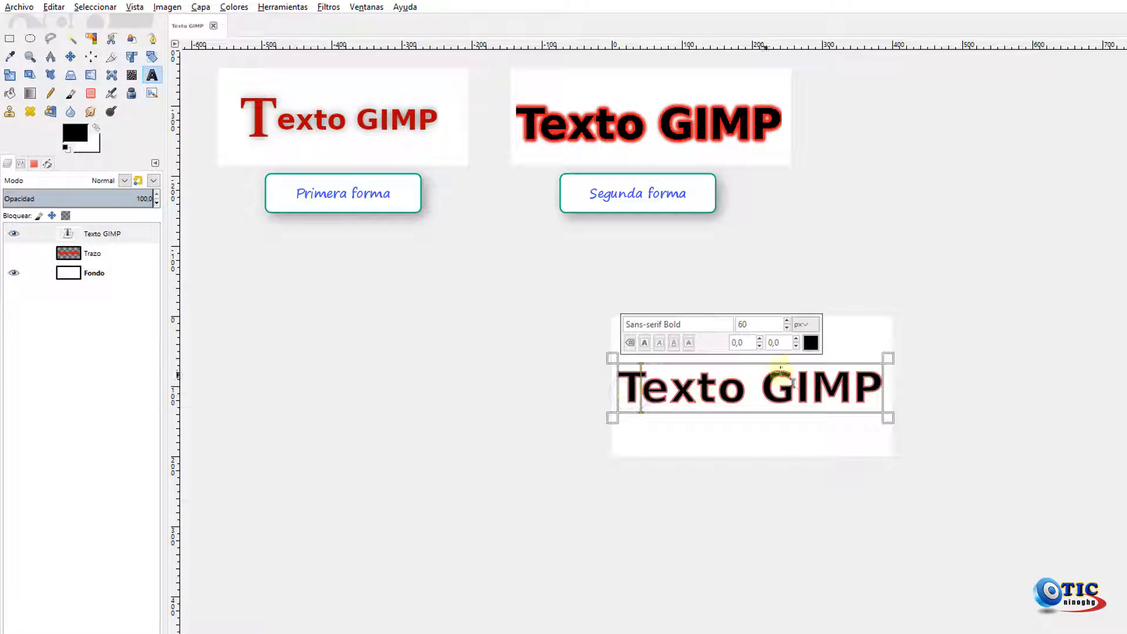
Try to set the text colour to blue with only the cursor placed in the text.
click(811, 344)
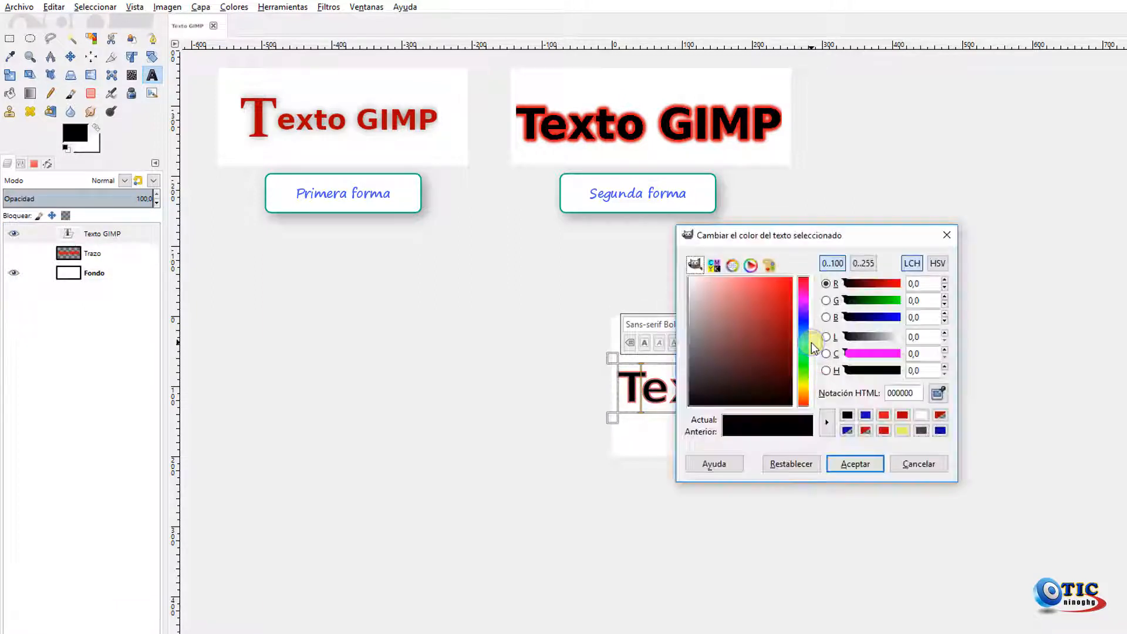
click(867, 416)
click(855, 465)
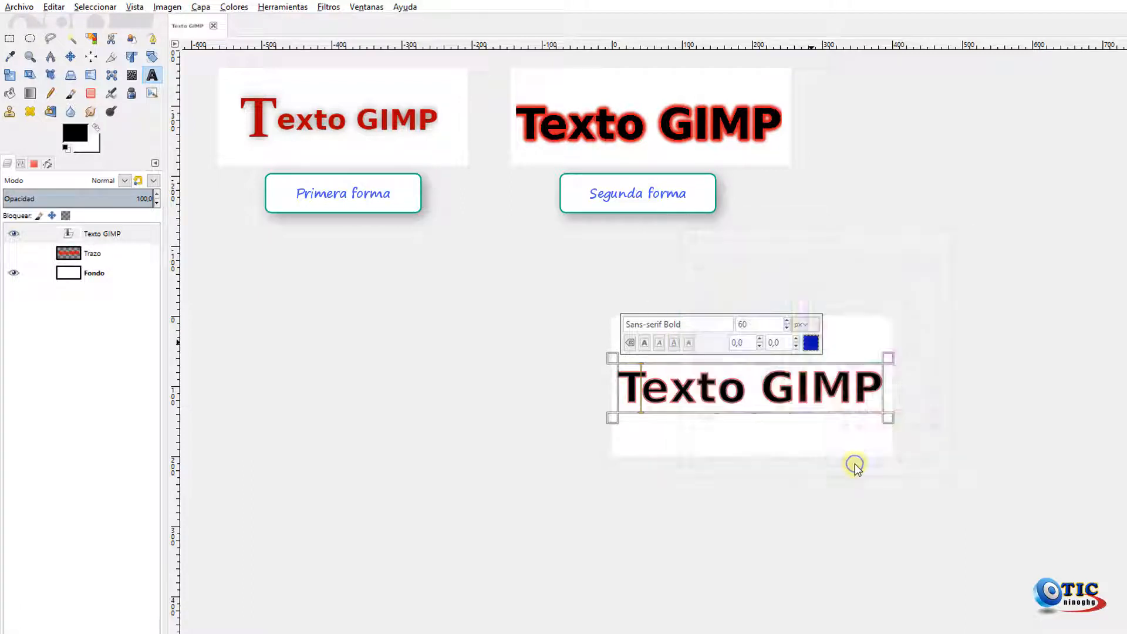
Select all the letters of "Texto GIMP" and set their colour to blue.
drag(636, 392, 883, 391)
click(811, 343)
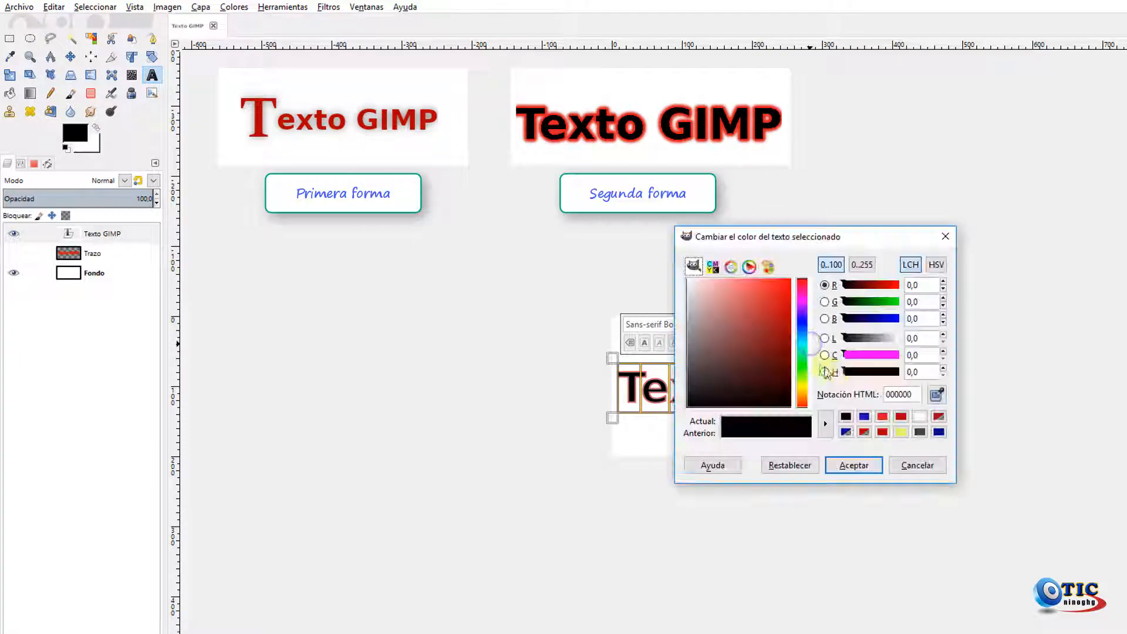
click(864, 417)
click(854, 465)
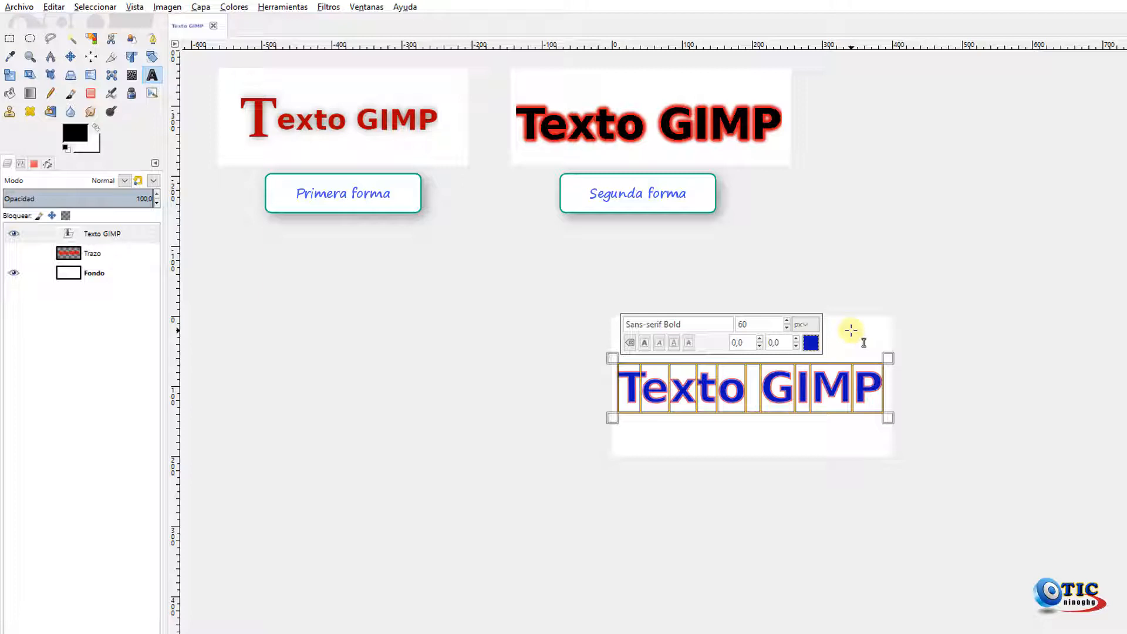
Convert the "Texto GIMP" path to a selection and return to the layer list.
click(48, 165)
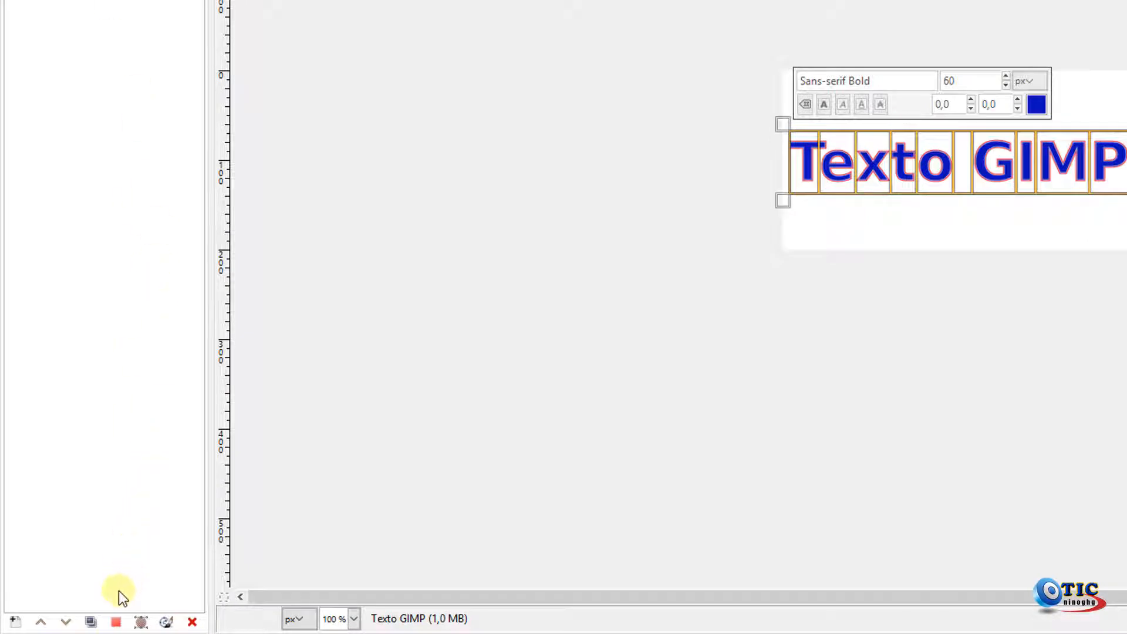
click(116, 623)
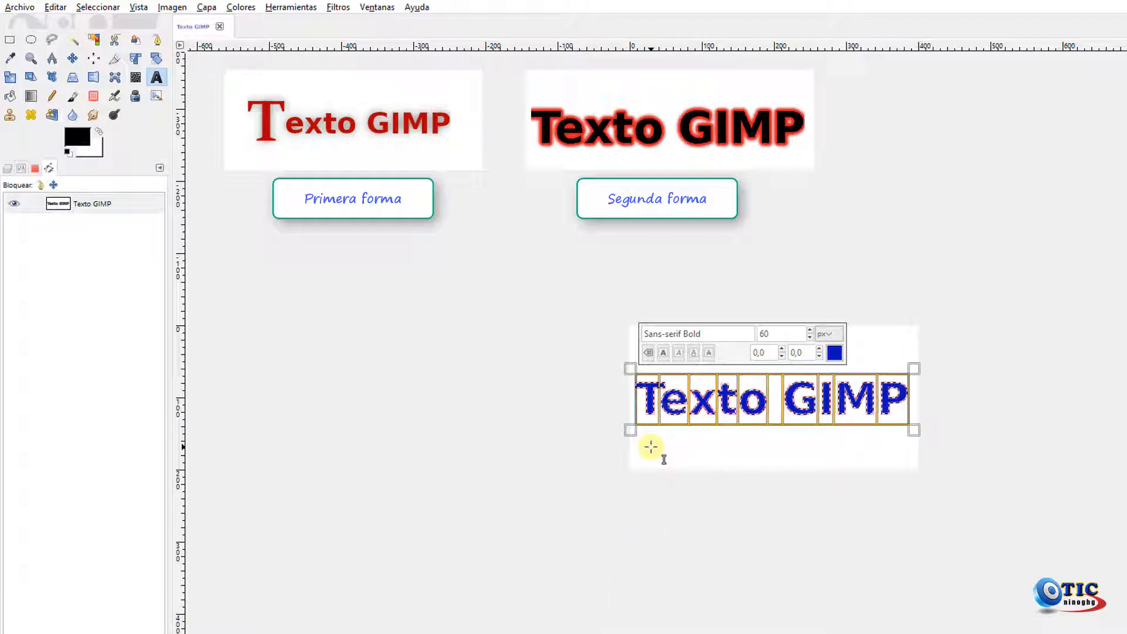
click(7, 175)
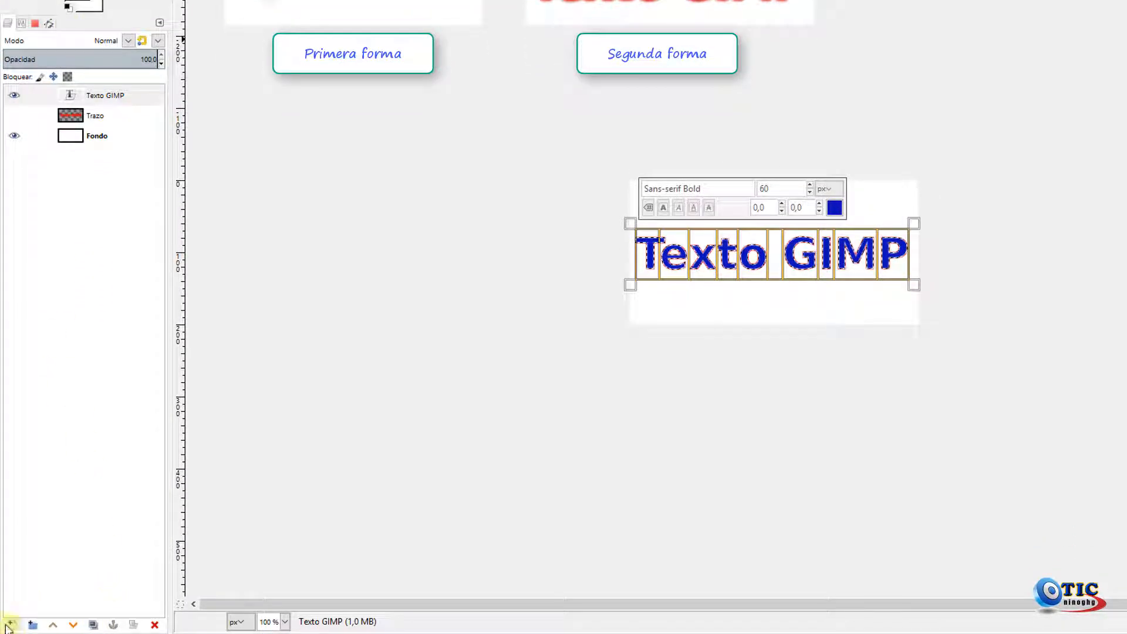
Add a white 400 × 200 px layer named "Selección", place it beneath "Texto GIMP" and make it active.
click(11, 625)
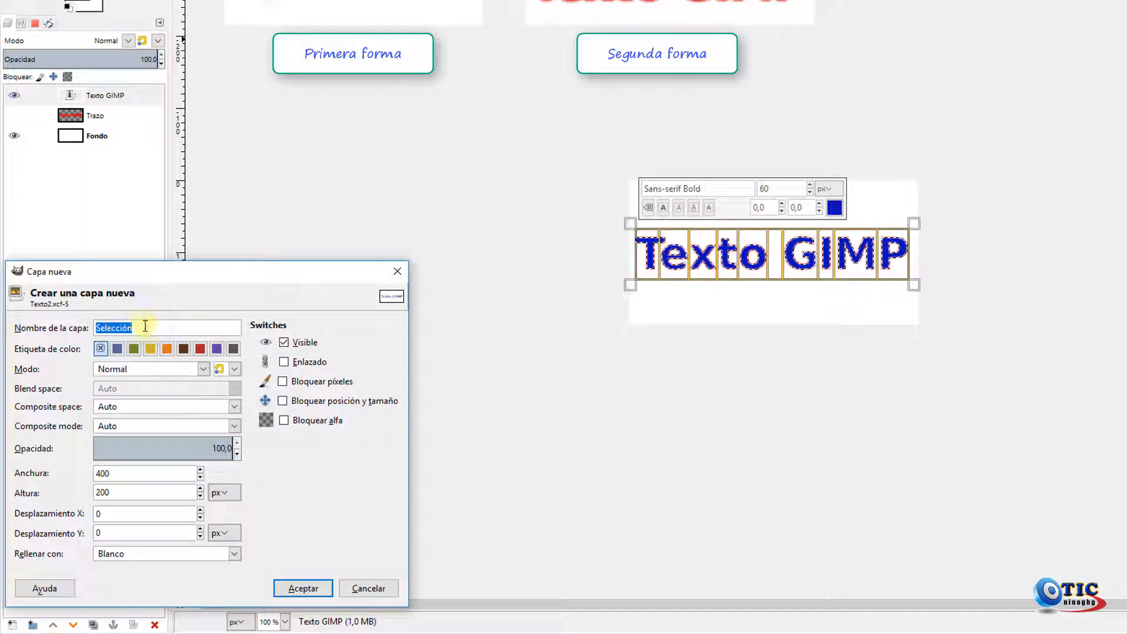
click(303, 588)
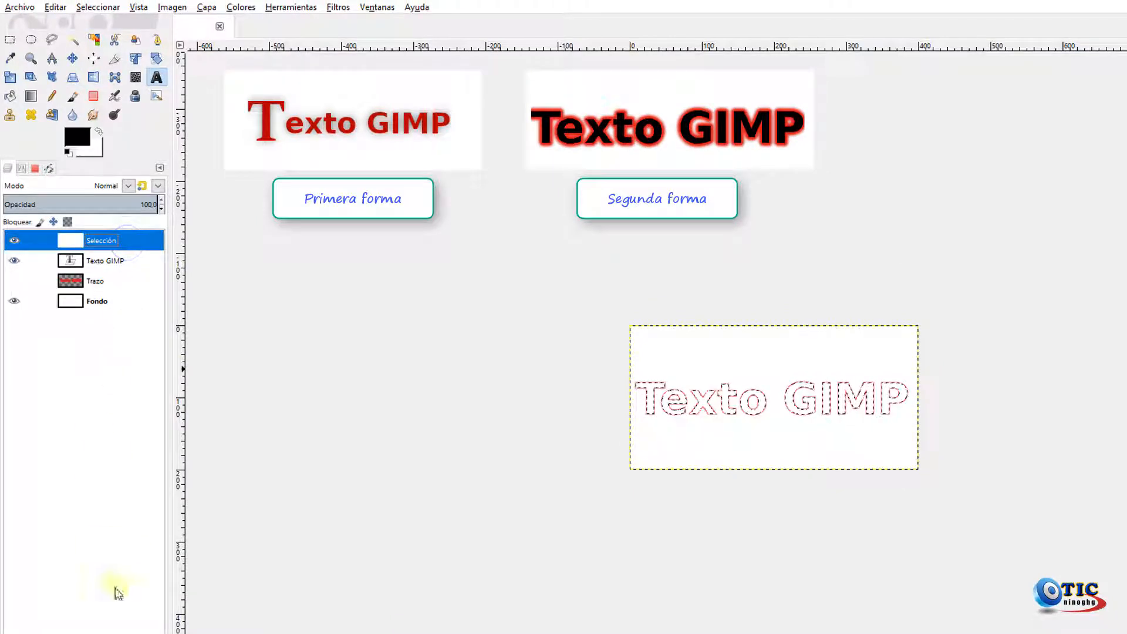
drag(88, 240, 71, 267)
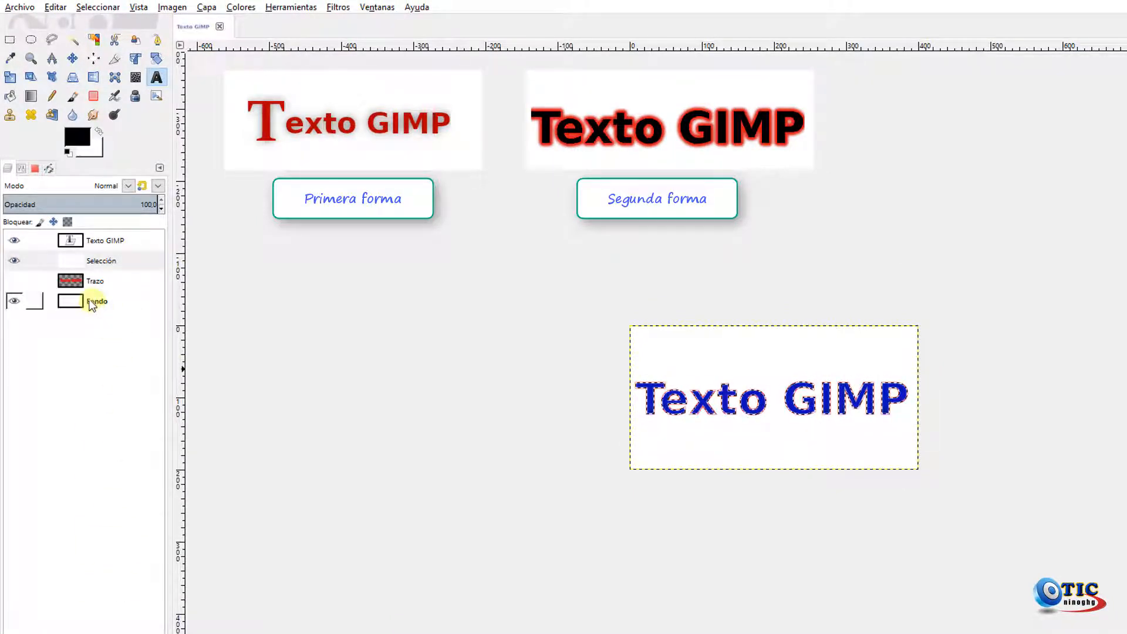
click(15, 261)
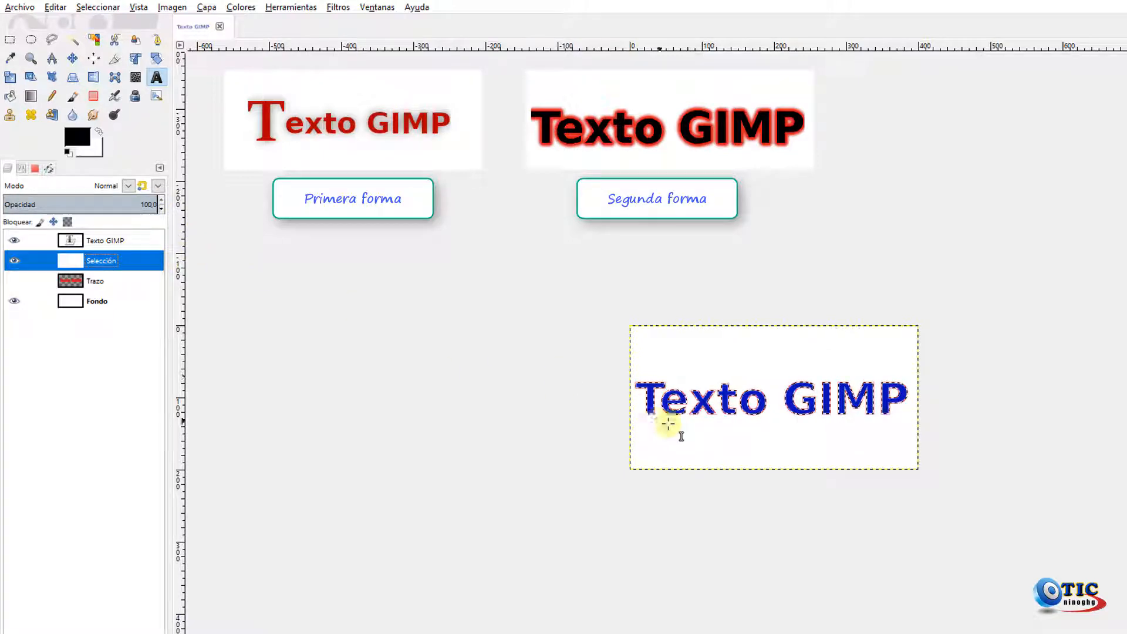
Grow the letter-shaped selection by 4 px.
click(98, 7)
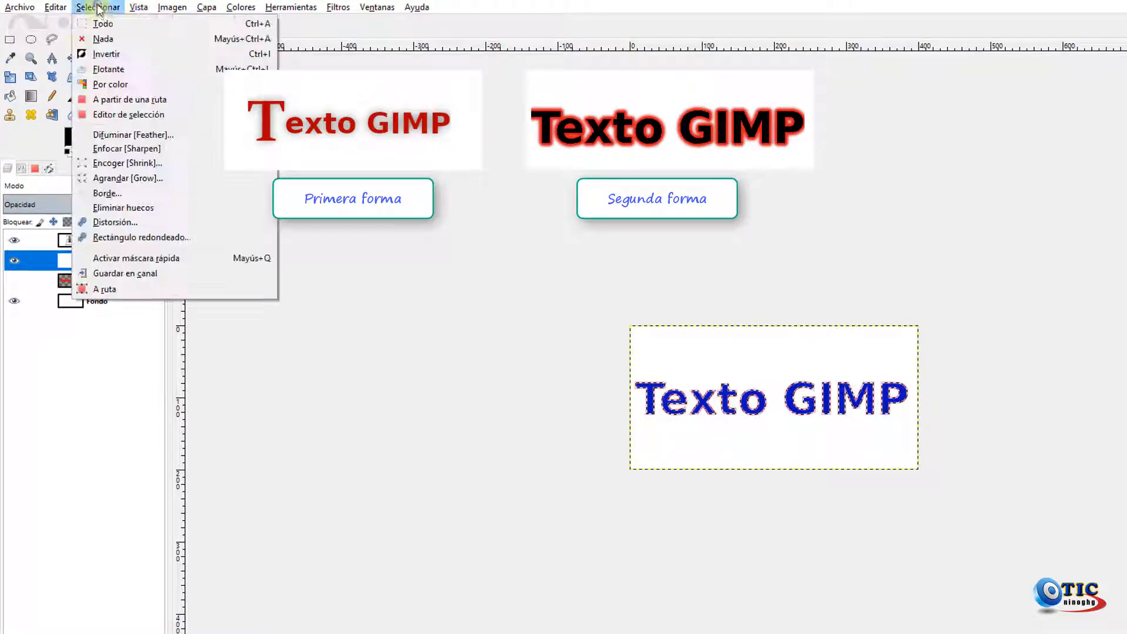
click(130, 176)
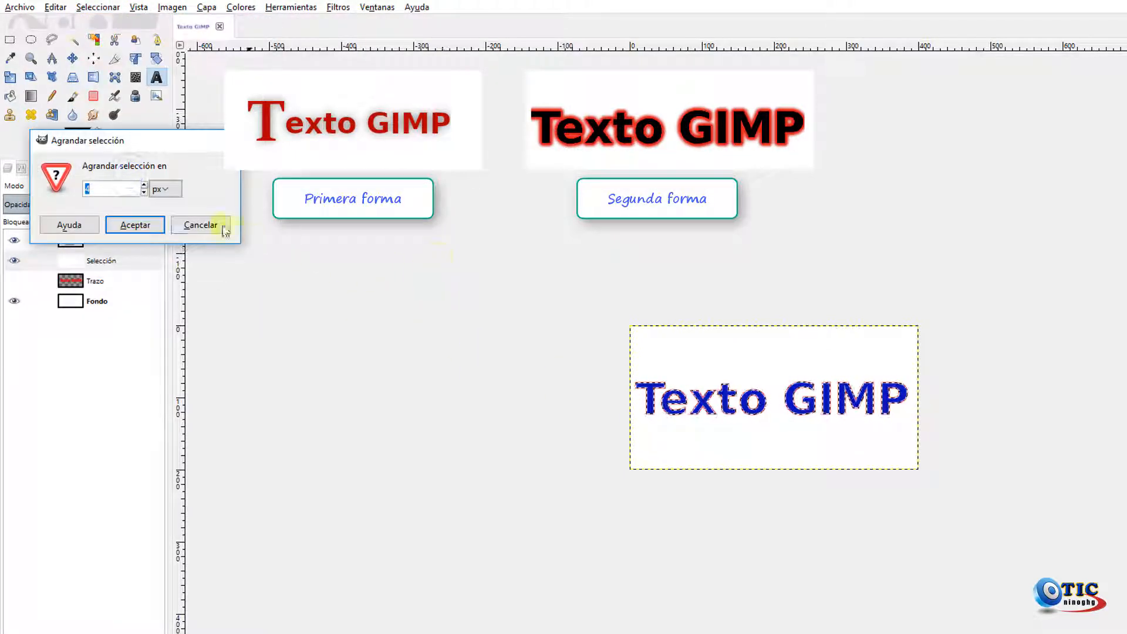
click(147, 224)
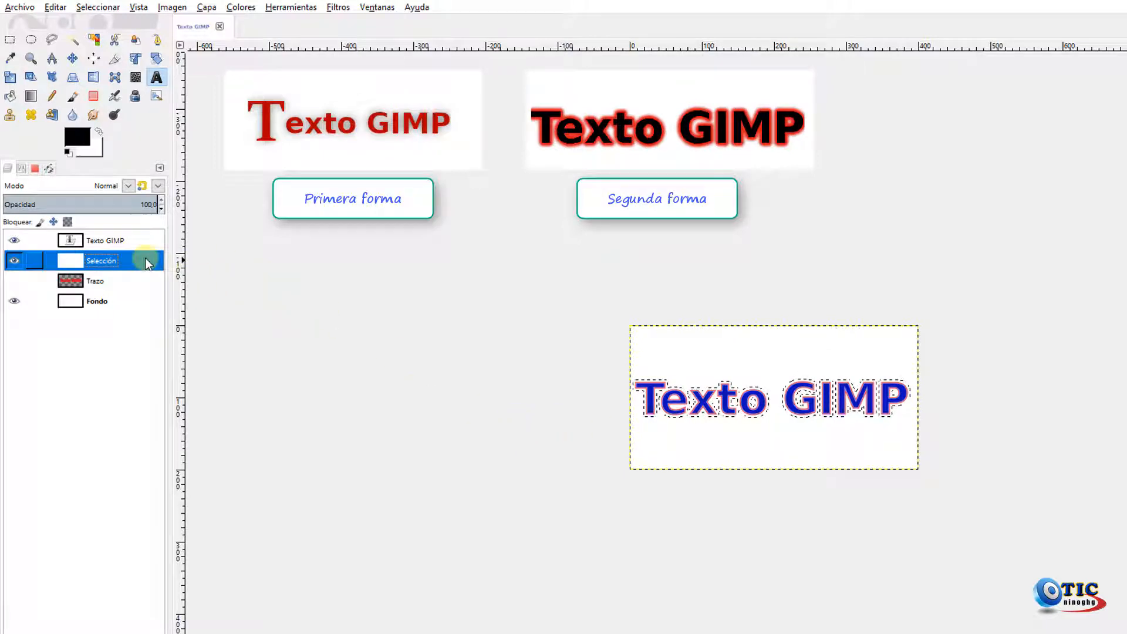
Choose the Paintbrush with the 2. Hardness 025 brush and set its size to 25.
click(74, 97)
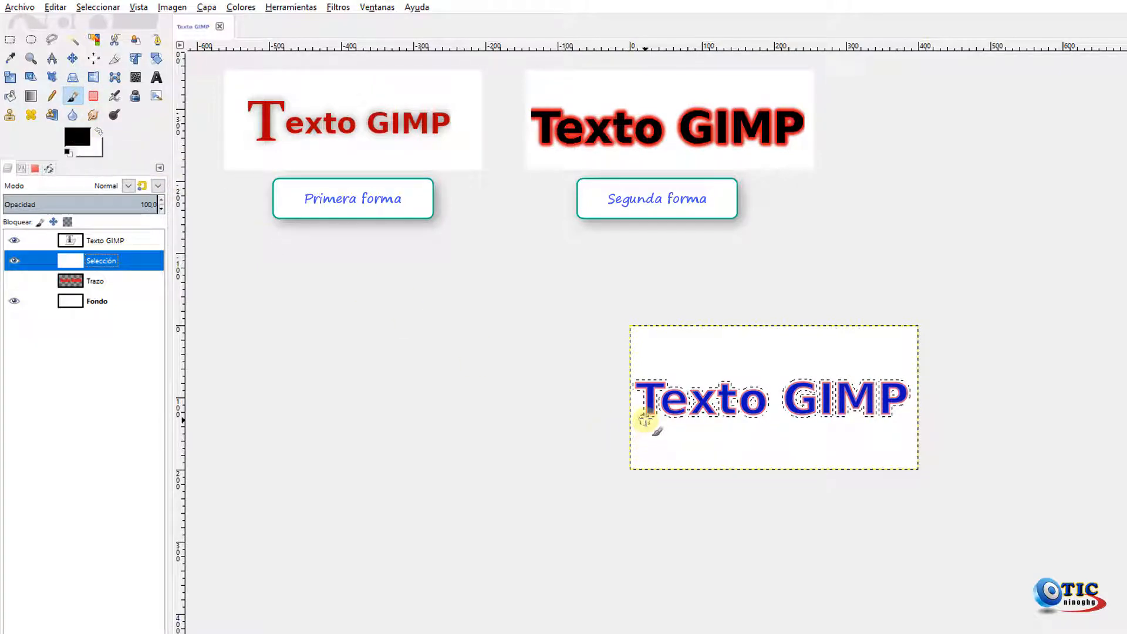
click(21, 169)
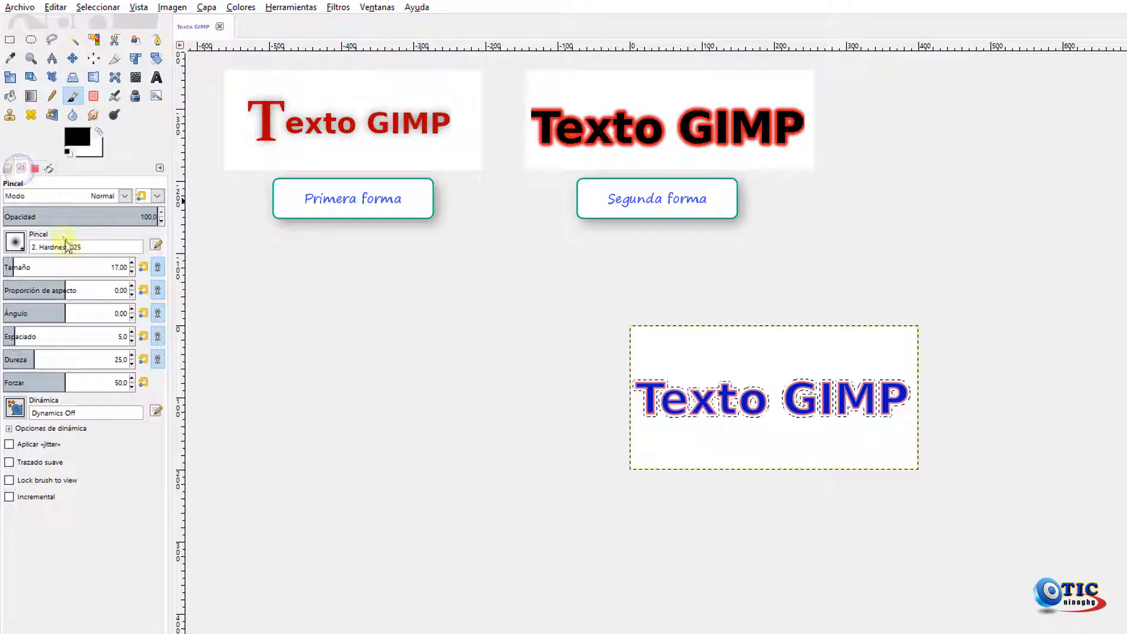
click(132, 263)
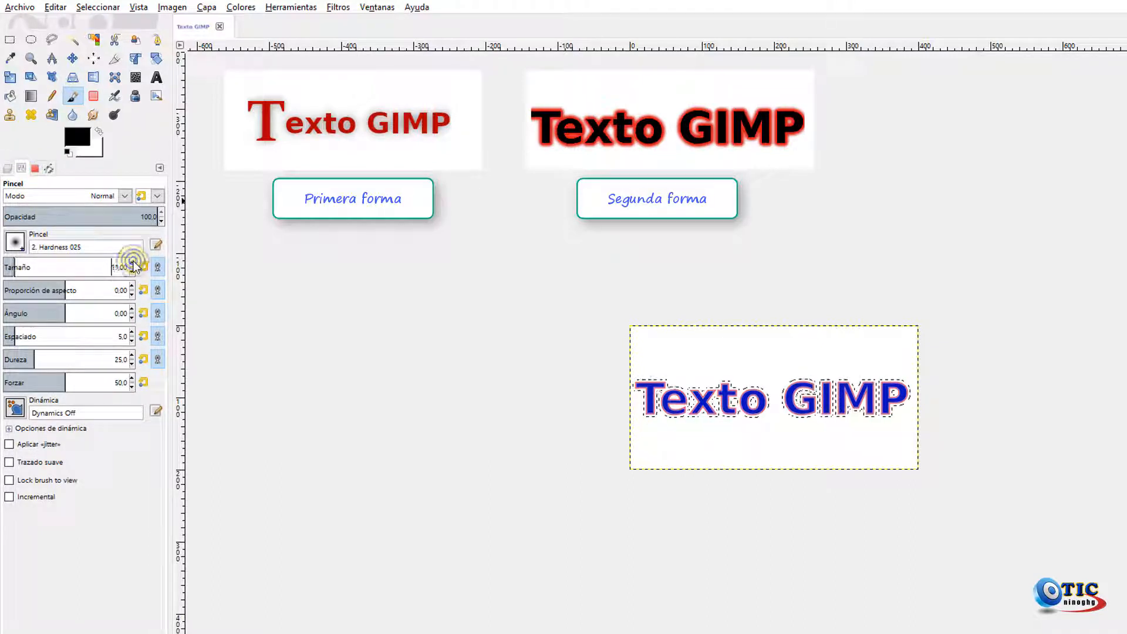
click(133, 263)
click(133, 263)
click(133, 263)
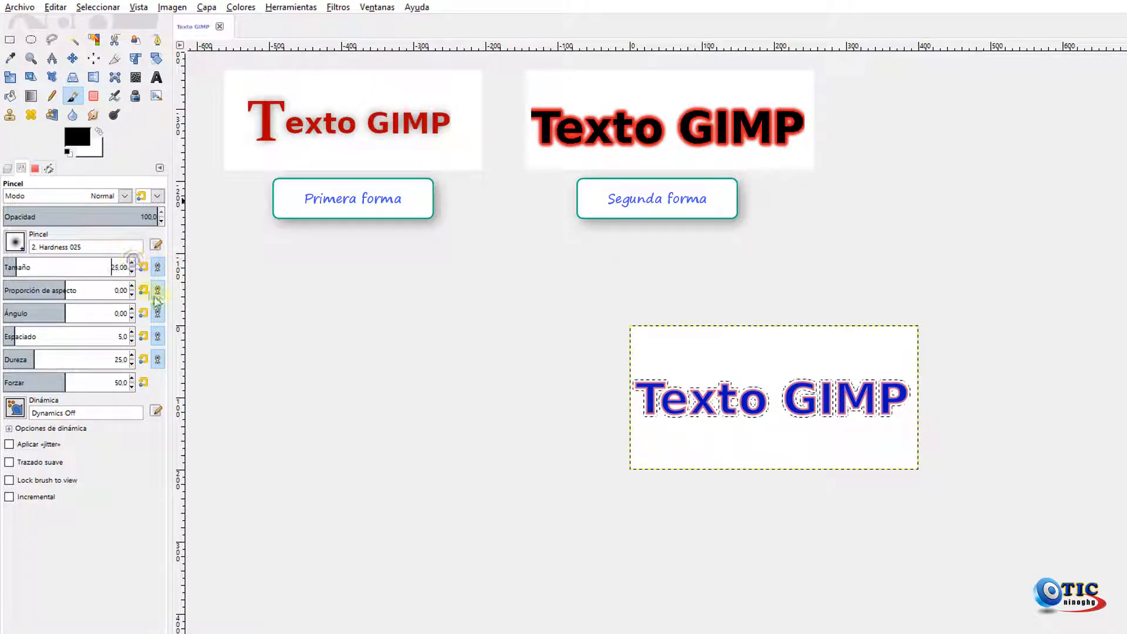
Paint black across the whole grown letter selection on the "Selección" layer.
click(8, 169)
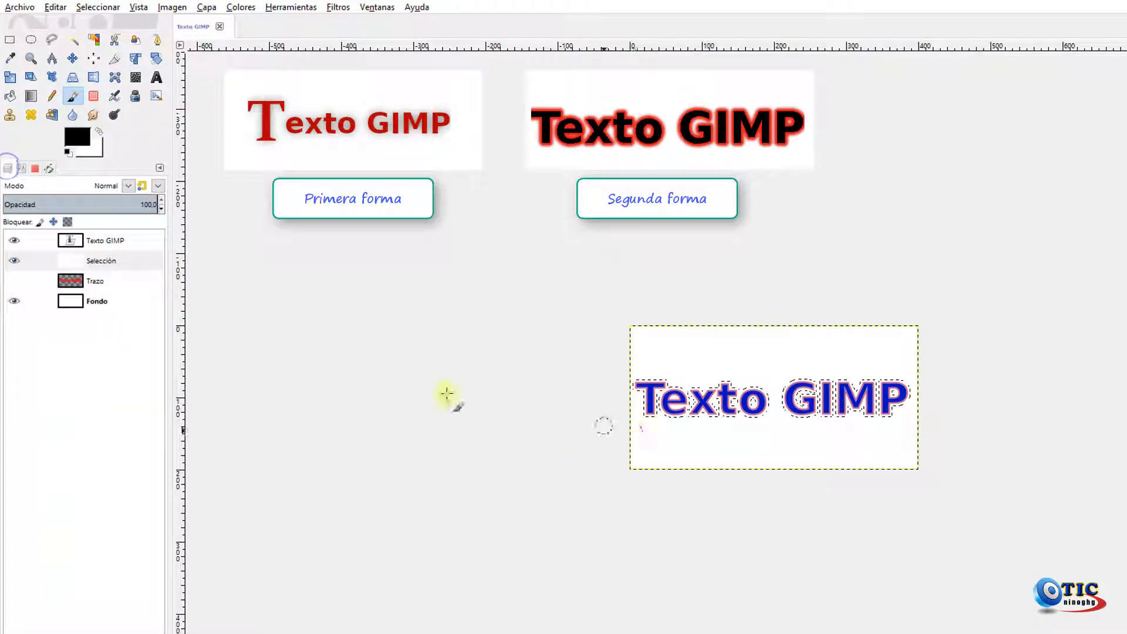
click(107, 264)
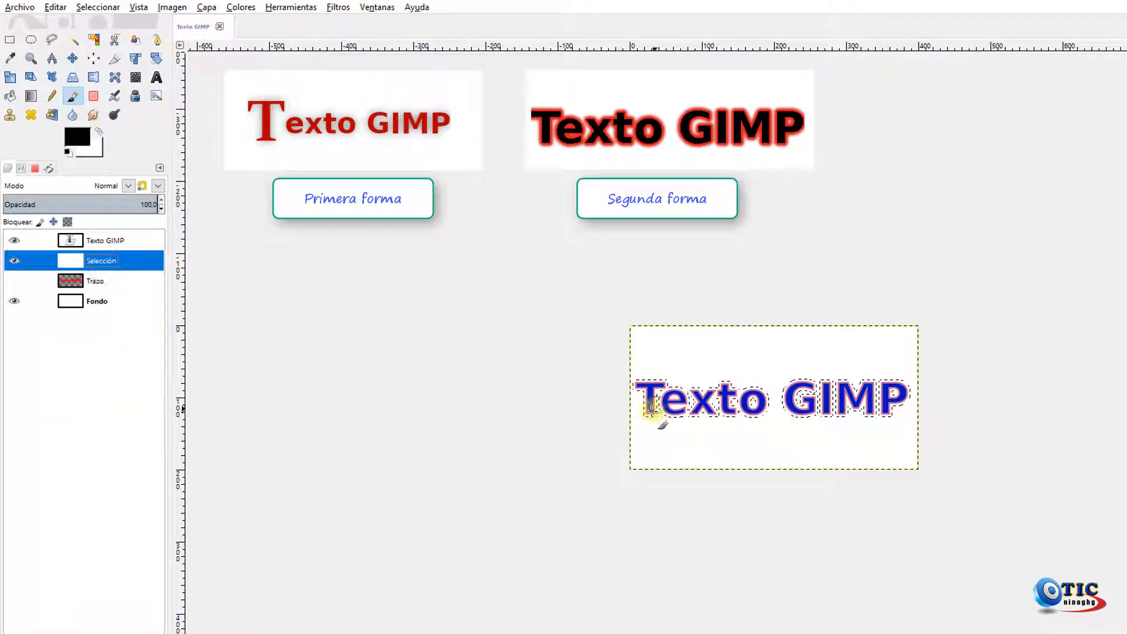
drag(650, 404, 650, 396)
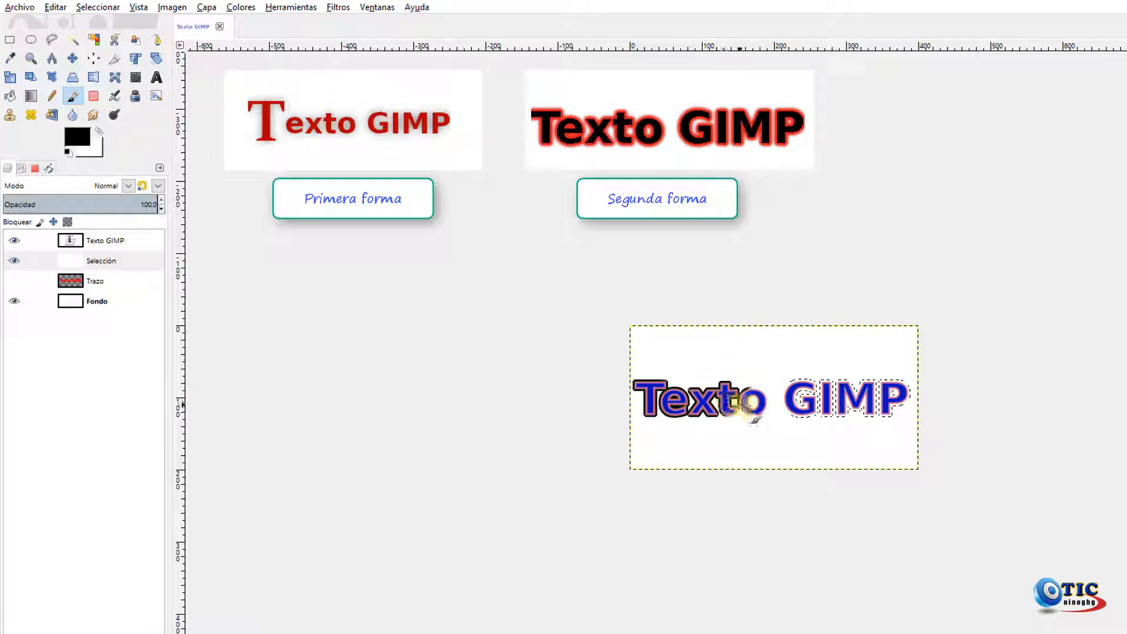
mouse_move(751, 411)
mouse_down()
mouse_move(769, 422)
mouse_move(795, 397)
mouse_move(893, 415)
mouse_move(883, 387)
mouse_move(805, 415)
mouse_move(910, 386)
mouse_move(845, 423)
mouse_move(854, 388)
mouse_up()
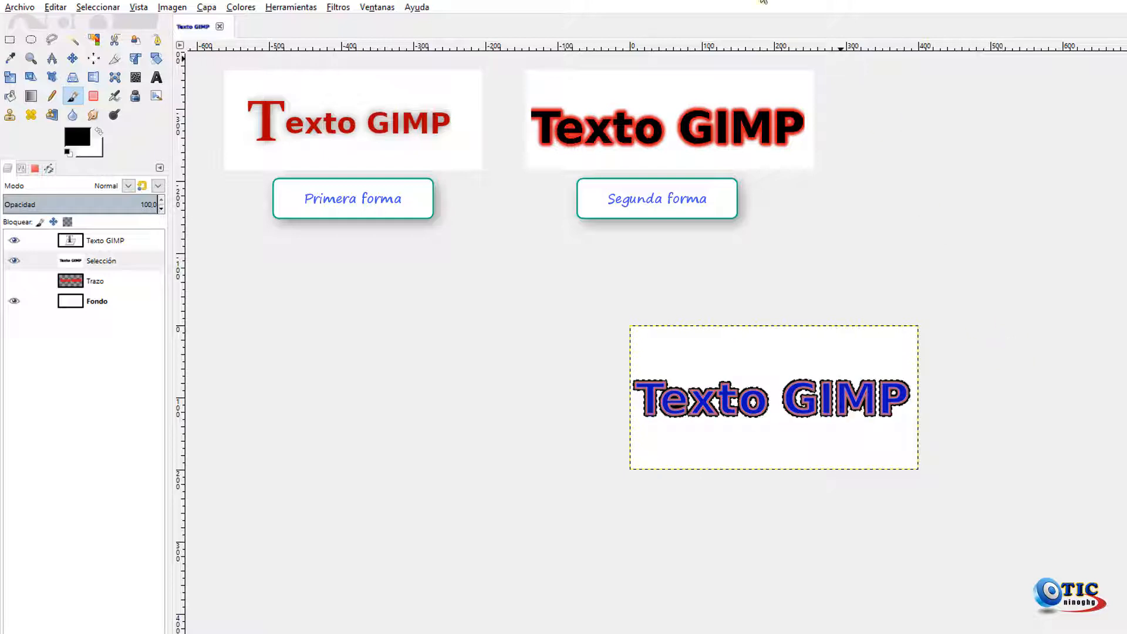
Remove the selection and make the "Selección" layer active.
click(97, 7)
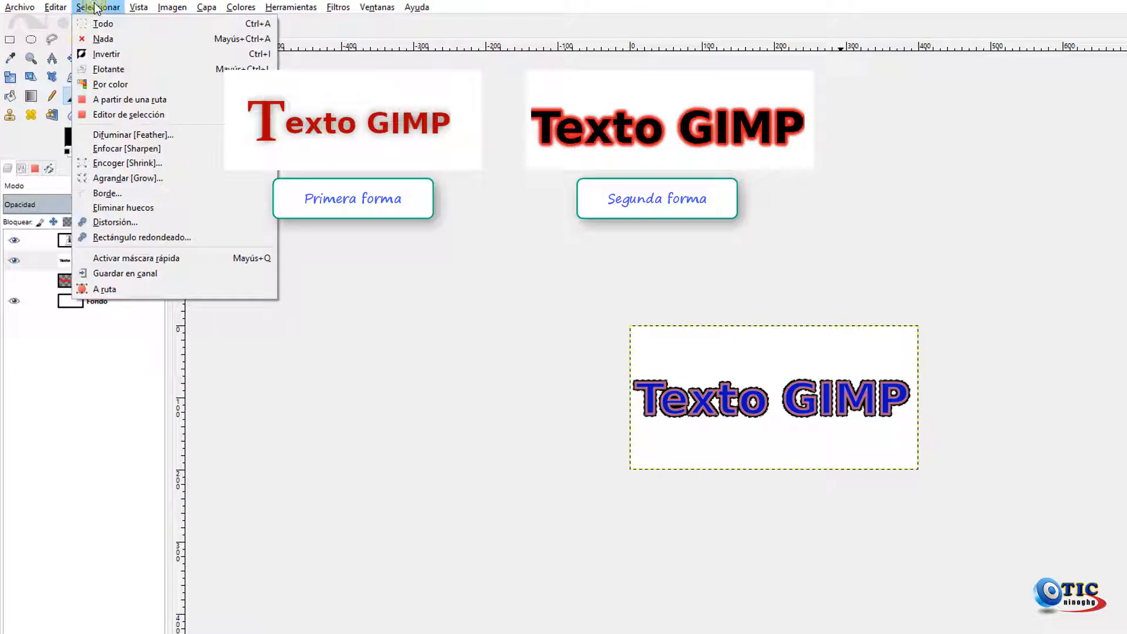
click(95, 40)
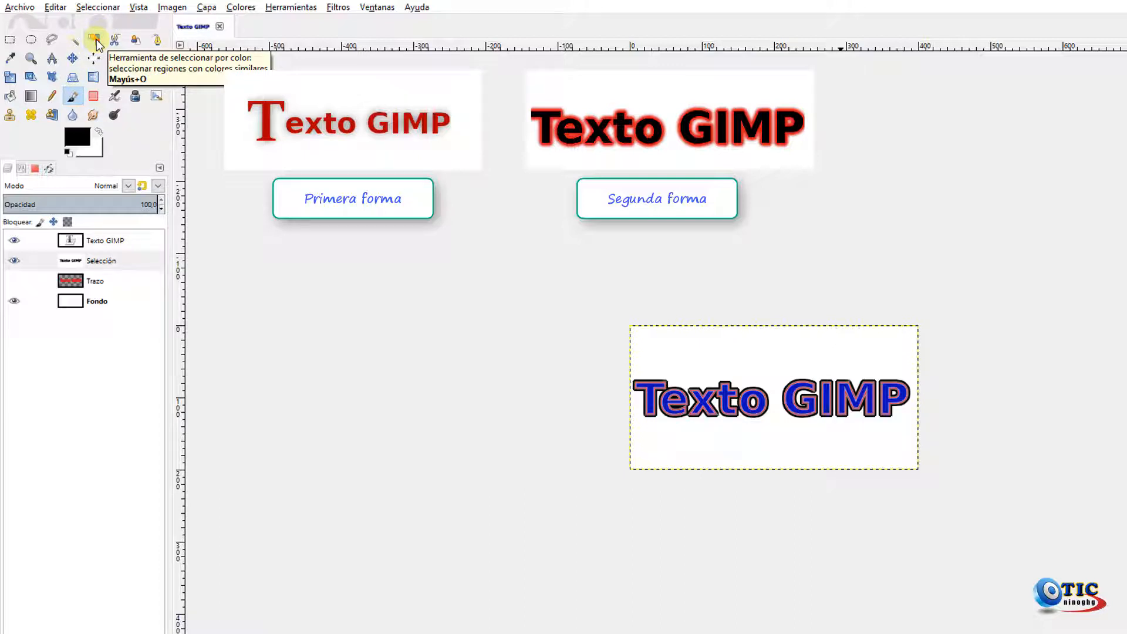
click(117, 261)
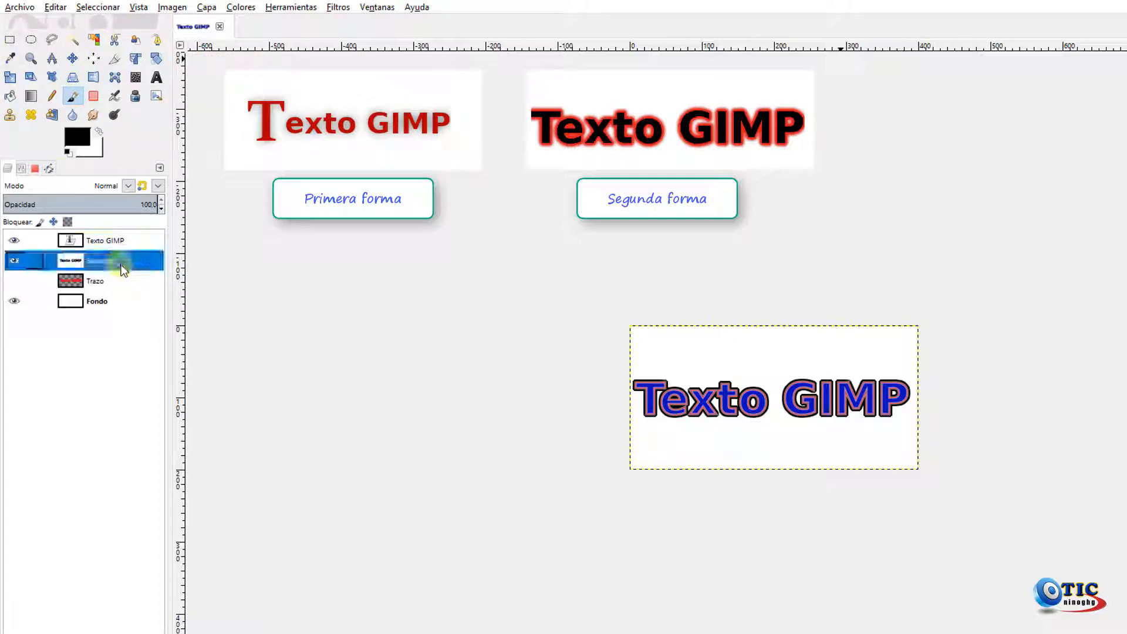
double_click(120, 261)
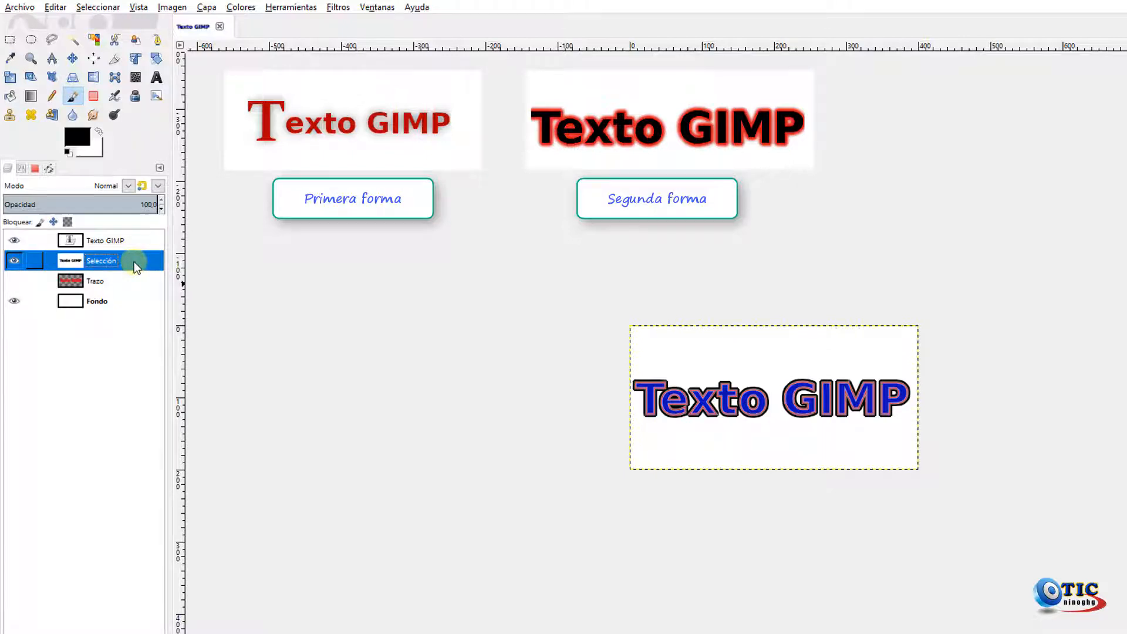
Start a linear motion blur on the "Selección" layer and set its length to 20.
click(339, 7)
mouse_move(363, 89)
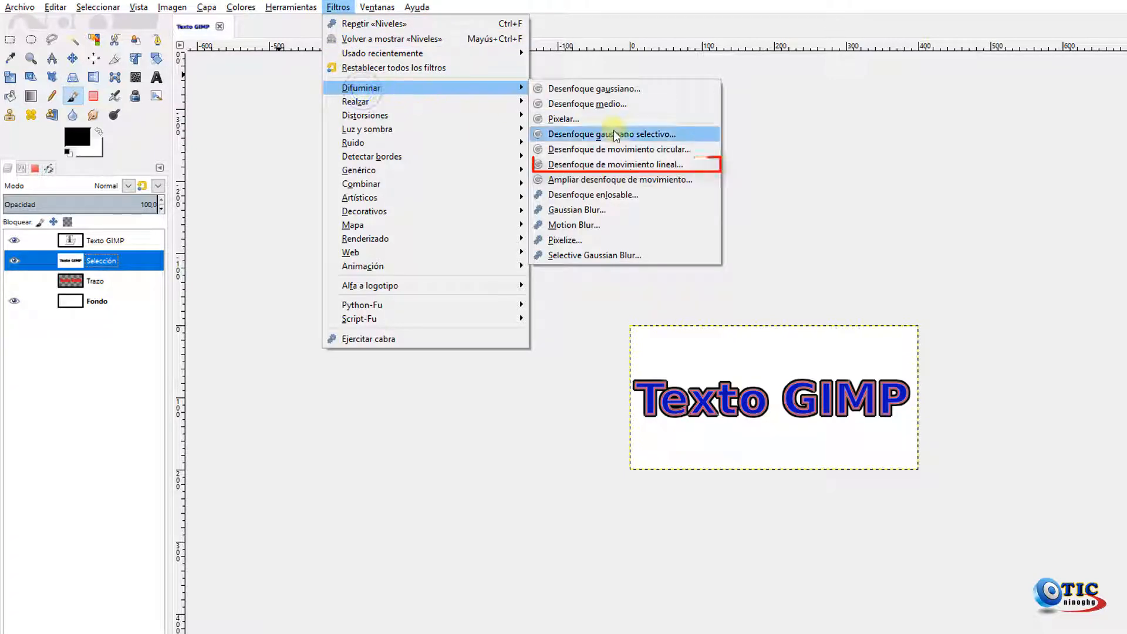
click(636, 167)
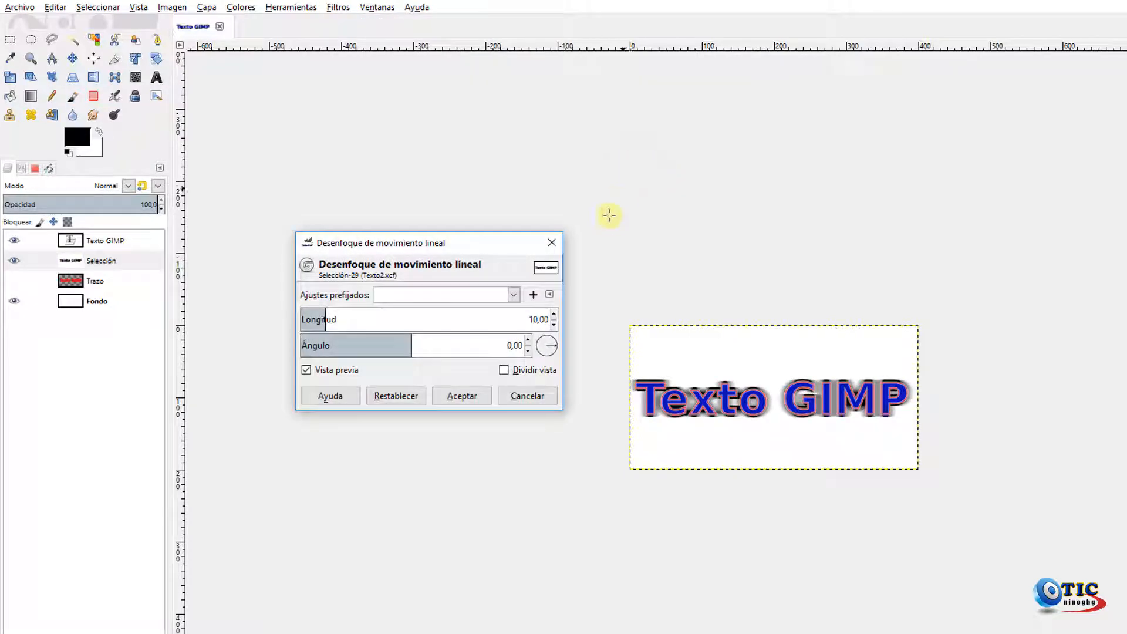
click(555, 315)
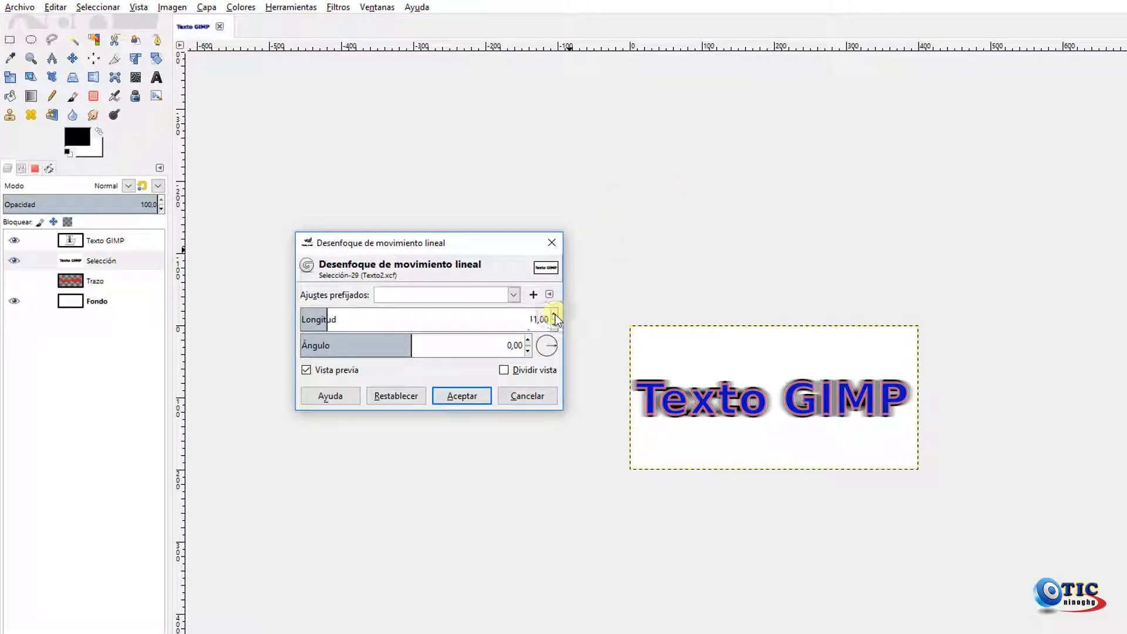
click(555, 315)
click(555, 316)
click(555, 316)
click(555, 315)
click(555, 316)
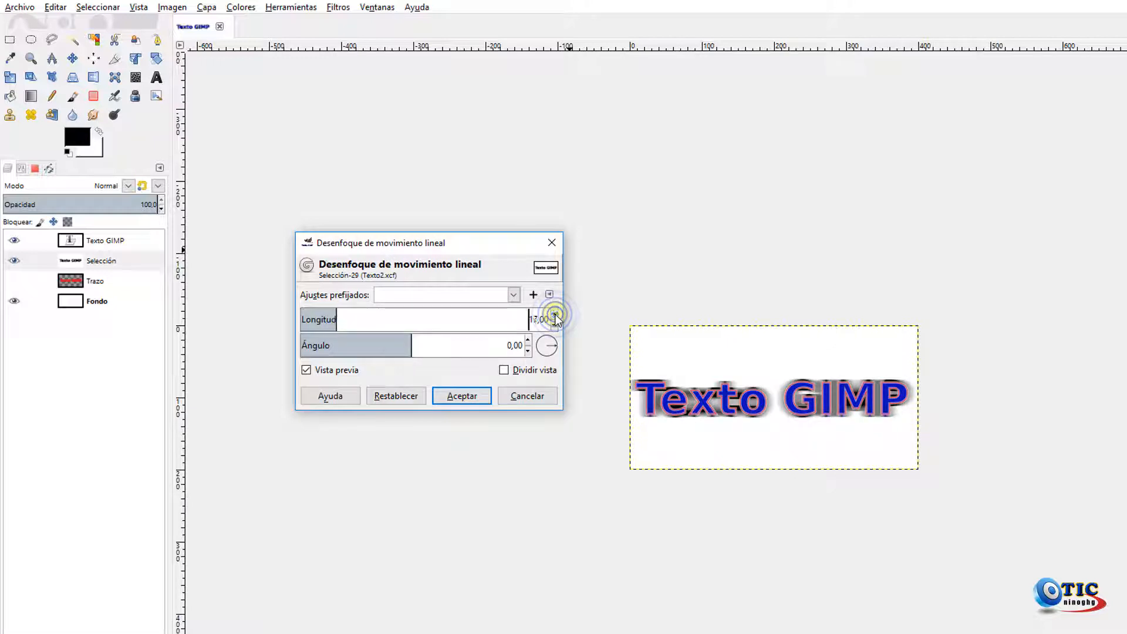
click(555, 316)
click(555, 316)
click(555, 315)
click(555, 315)
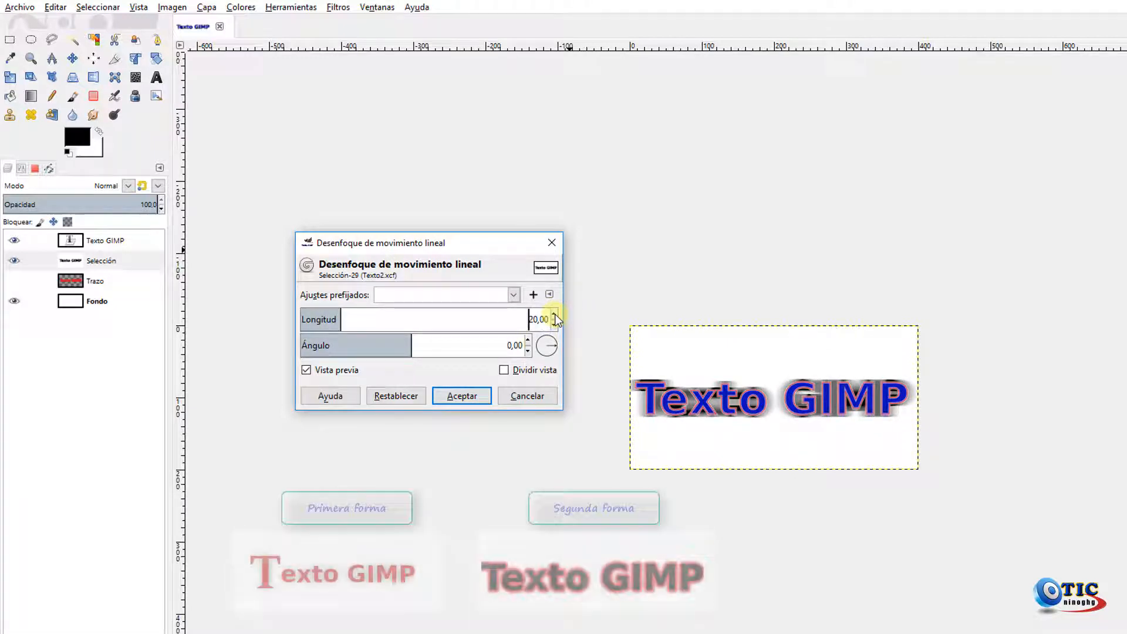
Set the linear motion blur's angle to -44.
click(528, 351)
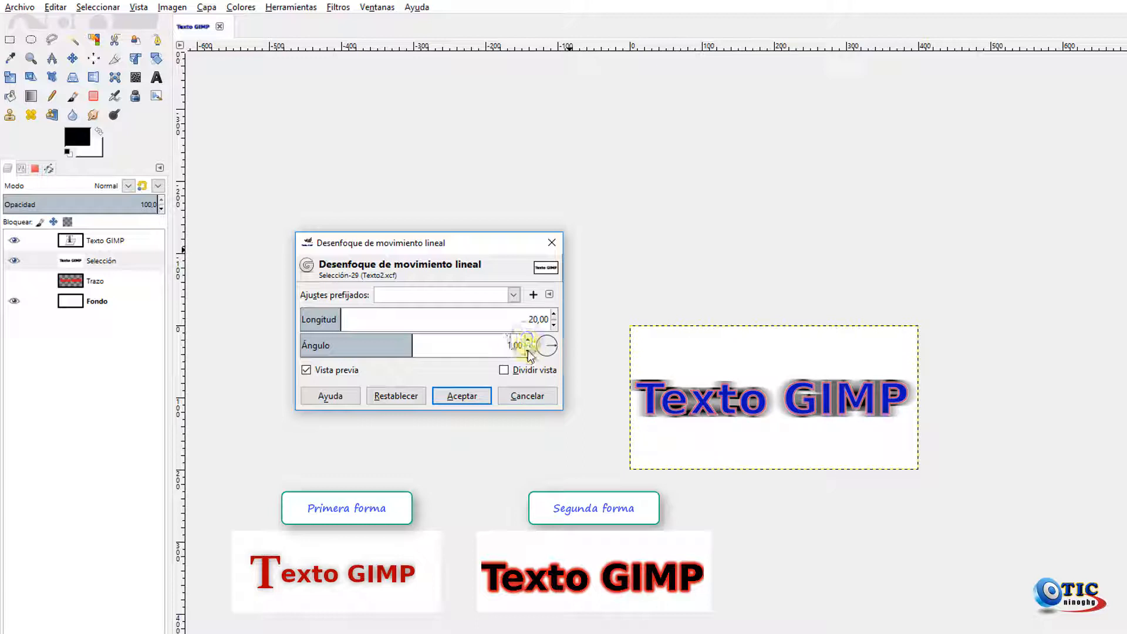
click(529, 351)
click(528, 351)
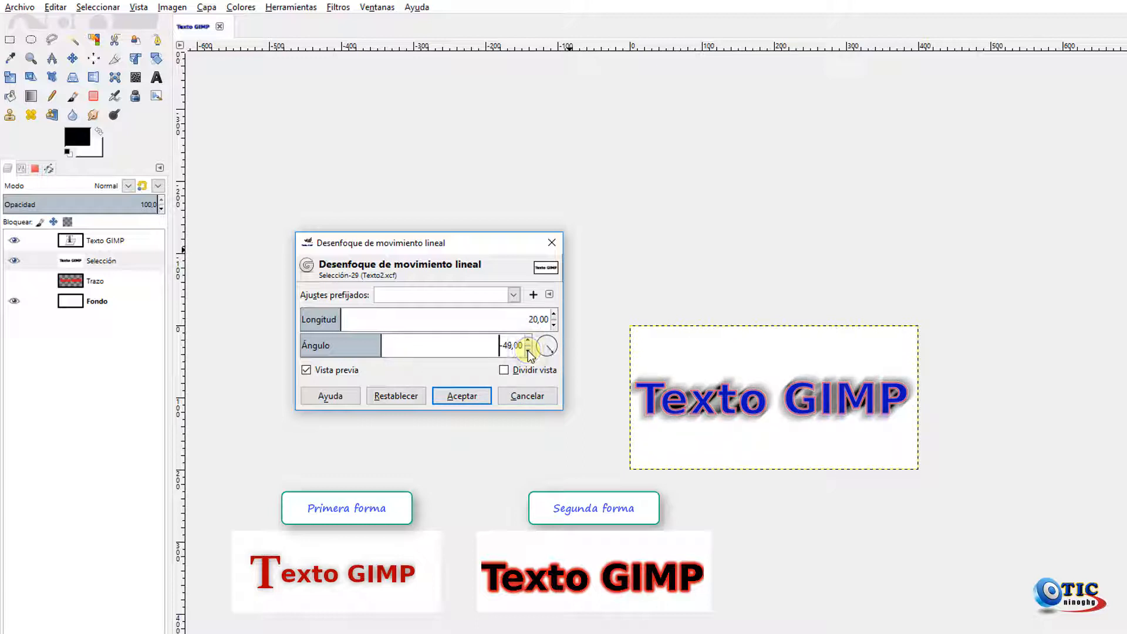
click(529, 351)
click(528, 351)
click(529, 351)
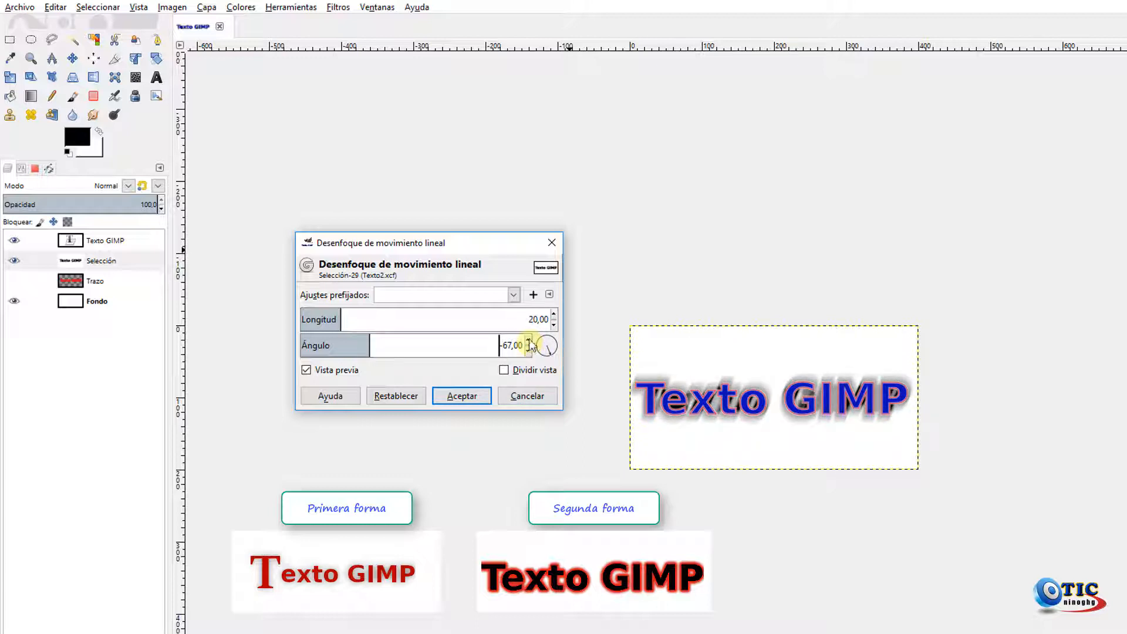
click(528, 341)
click(528, 341)
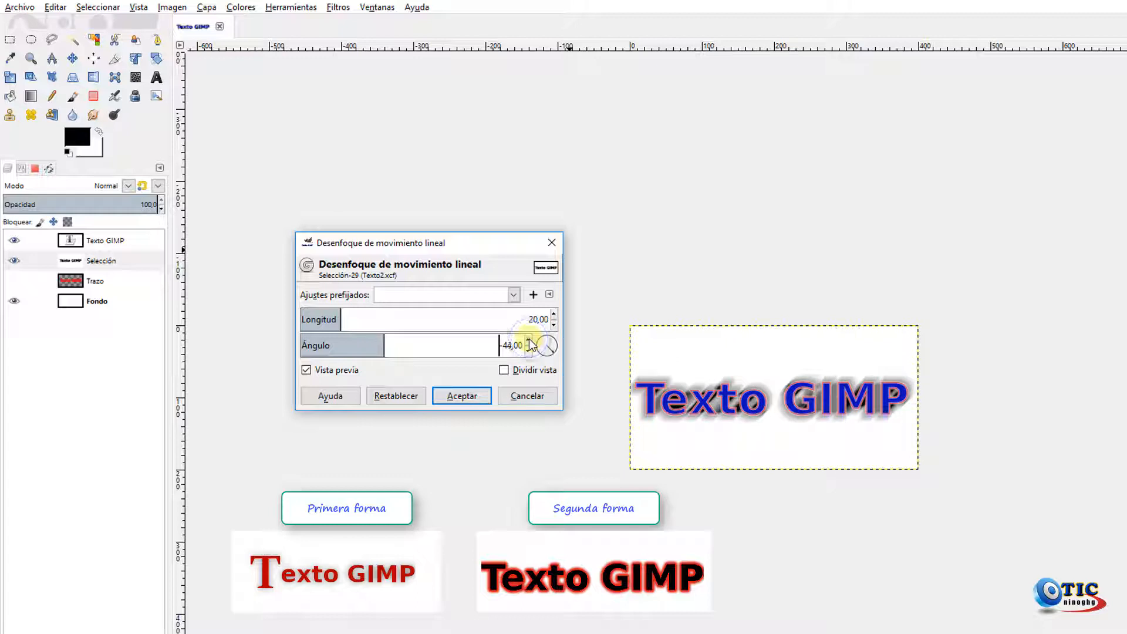
Raise the motion blur's length to 32 and apply the filter to the "Selección" layer.
click(553, 314)
click(553, 314)
click(553, 314)
click(554, 316)
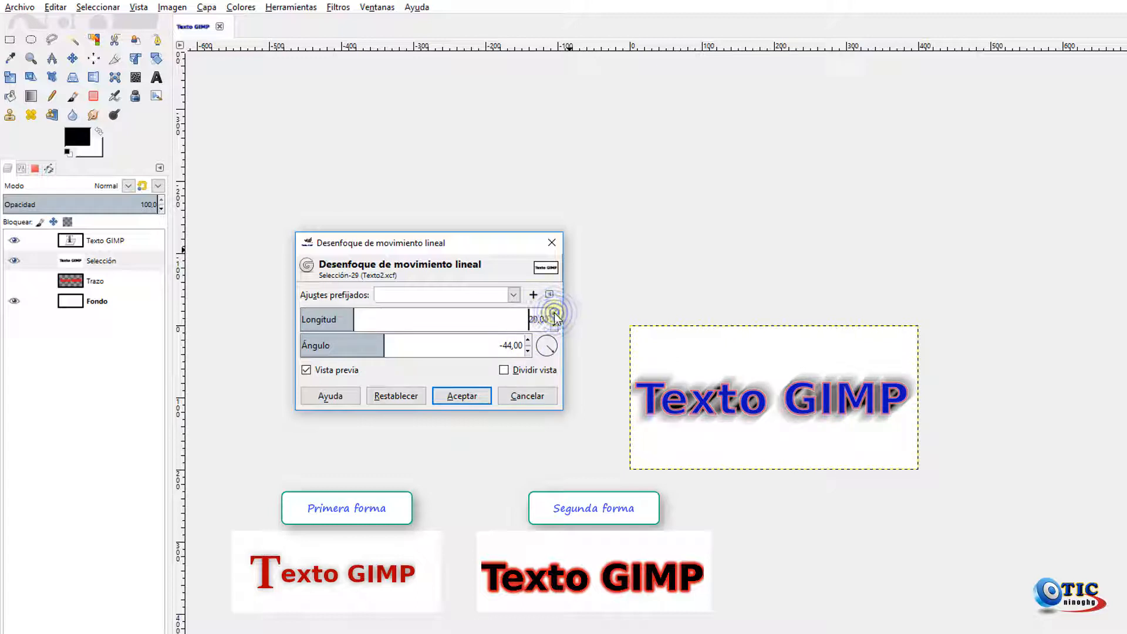
click(554, 315)
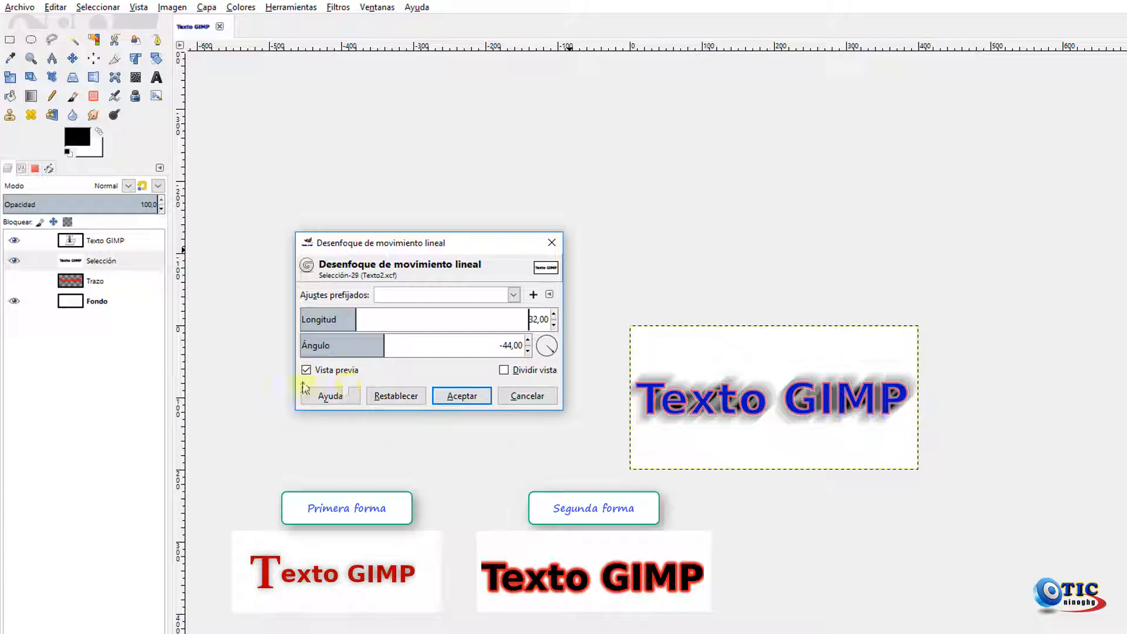
click(453, 399)
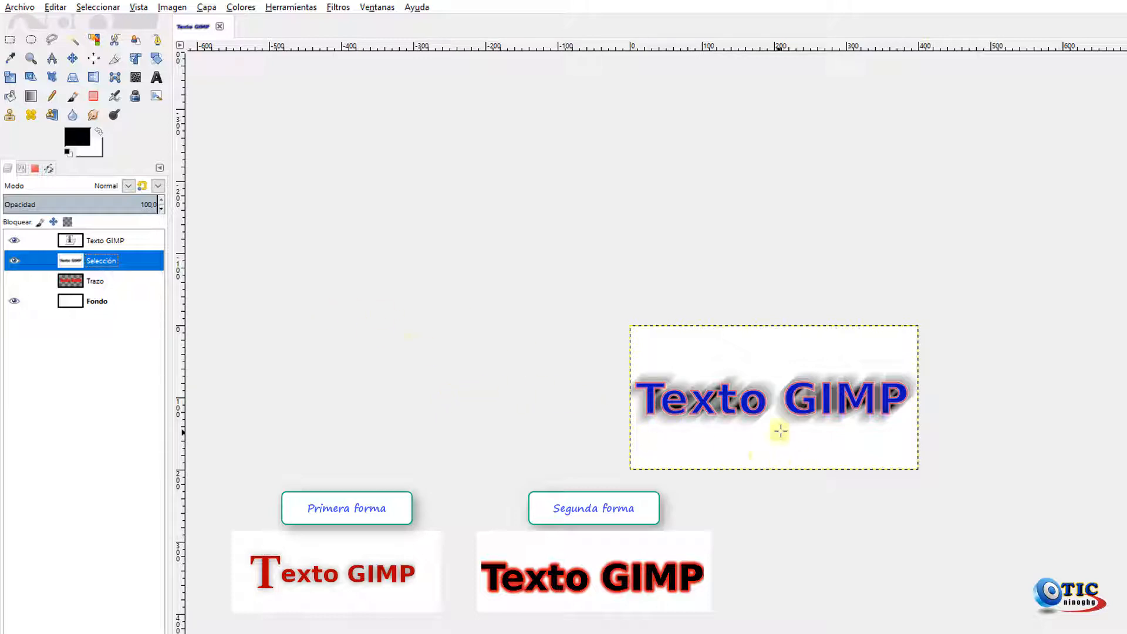
Hide the "Texto GIMP" text layer and the "Texto GIMP" path.
click(13, 240)
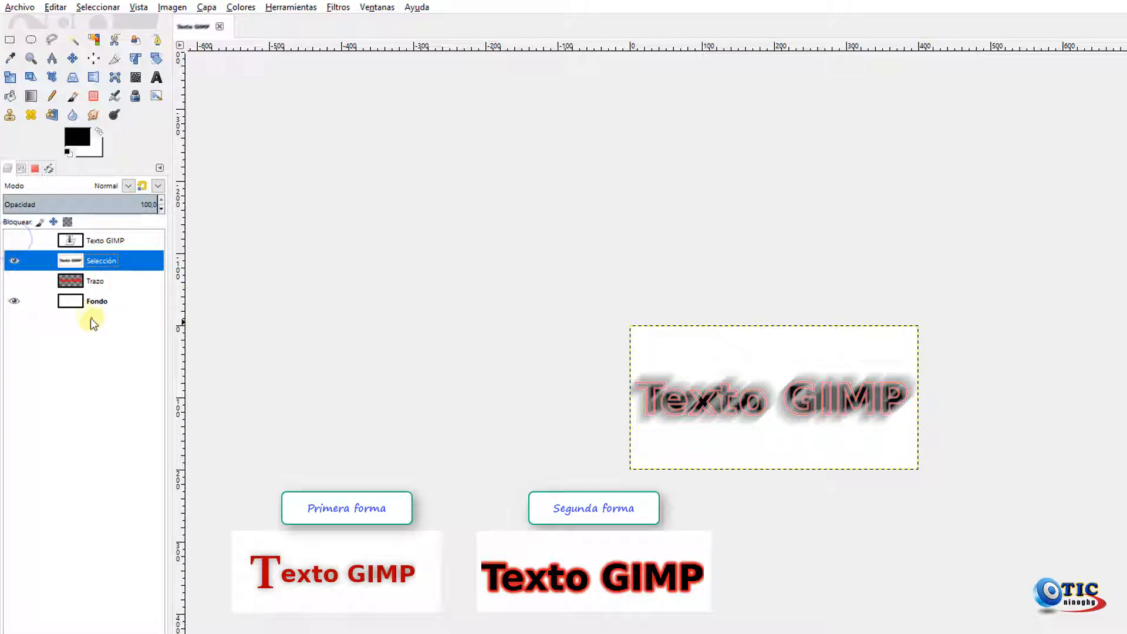
click(50, 169)
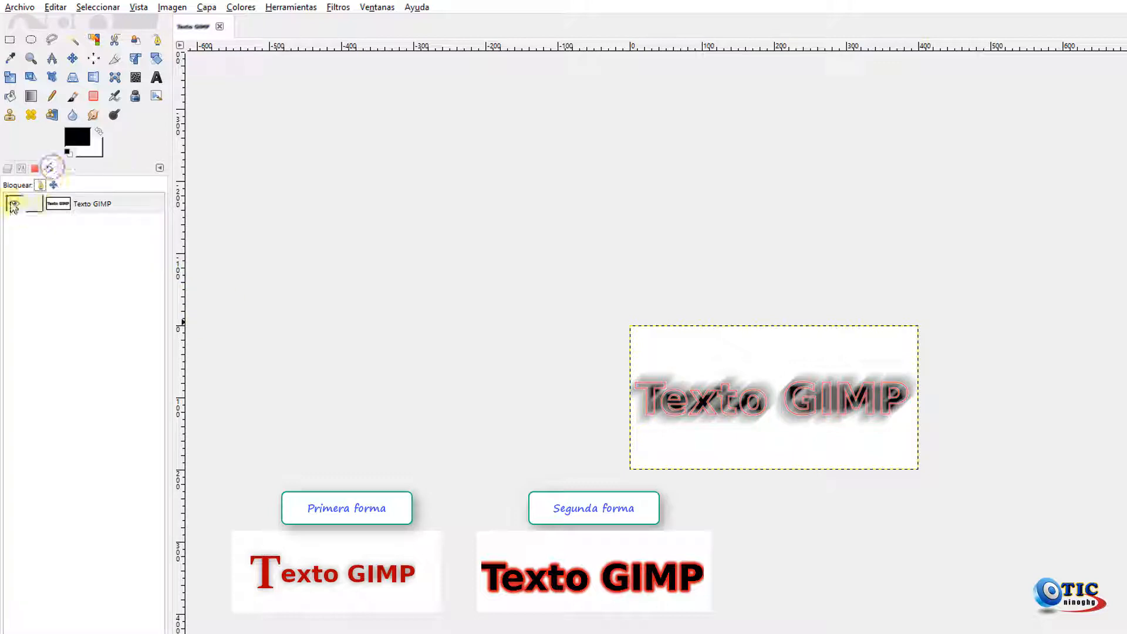
click(16, 204)
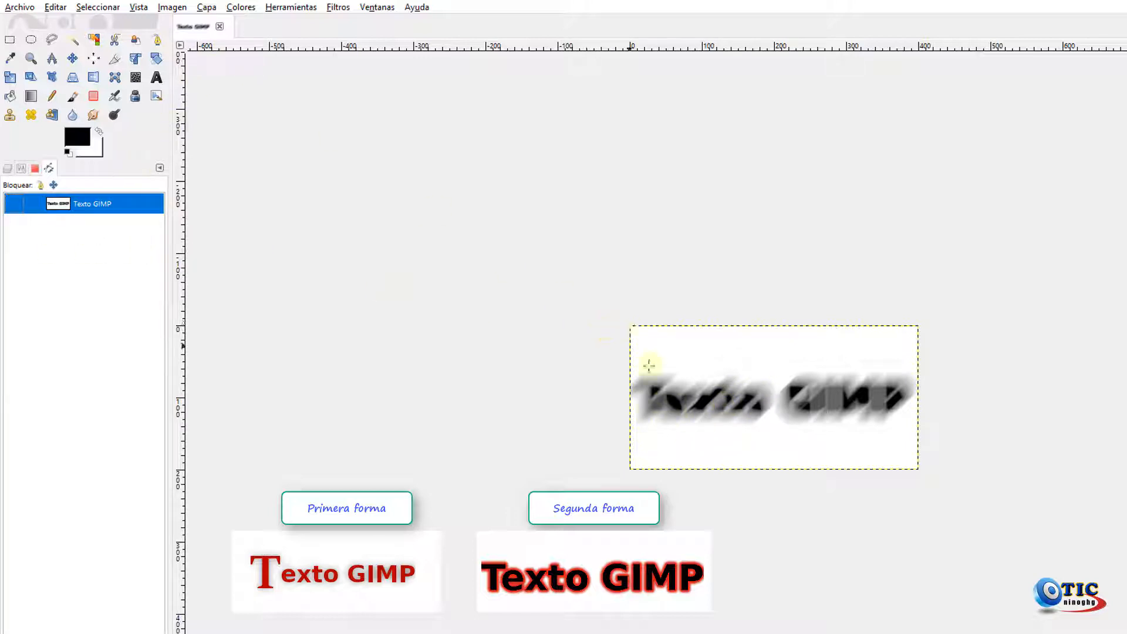
Darken the blurred shadow by lowering the Levels midtone input to about 0.77, and show the "Texto GIMP" layer again.
click(246, 8)
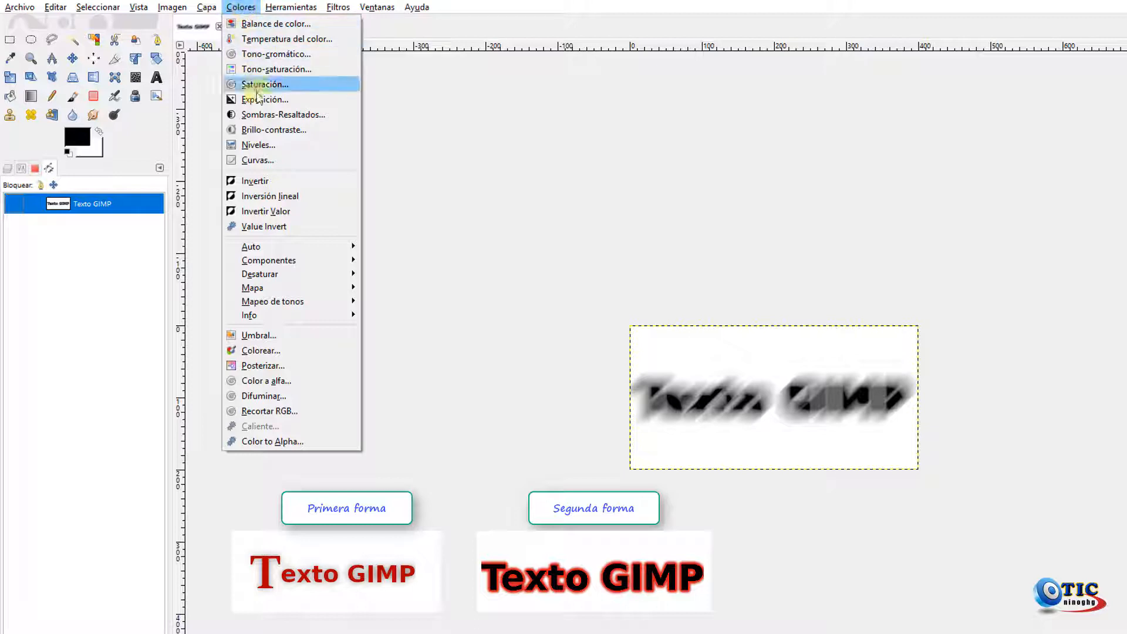
click(266, 146)
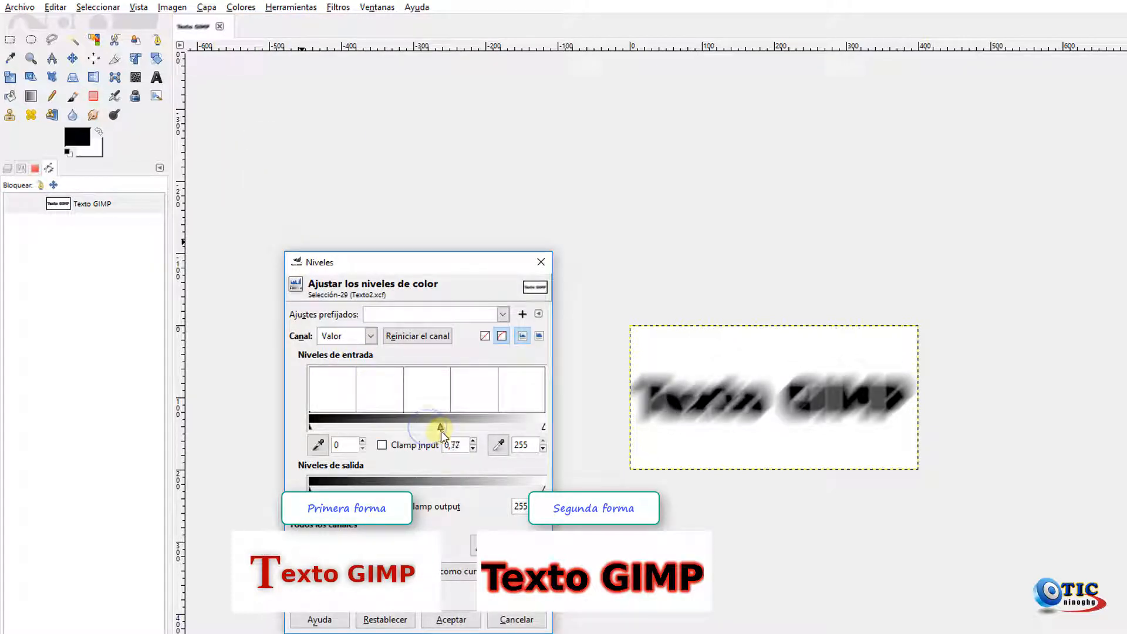
click(477, 620)
click(9, 170)
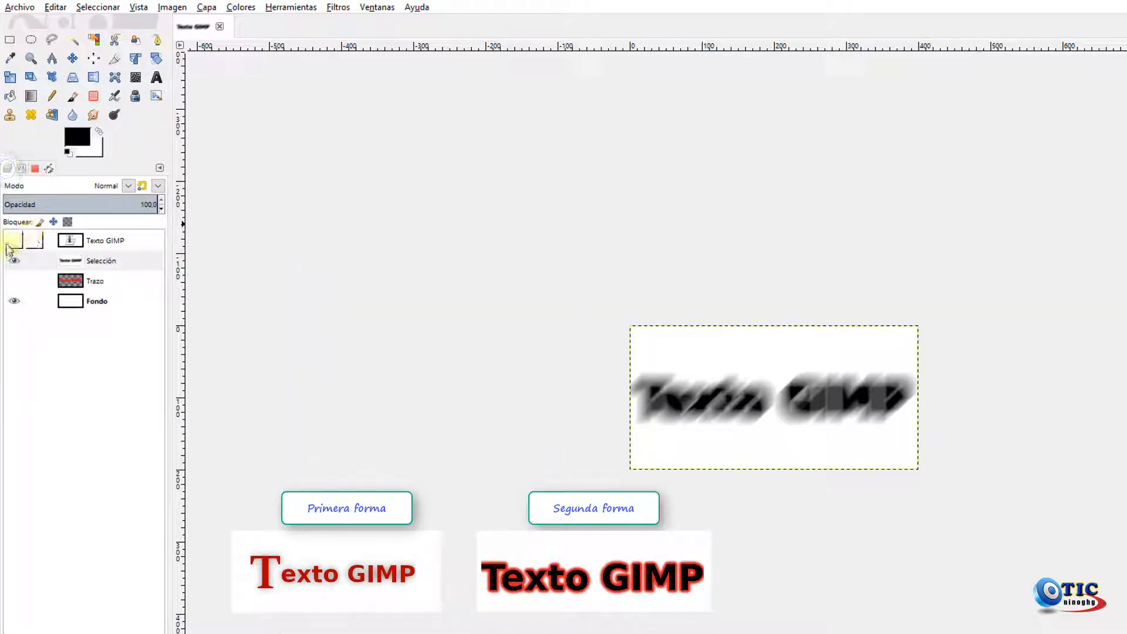
click(9, 242)
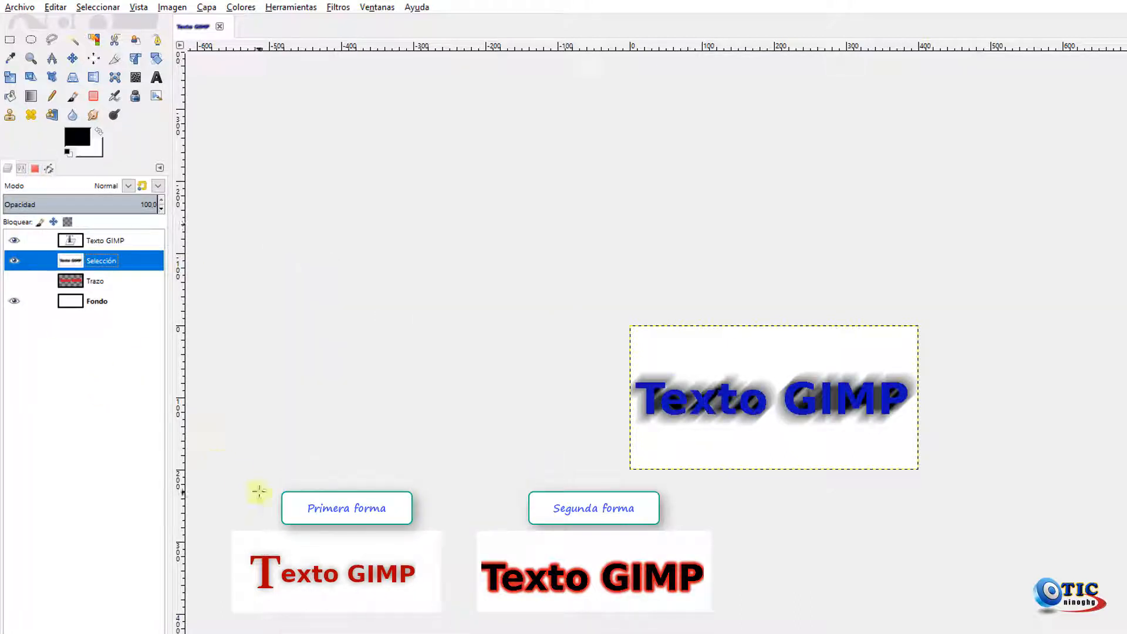